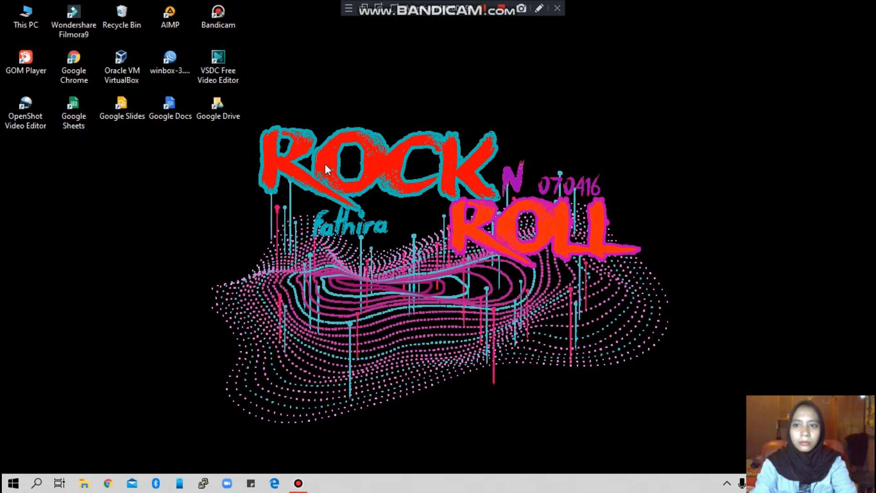
Step: Launch Oracle VM VirtualBox from its desktop shortcut
{"action": "double_click", "coordinate": [114, 79]}
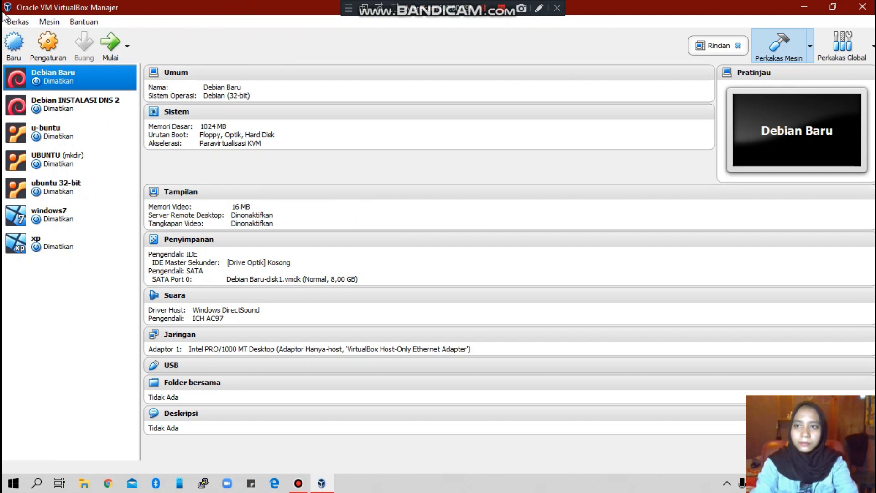
Step: Begin a new virtual machine named MIKROTIK, type Other/Unknown, and proceed to memory size
{"action": "left_click", "coordinate": [13, 46]}
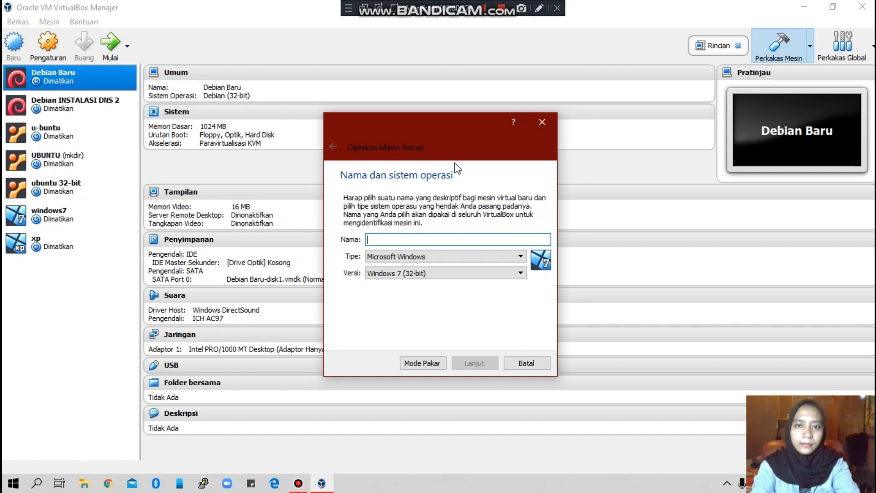
{"action": "left_click_drag", "start_coordinate": [415, 128], "coordinate": [395, 81]}
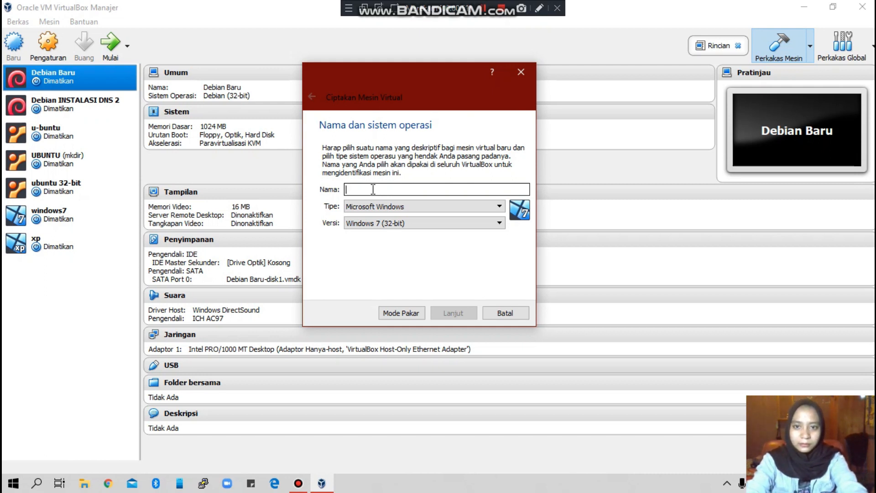
{"action": "type", "text": "MIK"}
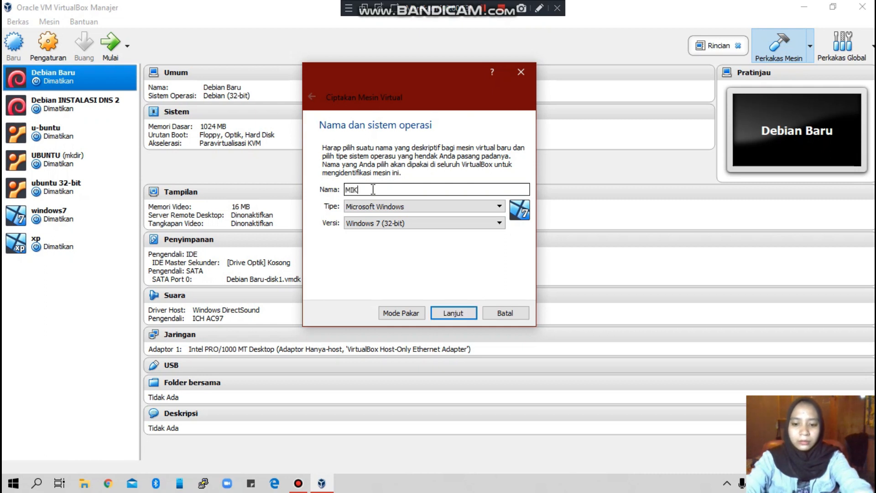
{"action": "type", "text": "ROTIK"}
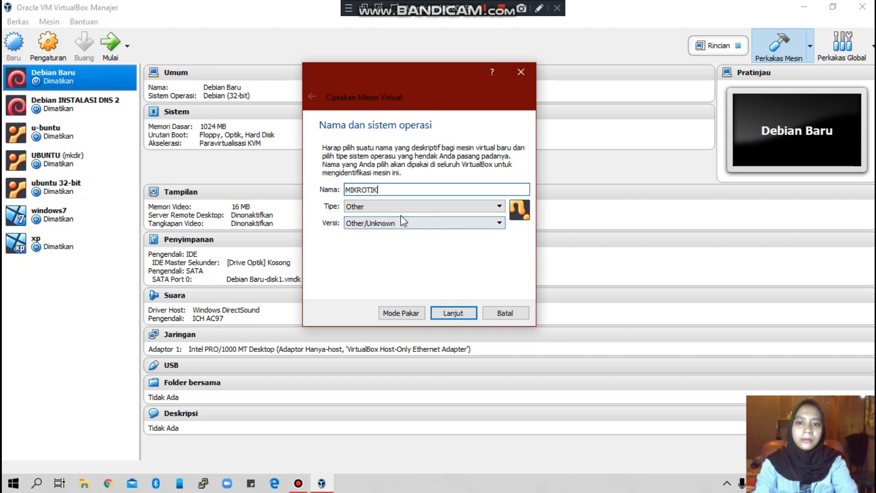
{"action": "left_click", "coordinate": [452, 314]}
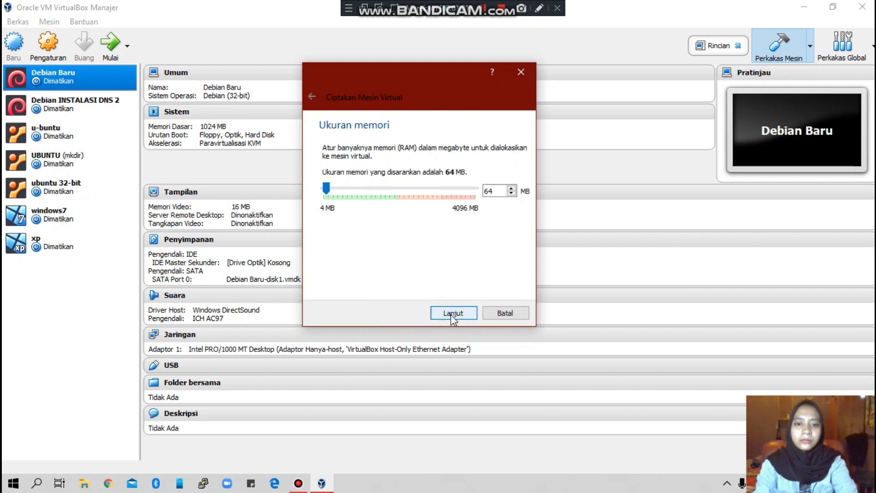
Step: Give MIKROTIK 1024 MB of memory and choose to create a new virtual hard disk
{"action": "left_click_drag", "start_coordinate": [495, 193], "coordinate": [400, 187]}
{"action": "type", "text": "1024"}
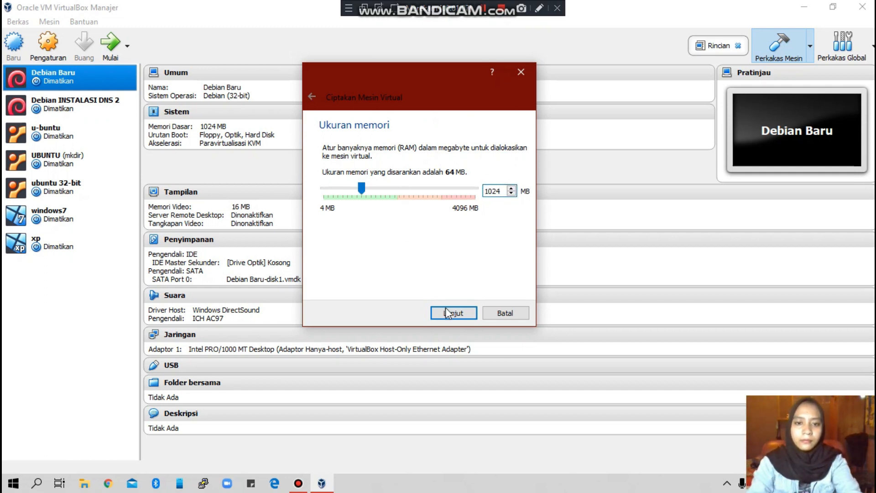
{"action": "left_click", "coordinate": [464, 315]}
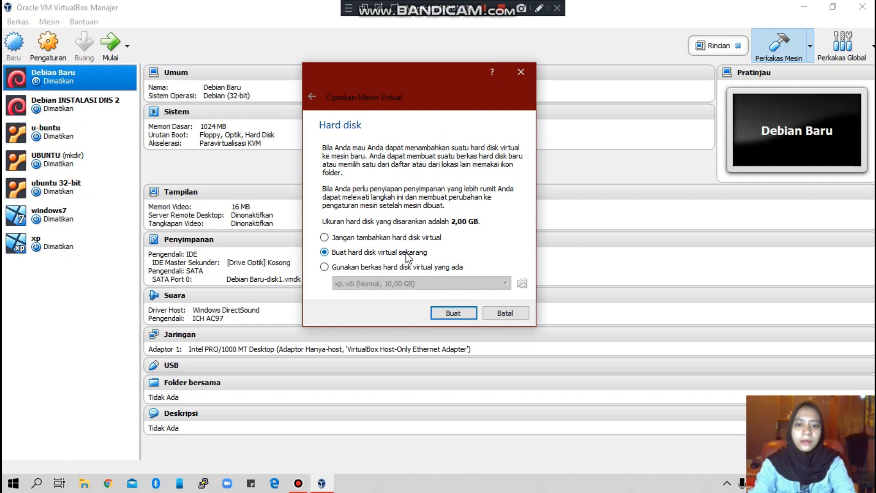
{"action": "left_click", "coordinate": [461, 316]}
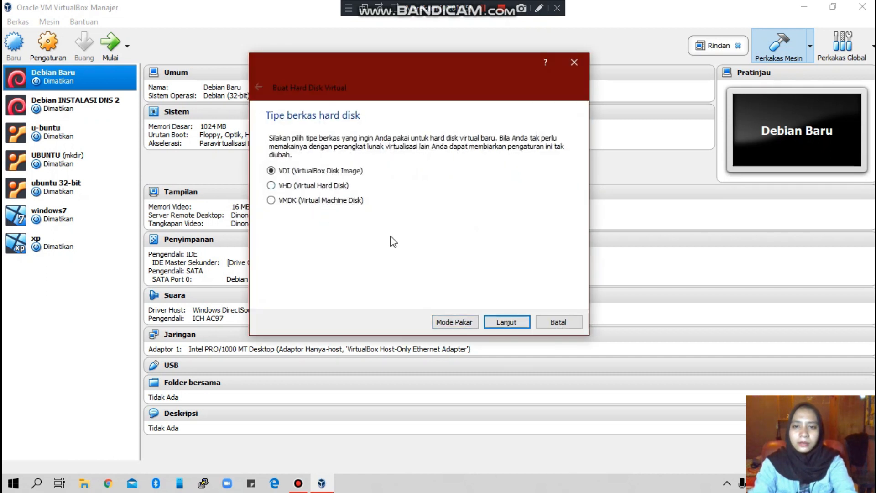
Step: Create a dynamically allocated 10 GB VHD disk, finishing the MIKROTIK machine
{"action": "left_click", "coordinate": [271, 186]}
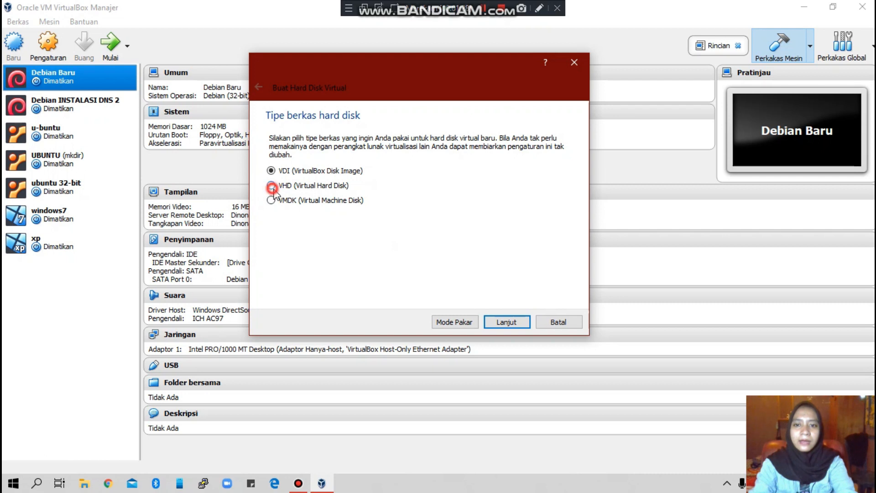
{"action": "left_click", "coordinate": [500, 325]}
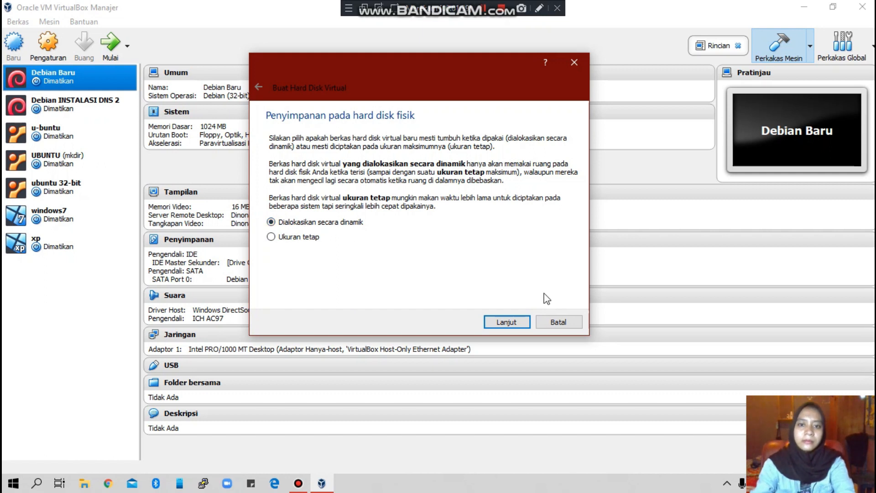
{"action": "left_click", "coordinate": [513, 323]}
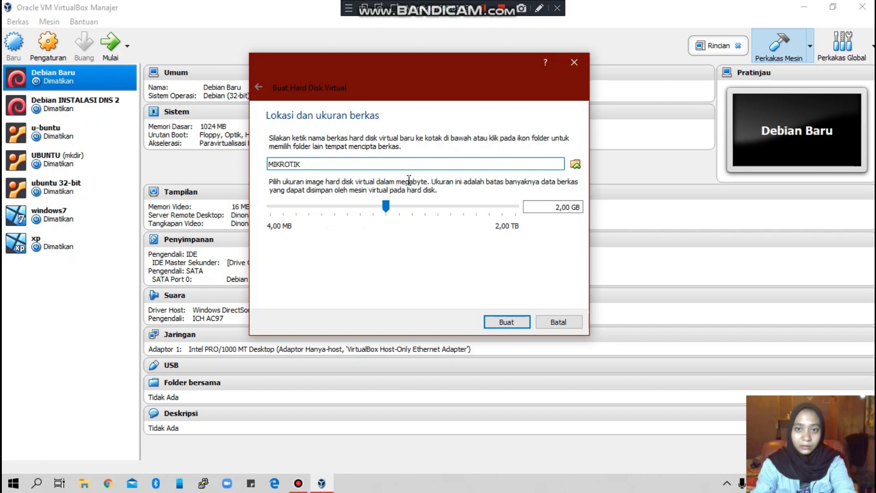
{"action": "left_click", "coordinate": [567, 209]}
{"action": "key", "text": "BackSpace"}
{"action": "key", "text": "BackSpace"}
{"action": "key", "text": "BackSpace"}
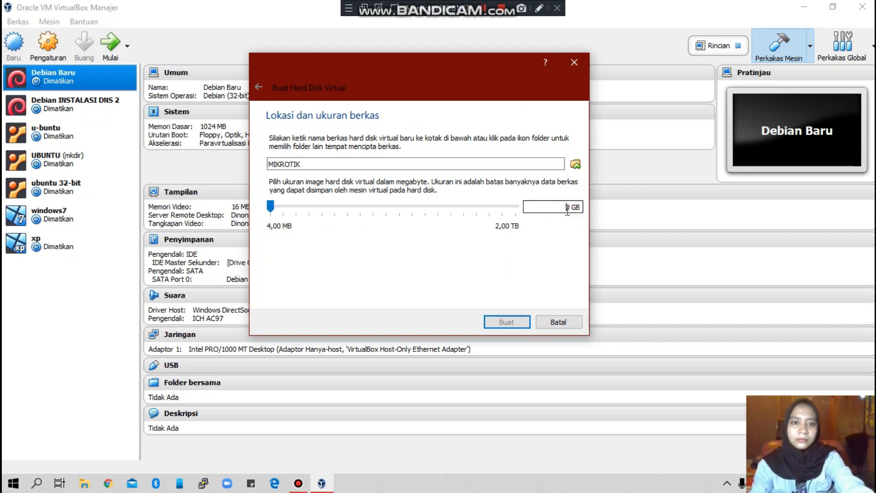
{"action": "type", "text": "1"}
{"action": "left_click", "coordinate": [507, 323]}
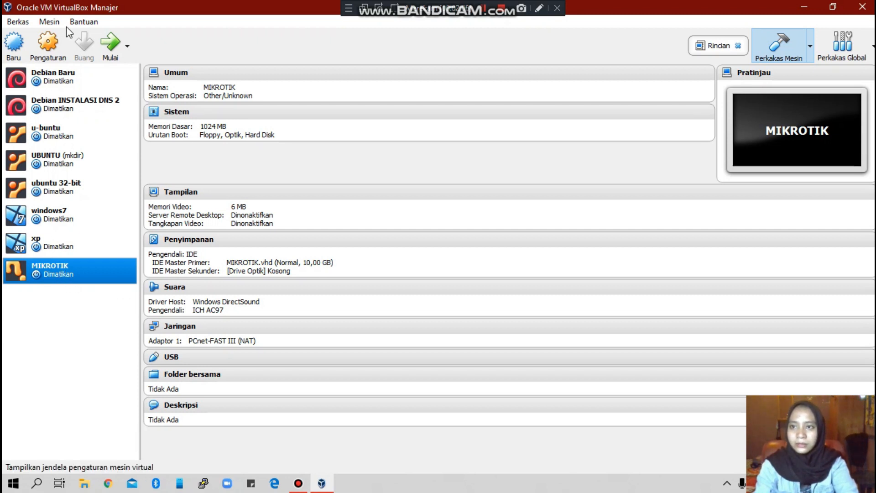
Step: Insert mikrotik-5.25.iso into the MIKROTIK machine's empty optical drive in Storage settings
{"action": "left_click", "coordinate": [49, 47]}
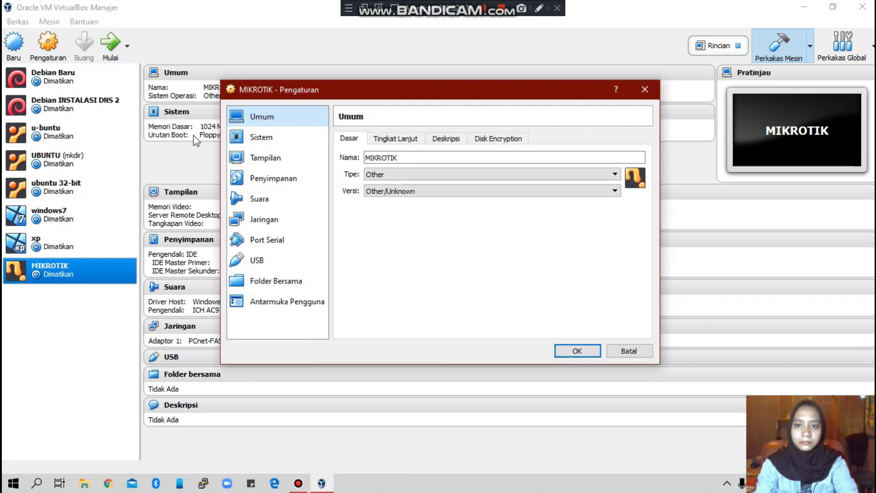
{"action": "left_click", "coordinate": [392, 264]}
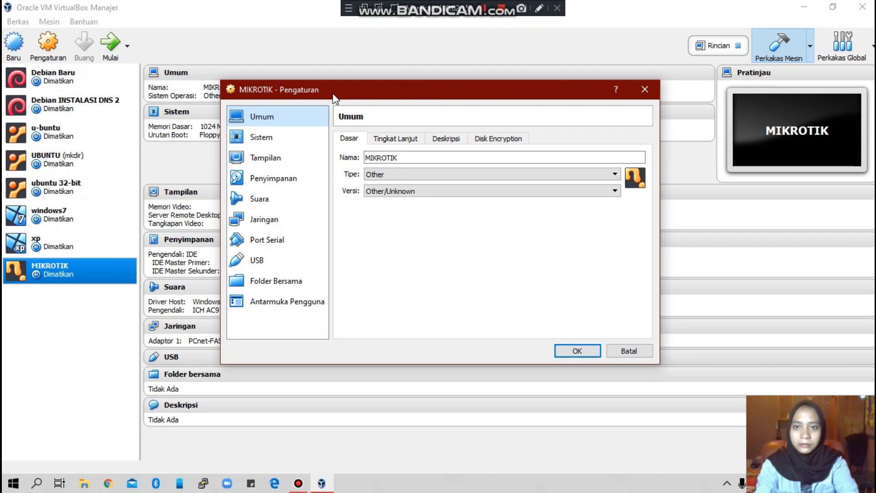
{"action": "left_click", "coordinate": [286, 181]}
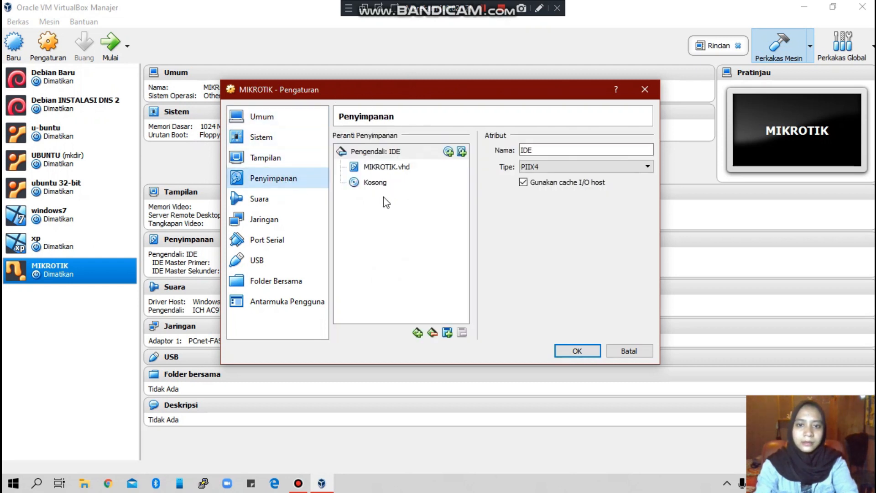
{"action": "left_click", "coordinate": [365, 182]}
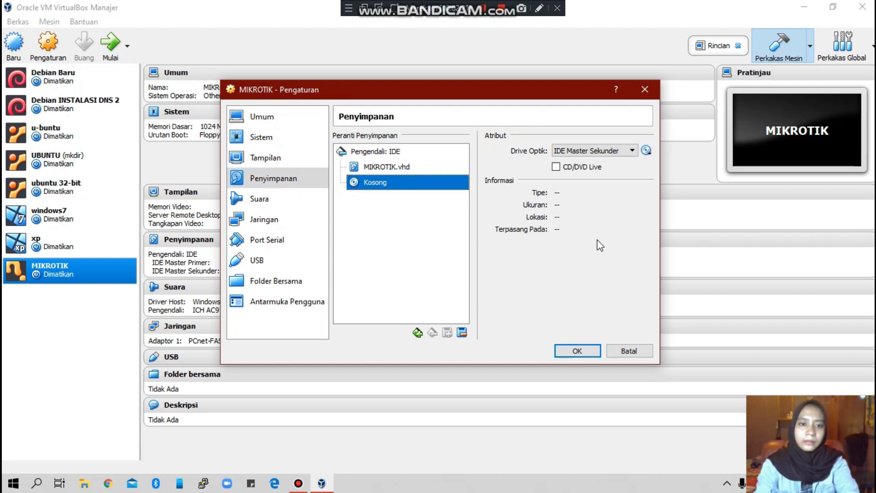
{"action": "left_click", "coordinate": [647, 150]}
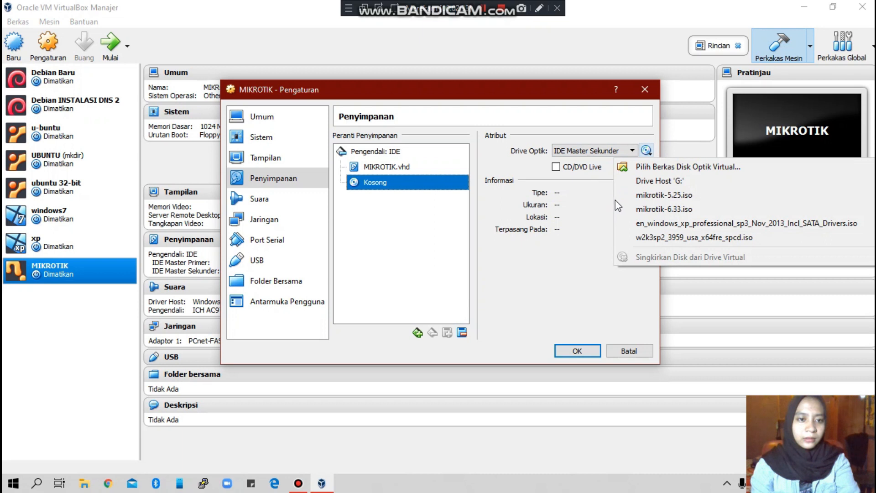
{"action": "left_click", "coordinate": [667, 196]}
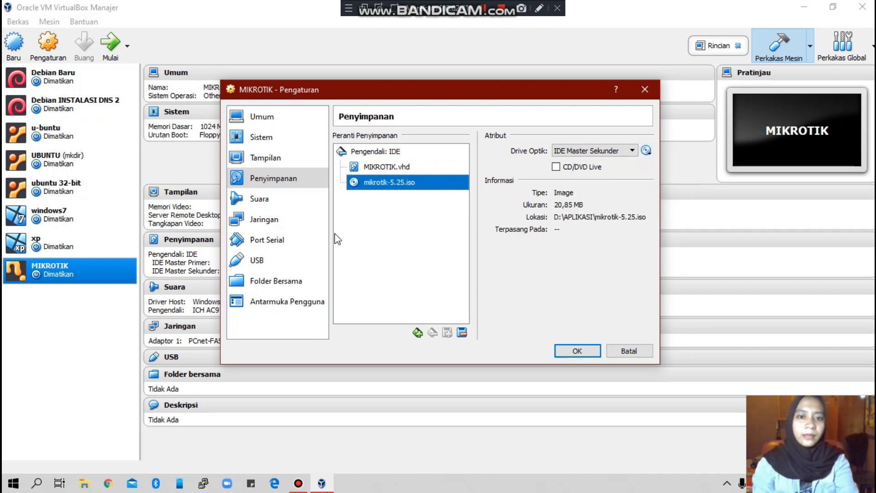
{"action": "left_click", "coordinate": [270, 218]}
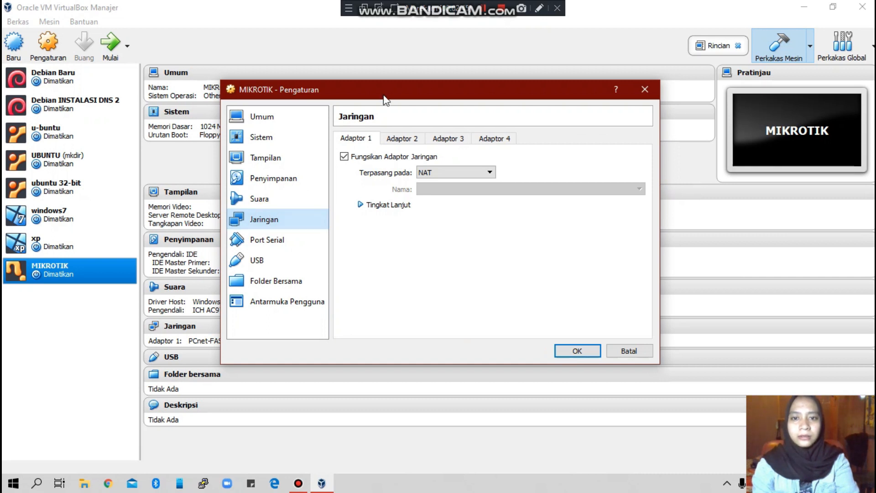
Step: Enable the second and third network adapters of the MIKROTIK VM
{"action": "left_click", "coordinate": [365, 139]}
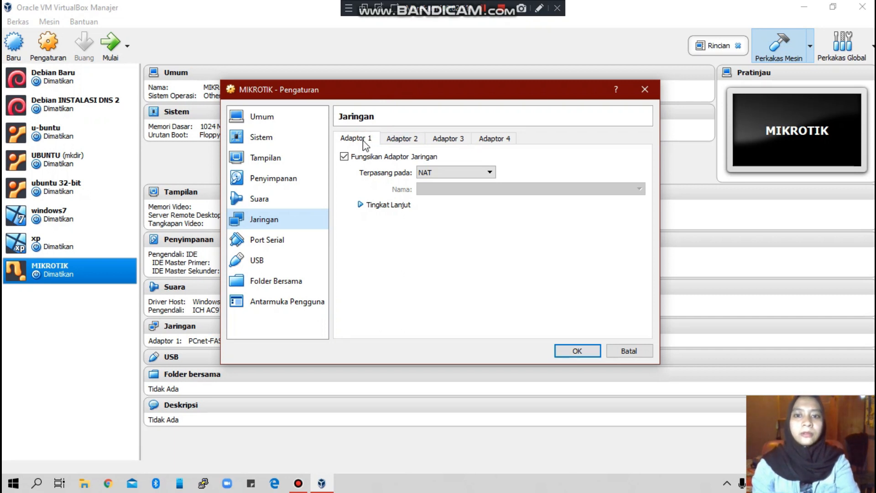
{"action": "left_click", "coordinate": [405, 140]}
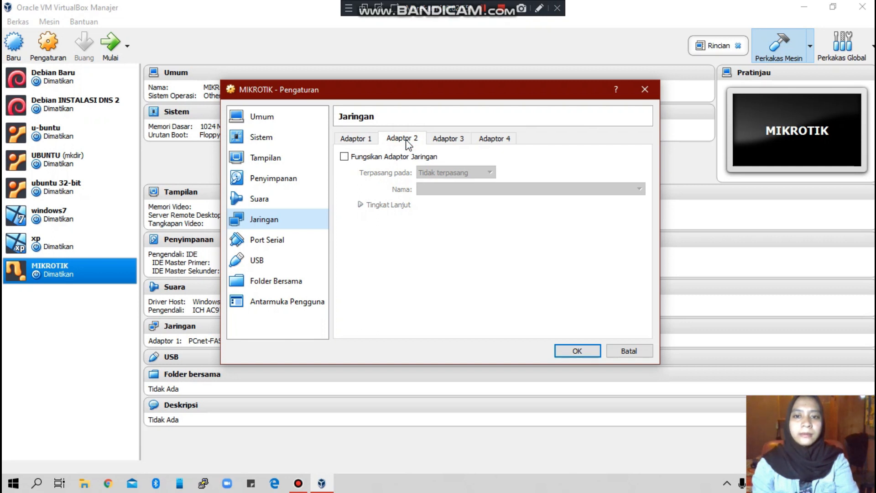
{"action": "left_click", "coordinate": [455, 143]}
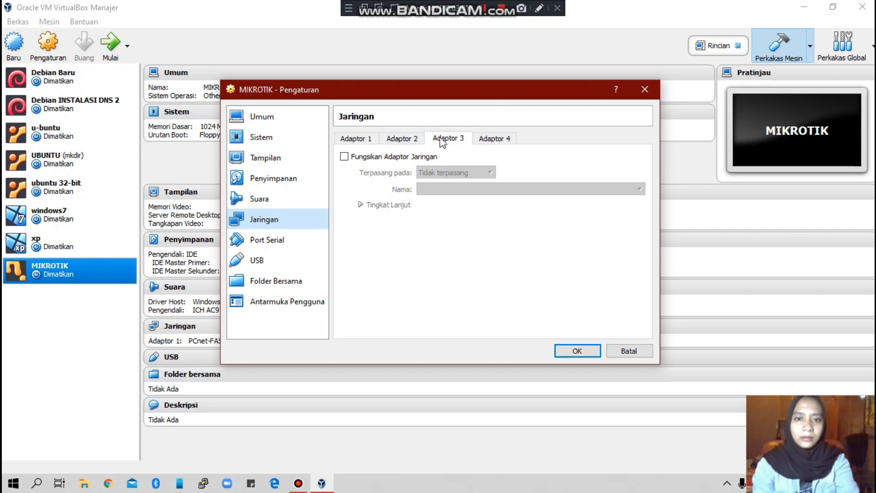
{"action": "left_click", "coordinate": [397, 141]}
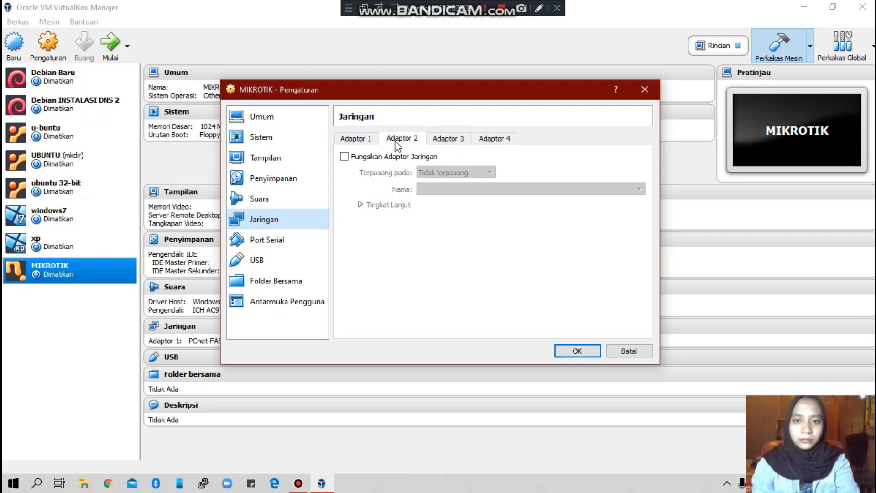
{"action": "left_click", "coordinate": [344, 157]}
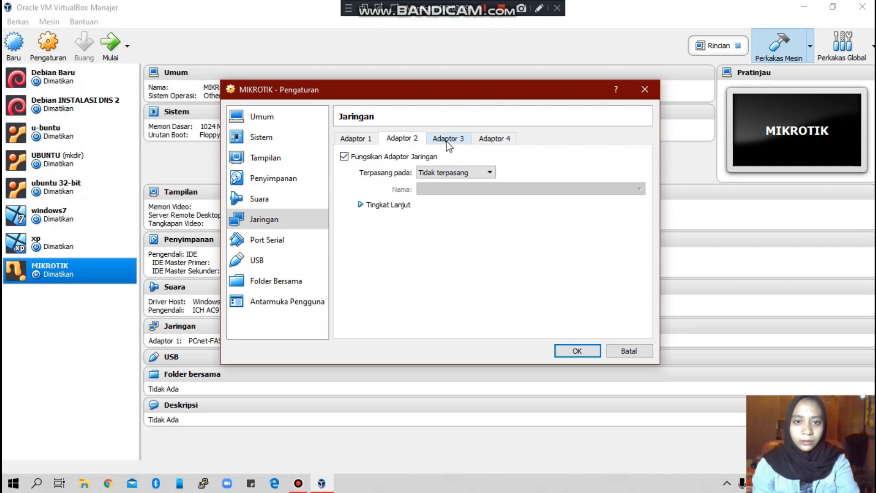
{"action": "left_click", "coordinate": [448, 145]}
{"action": "left_click", "coordinate": [344, 157]}
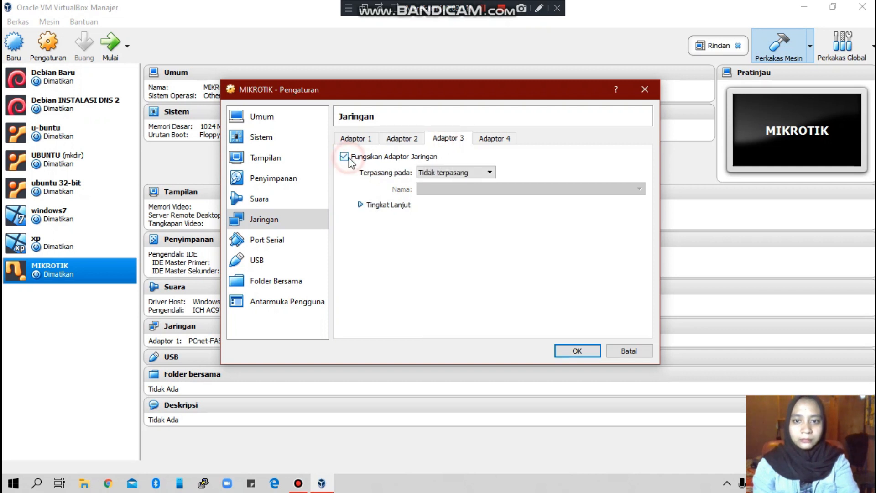
Step: Bridge Adaptor 1 to the Realtek card with promiscuous mode set to Ijinkan Semua
{"action": "left_click", "coordinate": [354, 139]}
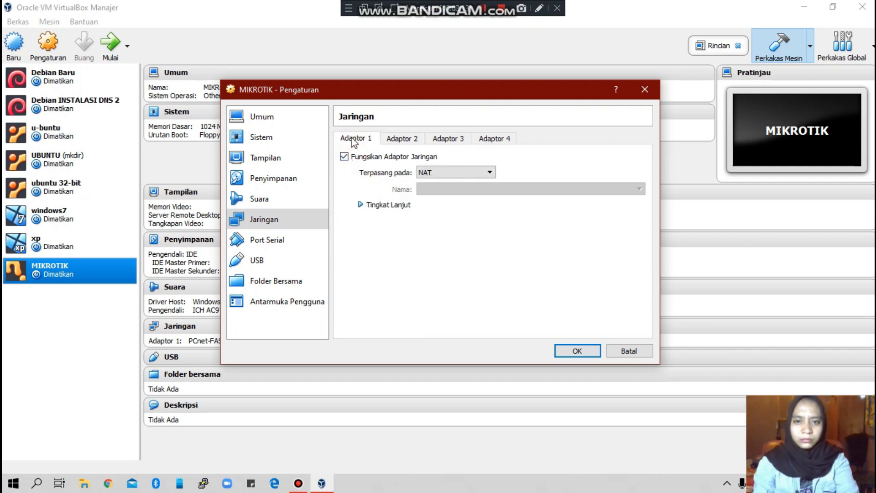
{"action": "left_click", "coordinate": [449, 173]}
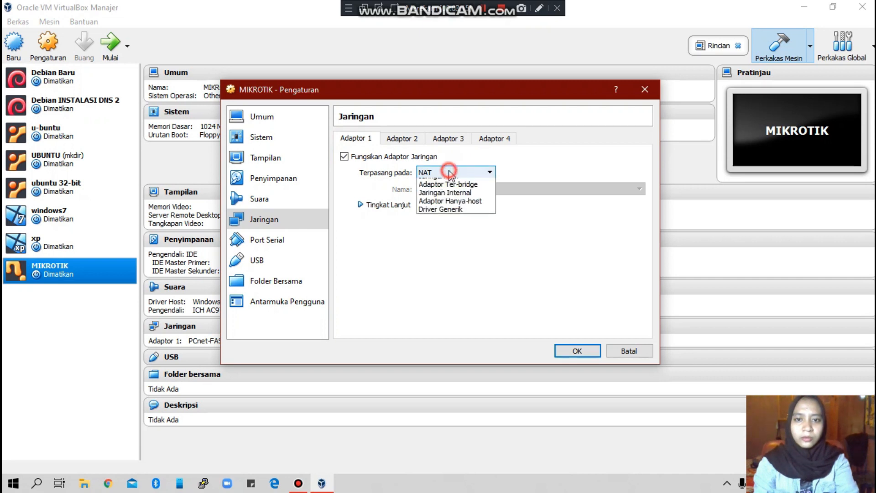
{"action": "left_click", "coordinate": [448, 209]}
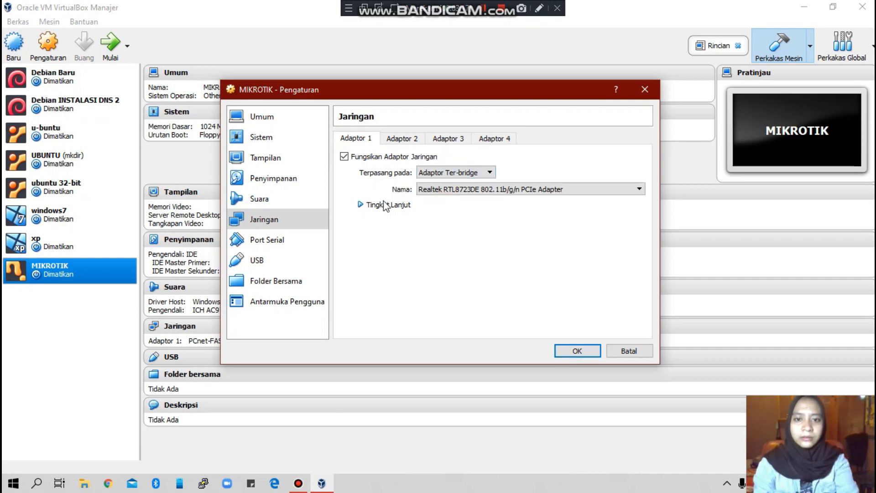
{"action": "left_click", "coordinate": [375, 206]}
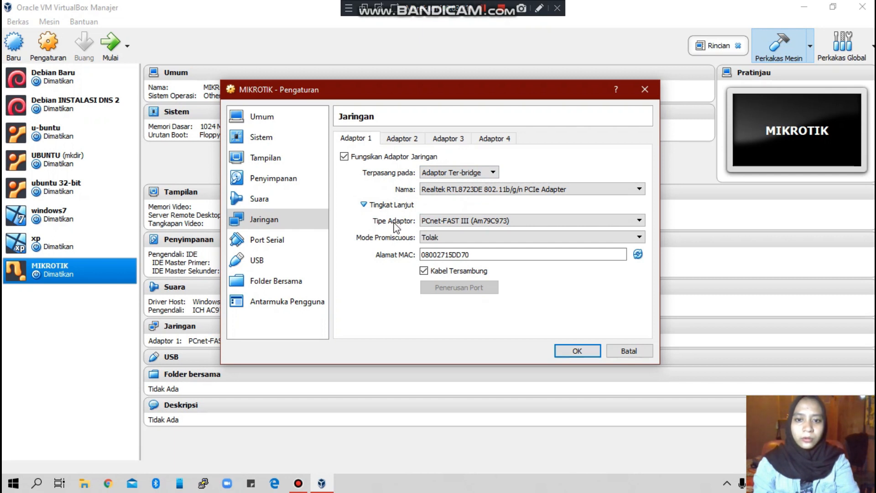
{"action": "left_click", "coordinate": [430, 237]}
{"action": "left_click", "coordinate": [443, 264]}
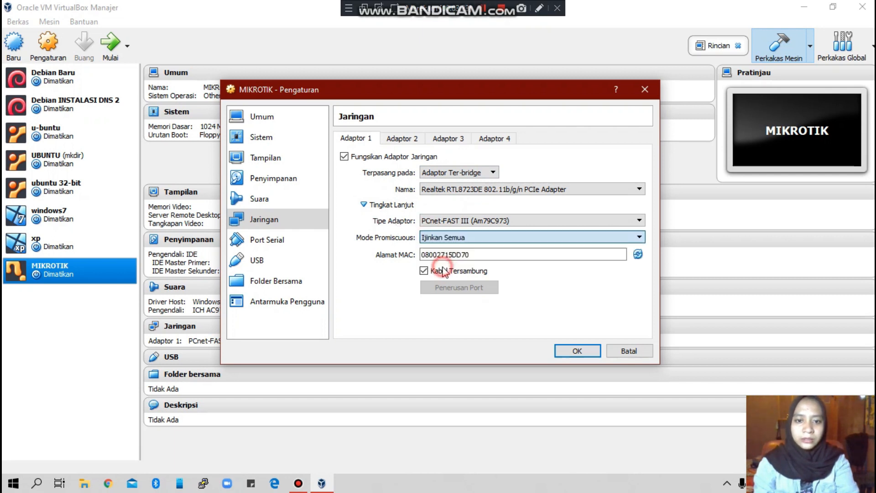
Step: Attach Adaptor 2 to internal network intnet with promiscuous mode Ijinkan Semua
{"action": "left_click", "coordinate": [406, 143]}
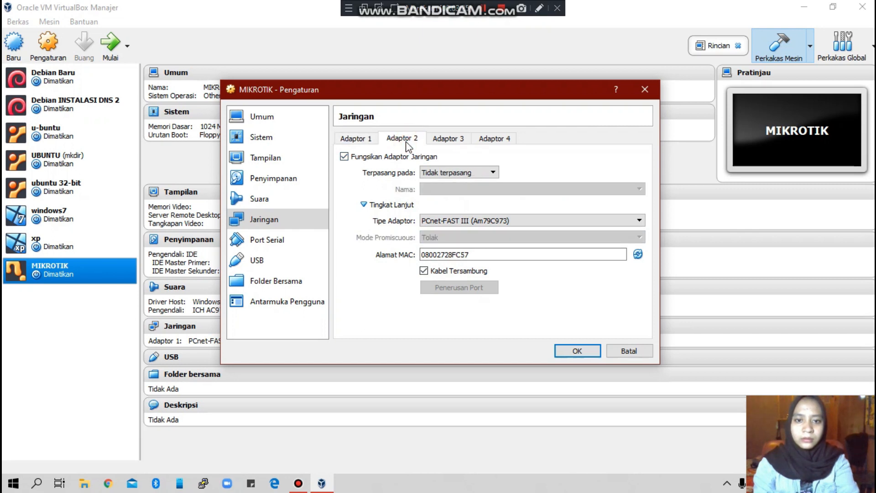
{"action": "left_click", "coordinate": [450, 173]}
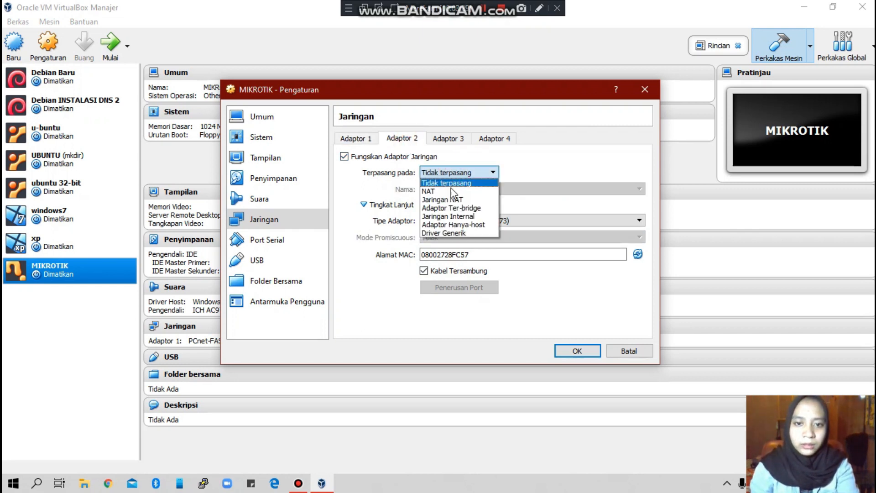
{"action": "left_click", "coordinate": [457, 216]}
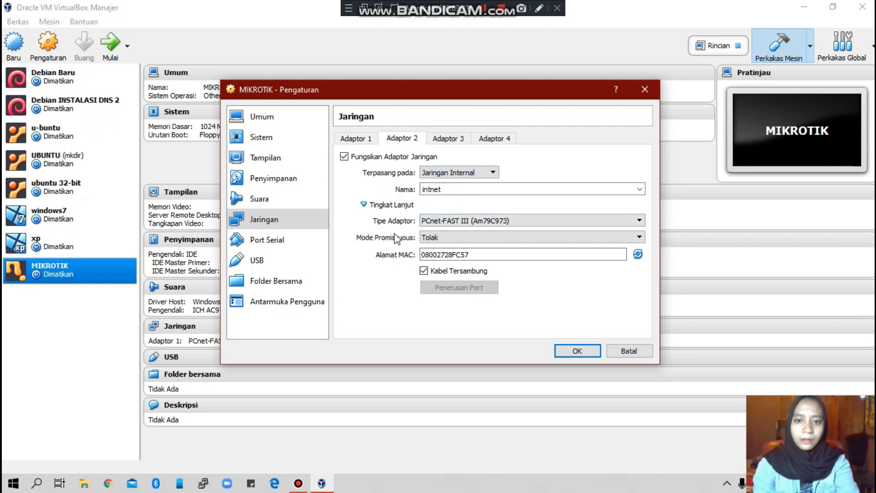
{"action": "left_click", "coordinate": [427, 238]}
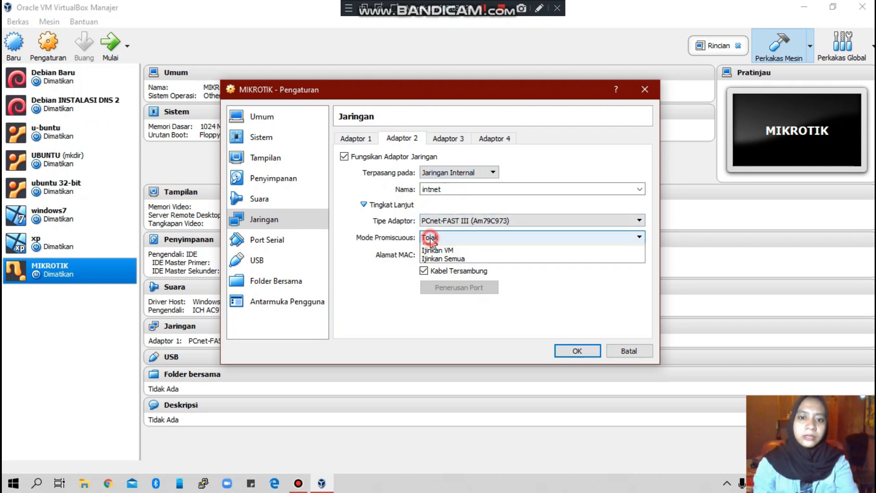
{"action": "left_click", "coordinate": [442, 264]}
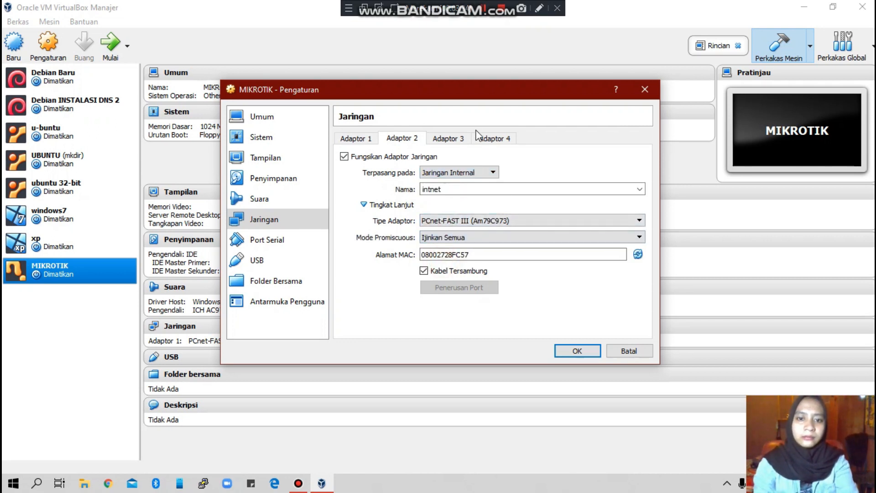
Step: Attach Adaptor 3 to intnet with Ijinkan Semua promiscuous mode and save the settings
{"action": "left_click", "coordinate": [448, 140]}
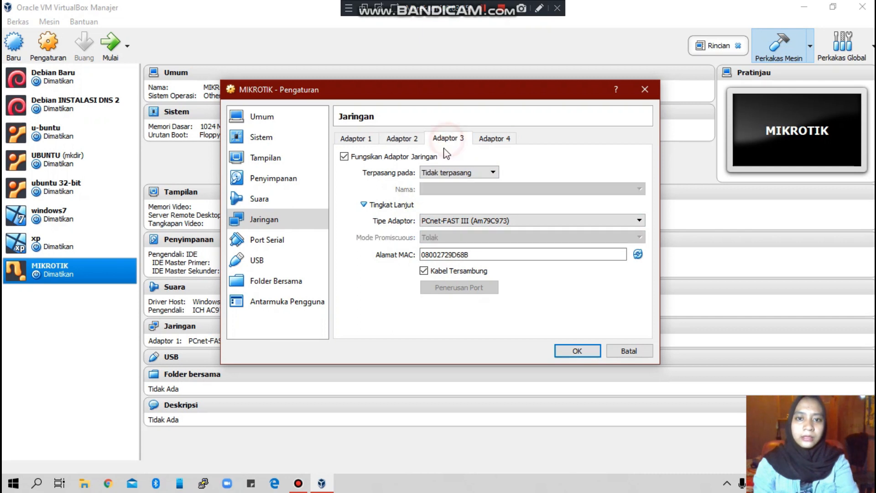
{"action": "left_click", "coordinate": [447, 172]}
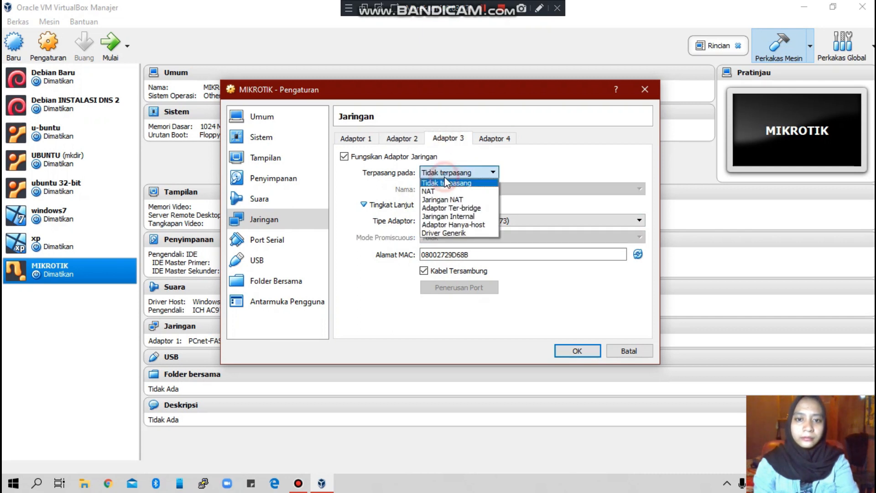
{"action": "left_click", "coordinate": [449, 217]}
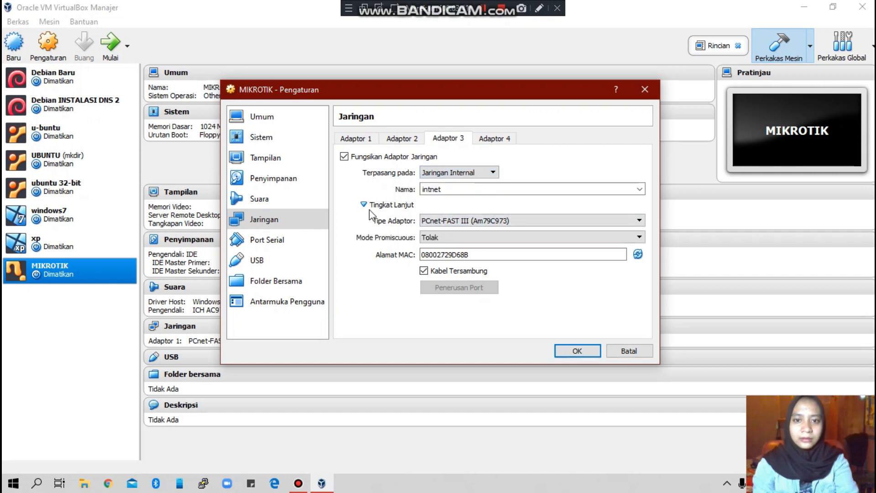
{"action": "left_click", "coordinate": [440, 237]}
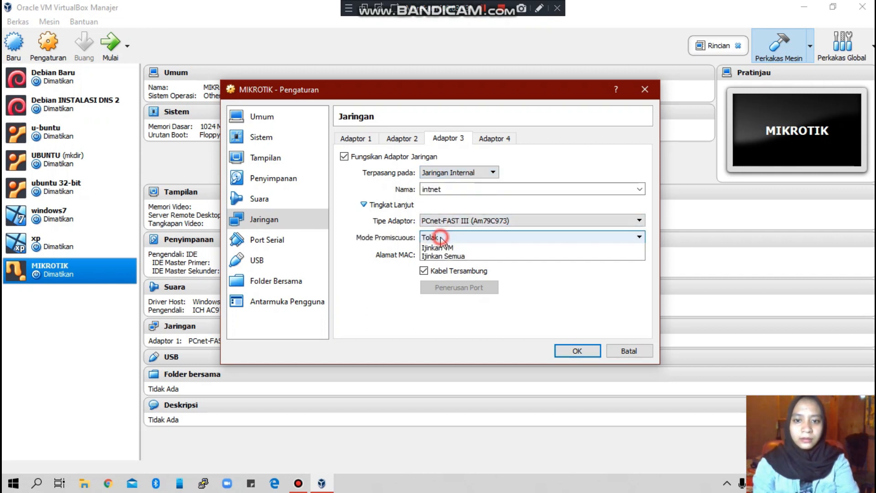
{"action": "left_click", "coordinate": [449, 264]}
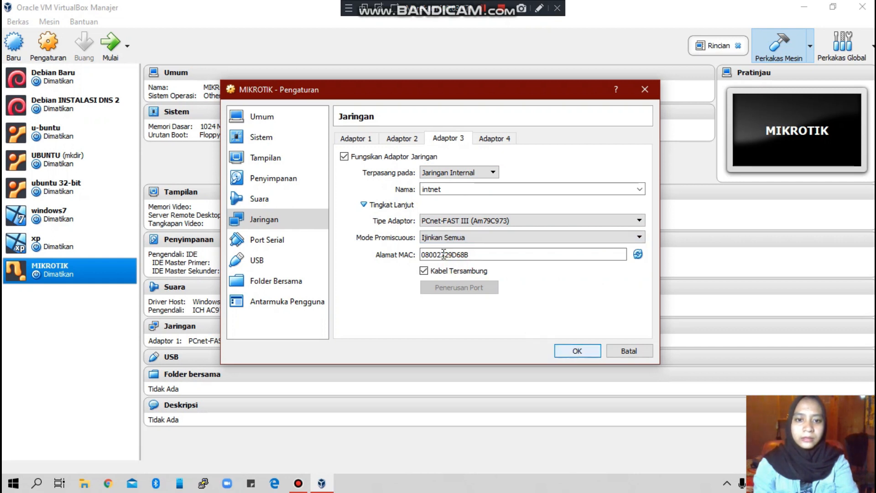
{"action": "left_click", "coordinate": [577, 350]}
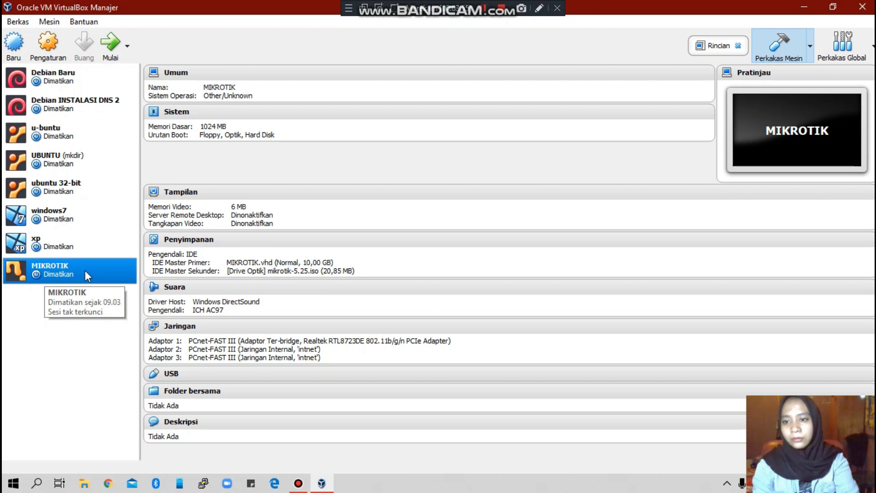
Step: Power on the MIKROTIK VM using the Mulai toolbar button
{"action": "left_click", "coordinate": [111, 41]}
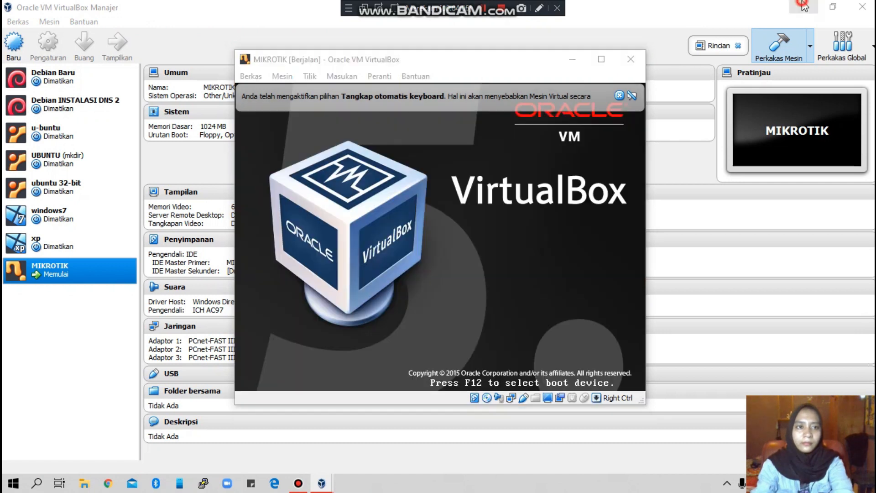
Step: Minimize the Manager, dismiss the keyboard-capture notice and reposition the MIKROTIK VM window
{"action": "left_click", "coordinate": [803, 5]}
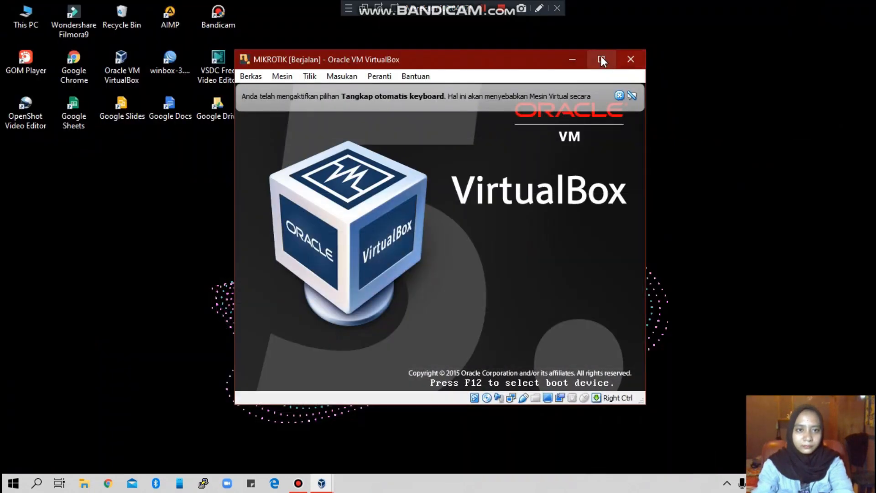
{"action": "left_click", "coordinate": [620, 93]}
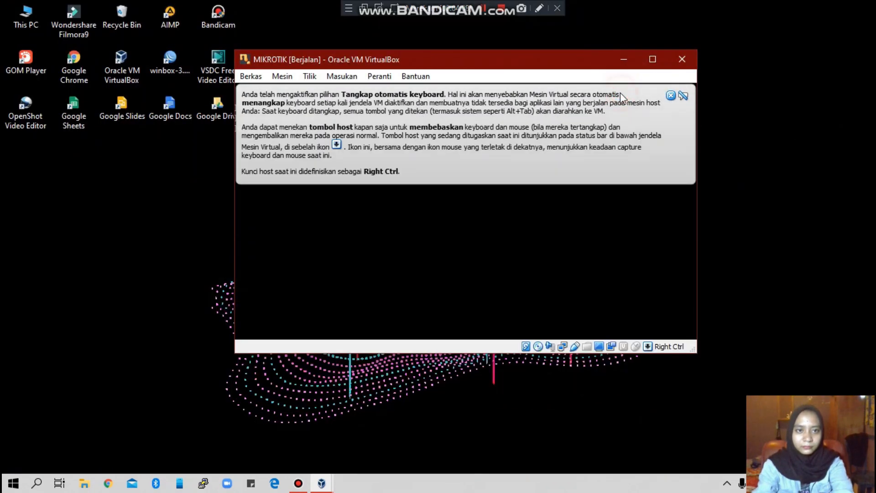
{"action": "left_click", "coordinate": [670, 95]}
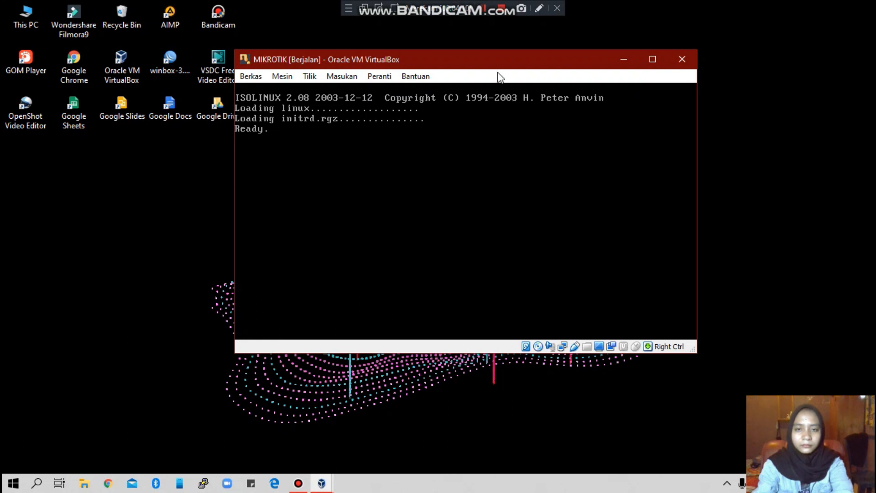
{"action": "left_click_drag", "start_coordinate": [489, 57], "coordinate": [526, 80]}
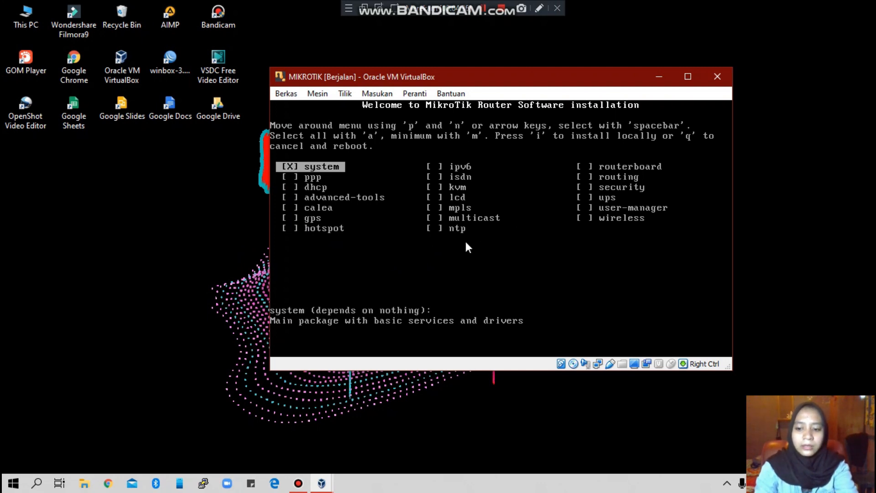
Step: Select all RouterOS packages, start the install and answer y to keep the old configuration
{"action": "key", "text": "a"}
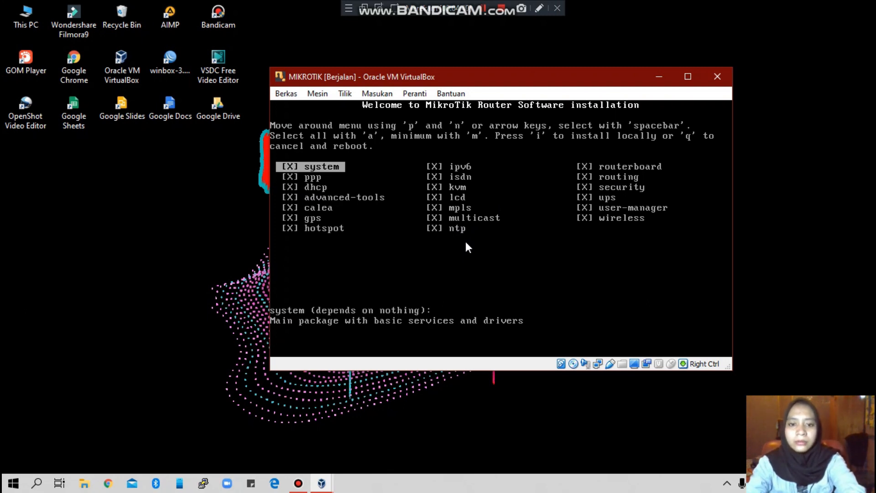
{"action": "key", "text": "i"}
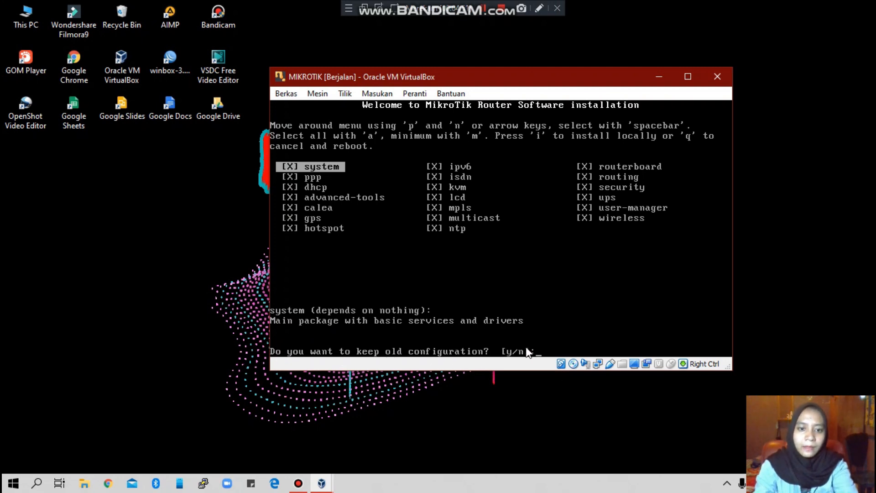
{"action": "type", "text": "y/n]:"}
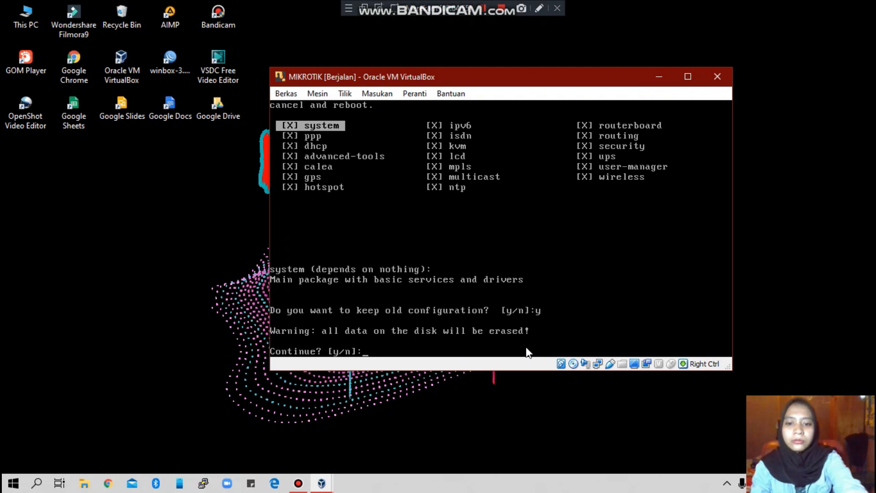
{"action": "type", "text": "y"}
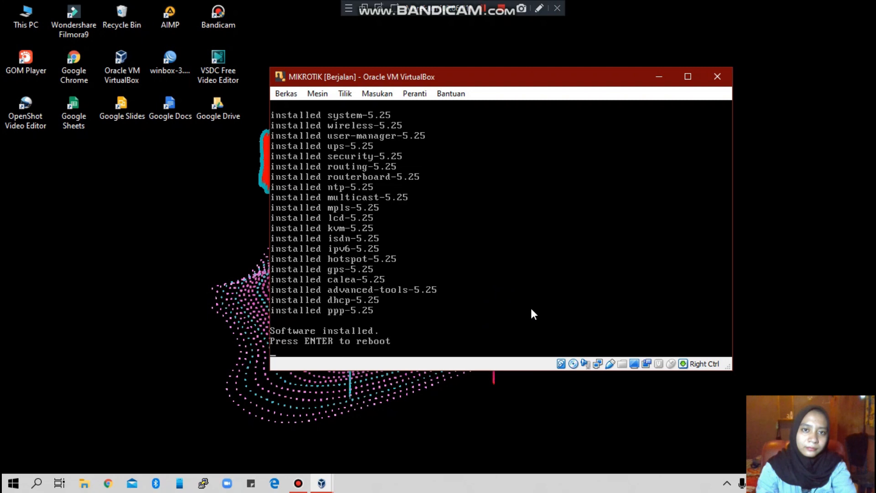
Step: Load the mikrotik-5.25.iso disc image into the virtual drive and confirm the router reboot
{"action": "left_click", "coordinate": [573, 363]}
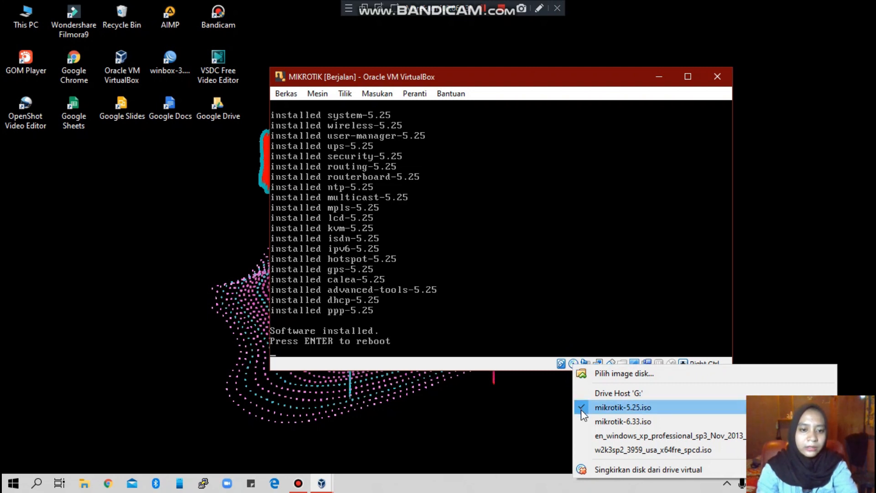
{"action": "left_click", "coordinate": [616, 411]}
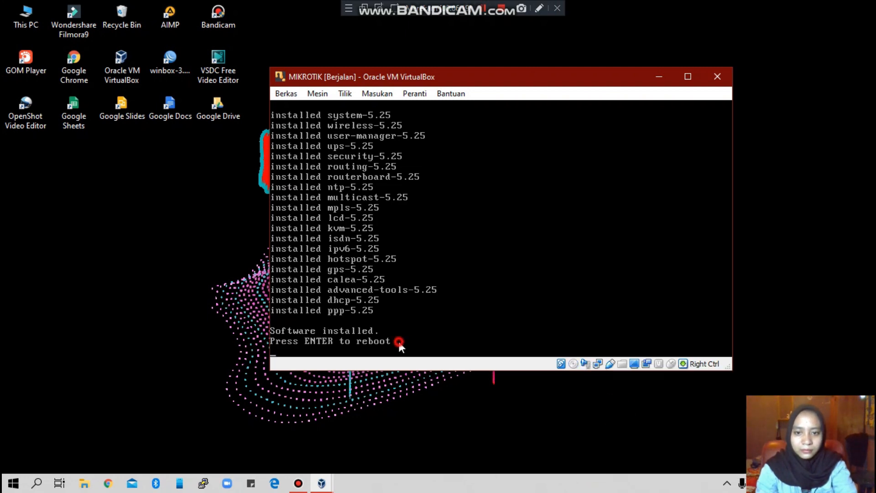
{"action": "key", "text": "Return"}
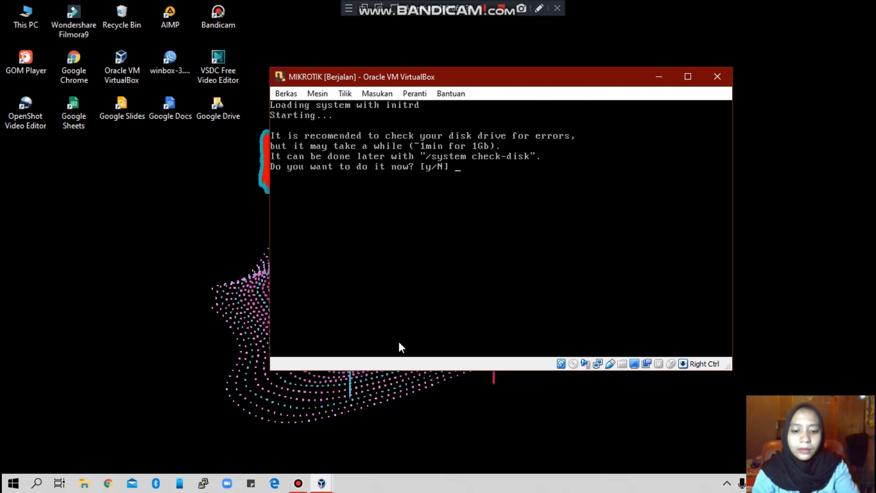
{"action": "type", "text": "y"}
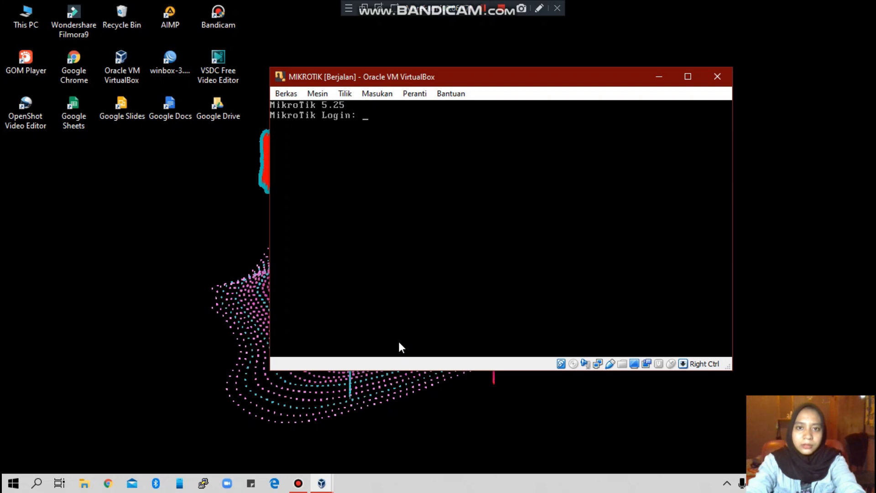
Step: Log in as admin, reach the [admin@MikroTik] prompt, and minimize the MIKROTIK VM window
{"action": "type", "text": "admin"}
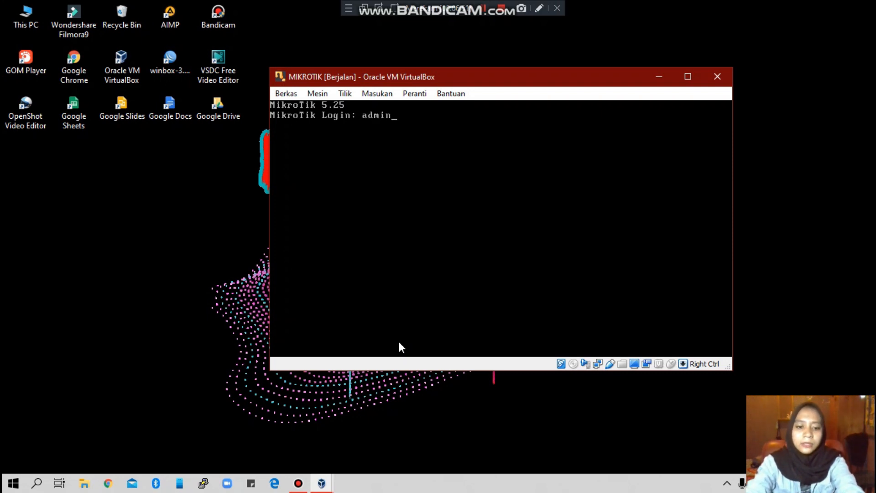
{"action": "key", "text": "Return"}
{"action": "key", "text": "Return"}
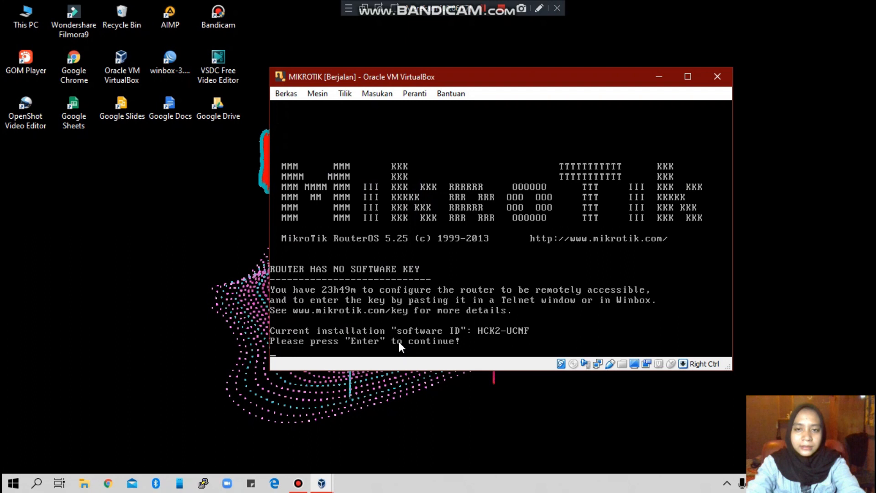
{"action": "key", "text": "Return"}
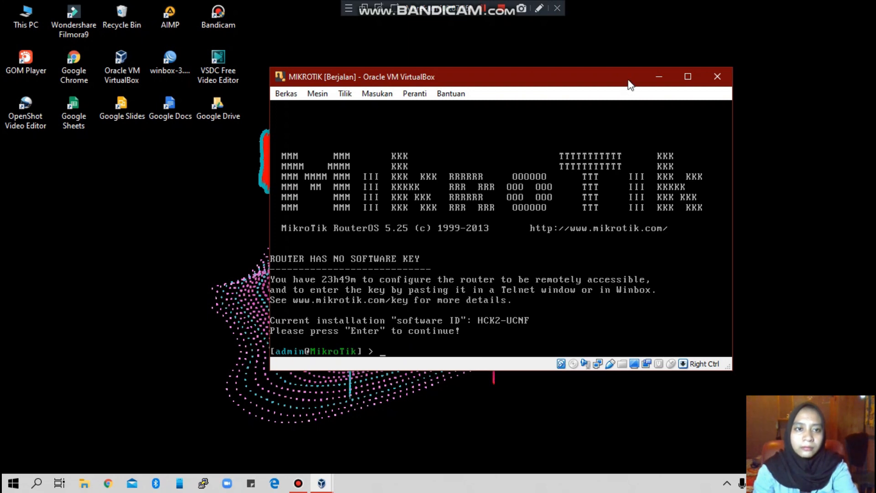
{"action": "left_click", "coordinate": [660, 78]}
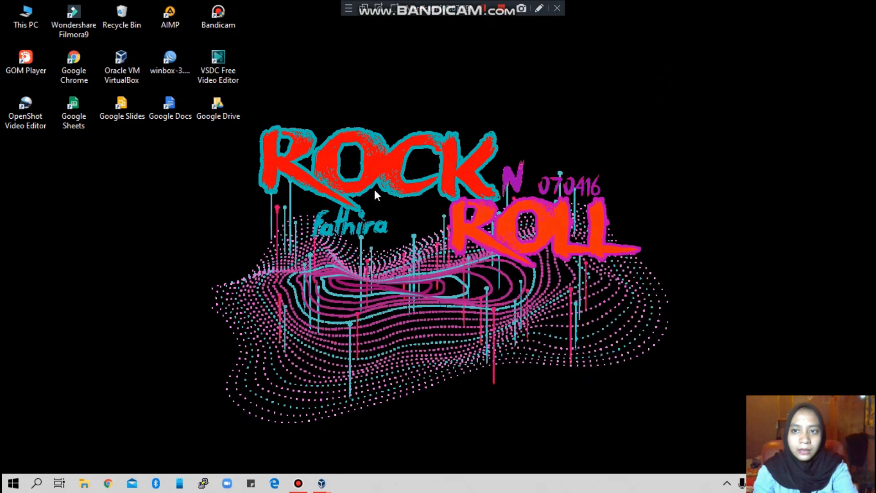
Step: Launch WinBox and connect to neighbor 08:00:27:15:DD:70 through its fe80:: IPv6 address
{"action": "left_click", "coordinate": [171, 57]}
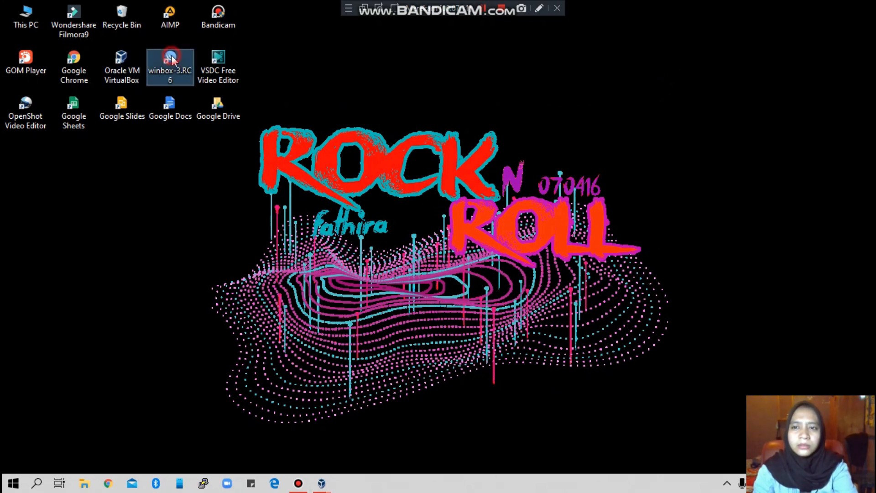
{"action": "double_click", "coordinate": [171, 56]}
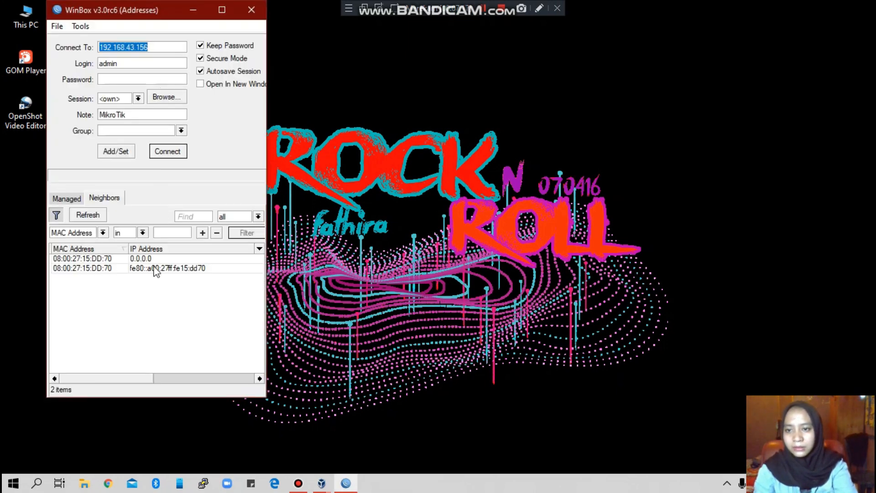
{"action": "left_click", "coordinate": [215, 150]}
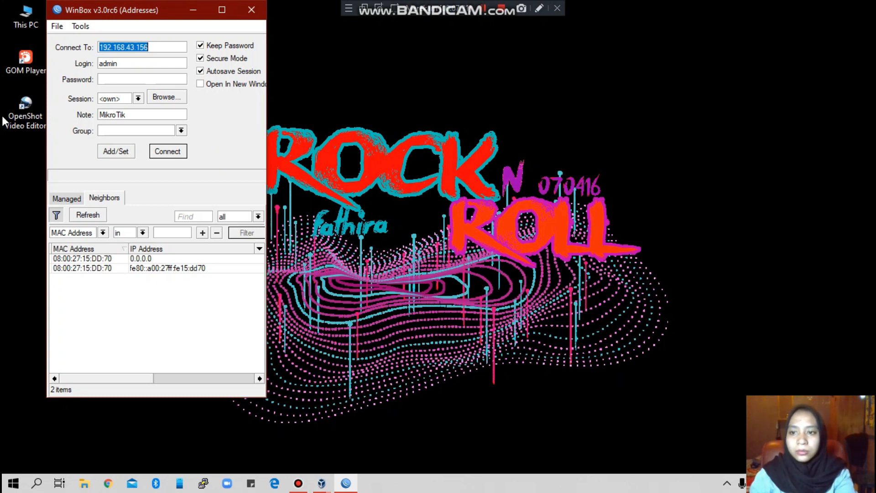
{"action": "left_click", "coordinate": [104, 268]}
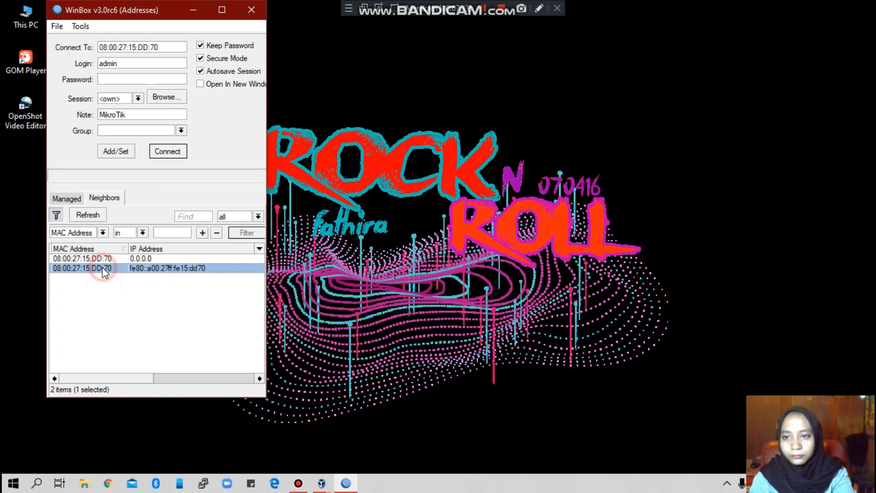
{"action": "left_click", "coordinate": [131, 270]}
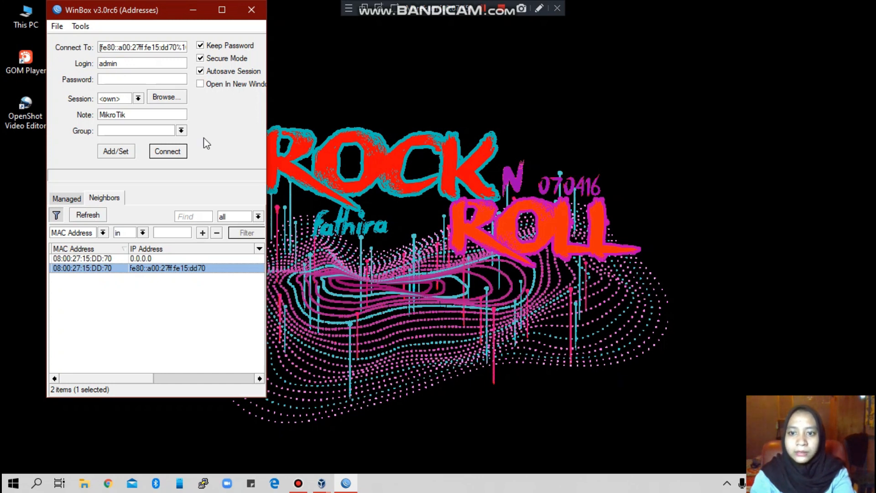
{"action": "left_click", "coordinate": [167, 152]}
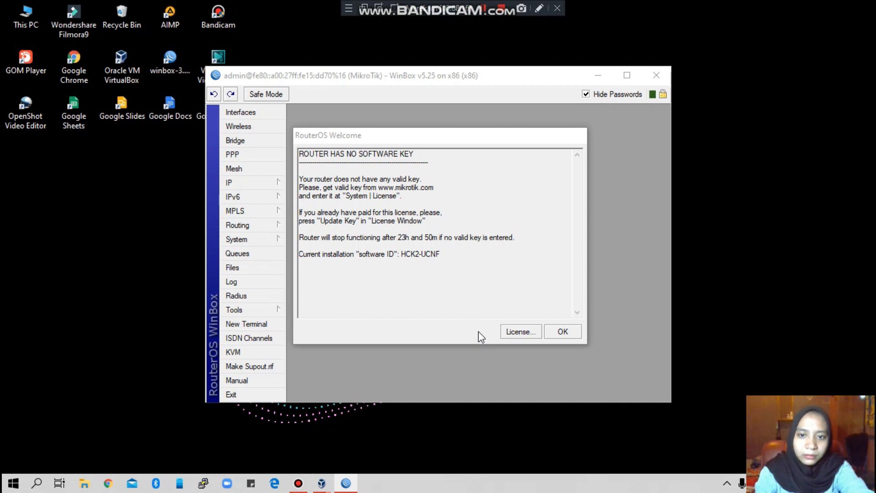
Step: Dismiss the RouterOS welcome notice, maximize WinBox and bring up the Interface List
{"action": "left_click", "coordinate": [565, 336]}
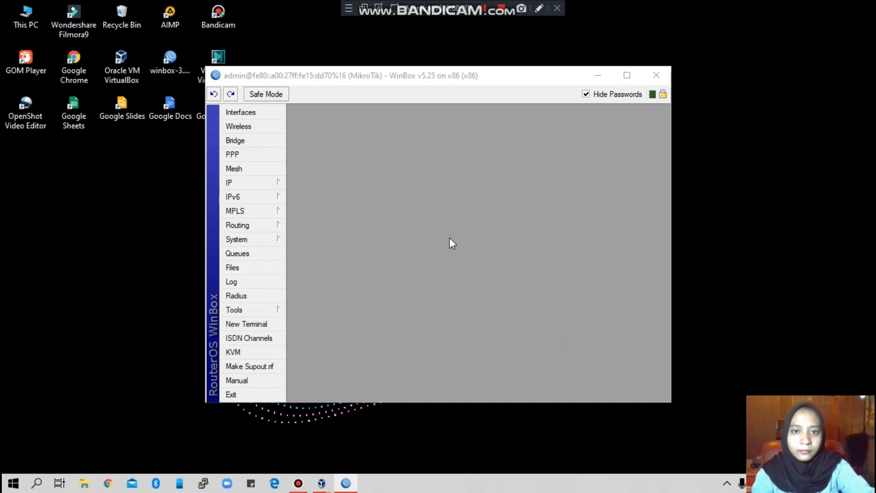
{"action": "left_click", "coordinate": [627, 75]}
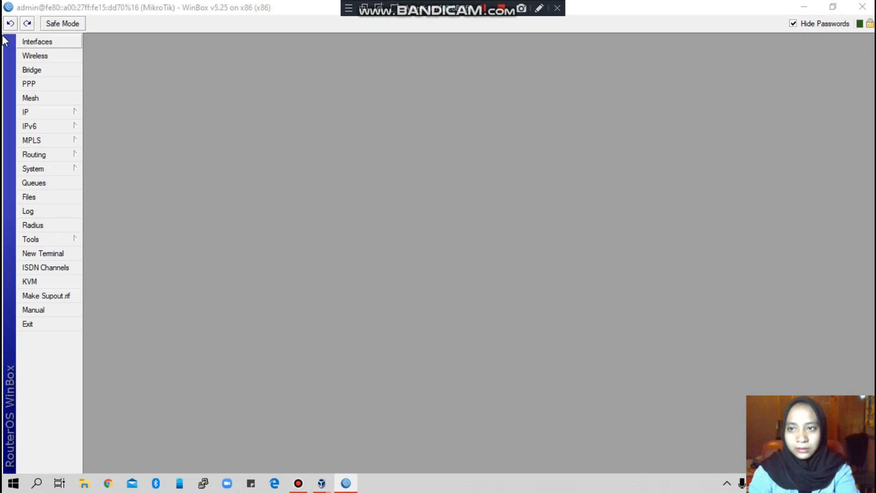
{"action": "left_click", "coordinate": [35, 43]}
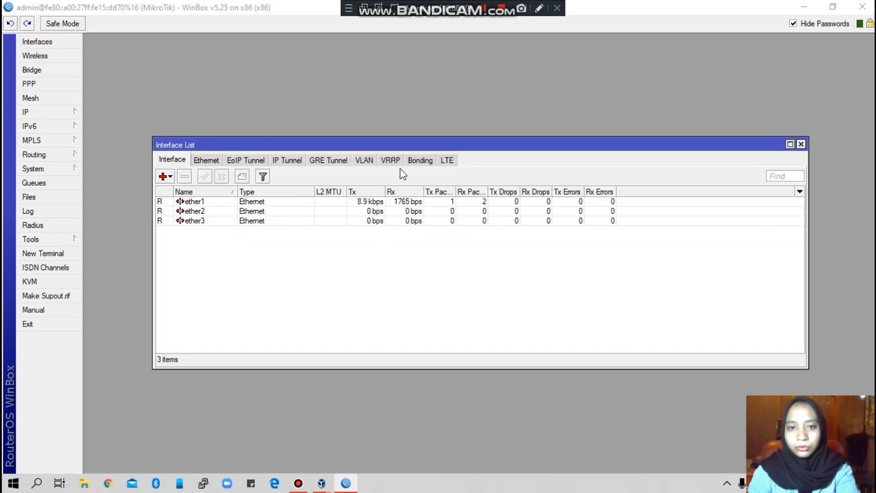
{"action": "left_click_drag", "start_coordinate": [410, 146], "coordinate": [416, 72]}
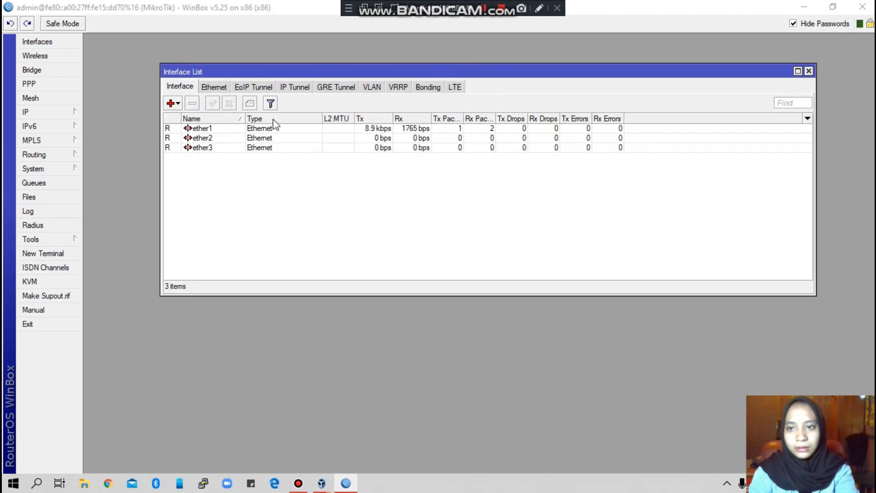
Step: Select the ether1, ether2 and ether3 interfaces in turn, ending on ether1
{"action": "left_click", "coordinate": [200, 129]}
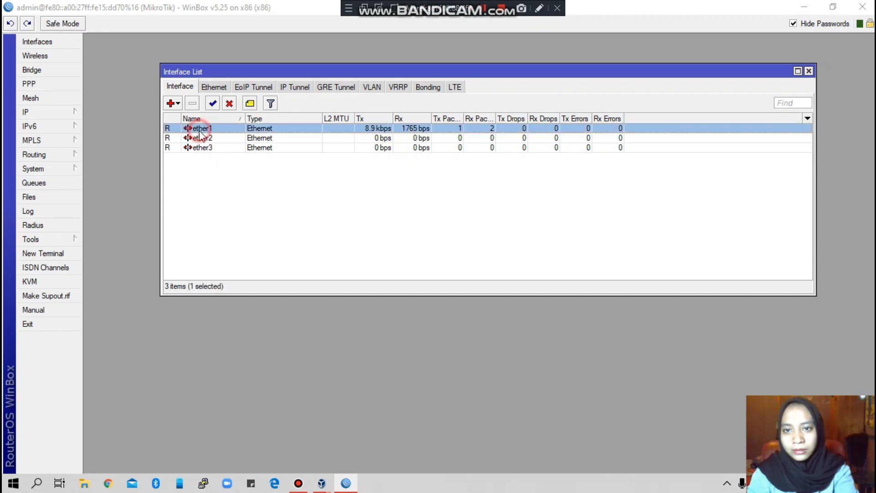
{"action": "left_click", "coordinate": [201, 139]}
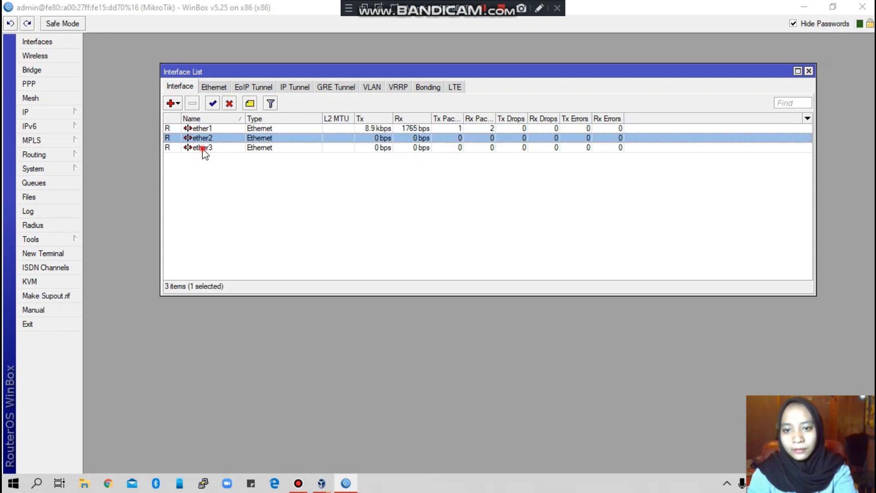
{"action": "left_click", "coordinate": [202, 149]}
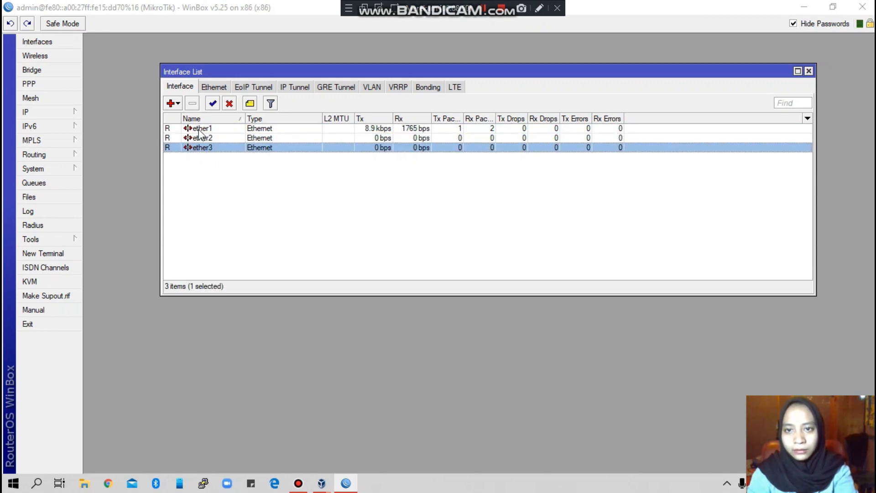
{"action": "left_click", "coordinate": [233, 129]}
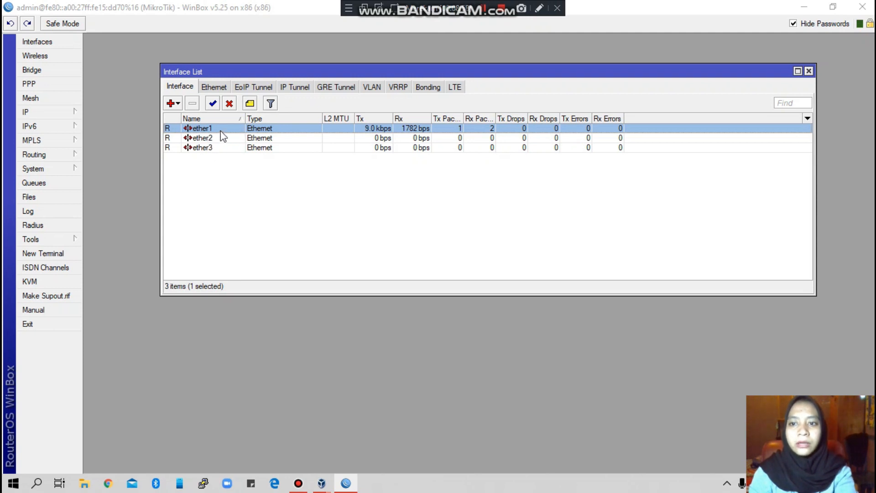
Step: Rename the interfaces in their properties: ether1 to INTERNET, ether2 to HOTSPOT, ether3 to LAN
{"action": "double_click", "coordinate": [230, 130]}
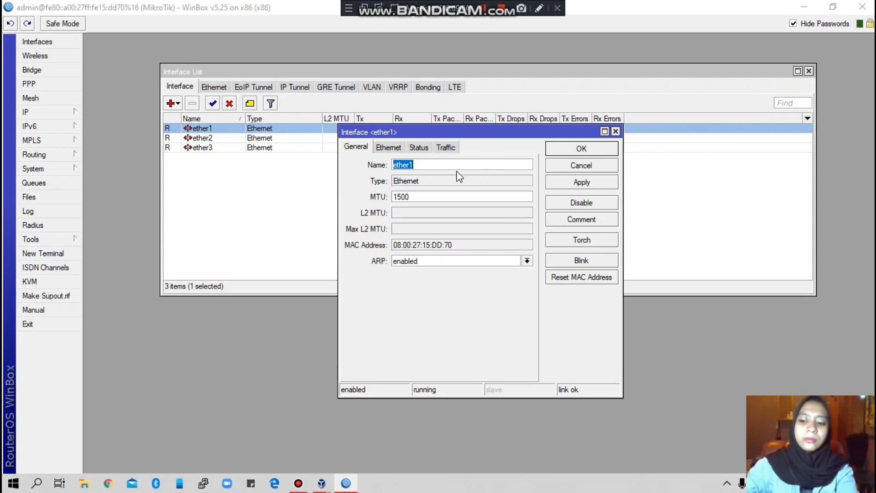
{"action": "type", "text": "INTERNET"}
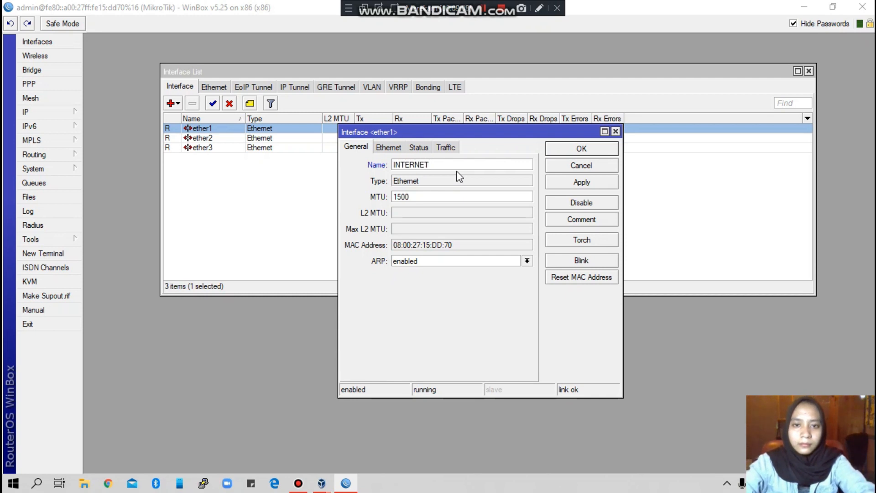
{"action": "left_click", "coordinate": [579, 183]}
{"action": "left_click", "coordinate": [580, 150]}
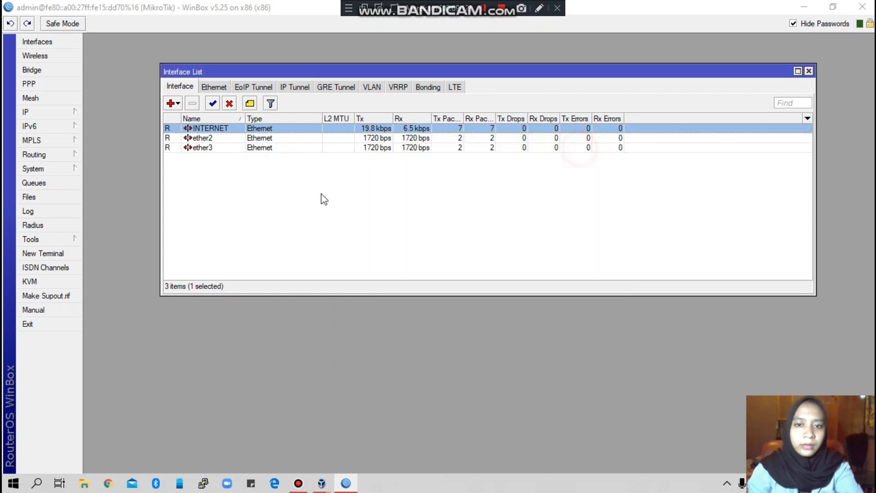
{"action": "double_click", "coordinate": [220, 138]}
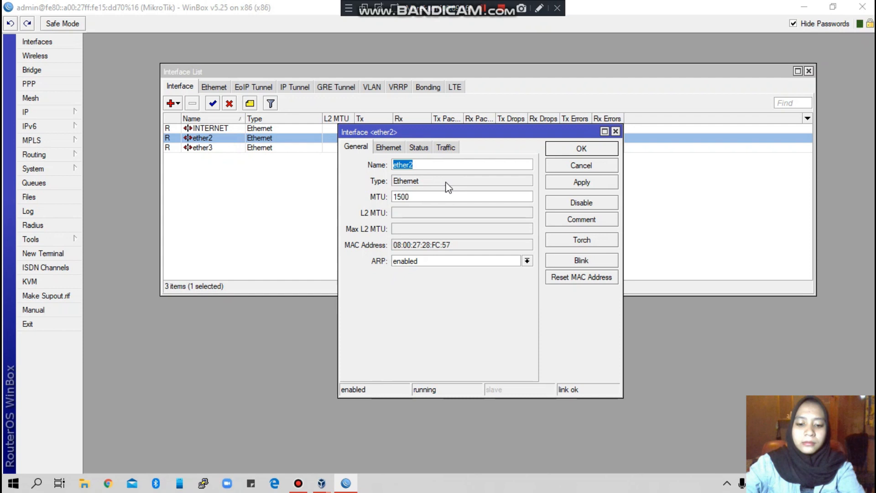
{"action": "type", "text": "HOTSPOT"}
{"action": "left_click", "coordinate": [588, 184]}
{"action": "left_click", "coordinate": [587, 150]}
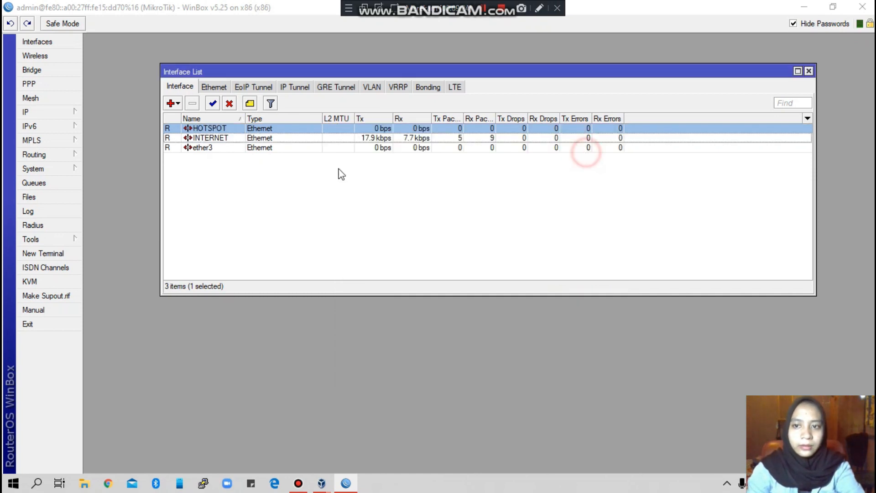
{"action": "double_click", "coordinate": [201, 148]}
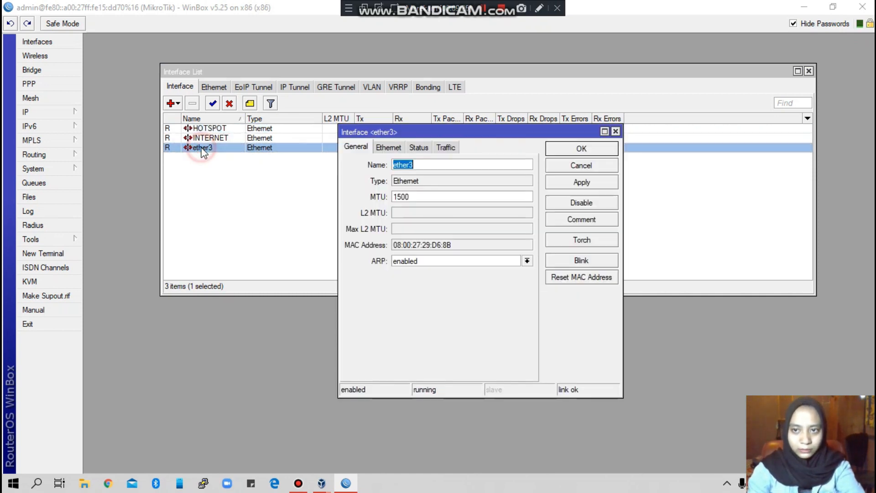
{"action": "type", "text": "LAN"}
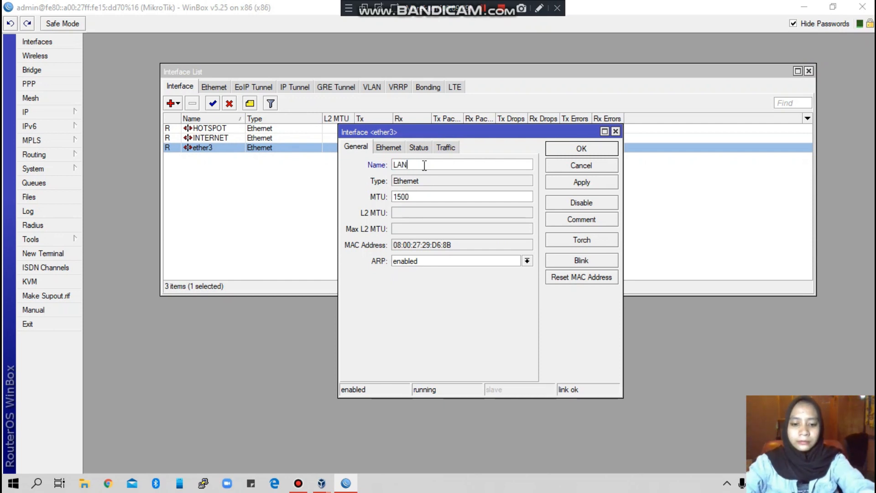
{"action": "left_click", "coordinate": [591, 184]}
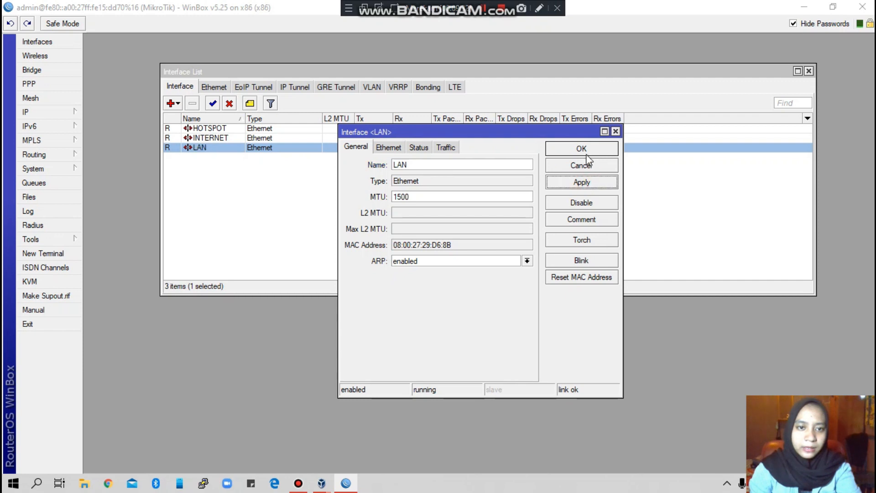
{"action": "left_click", "coordinate": [587, 148]}
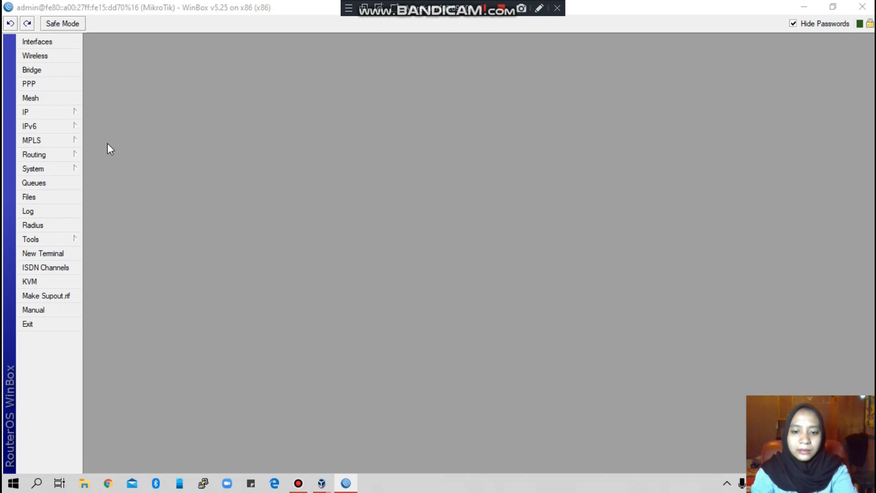
Step: Create a new DHCP client under IP > DHCP Client on the INTERNET interface and confirm it
{"action": "left_click", "coordinate": [28, 112]}
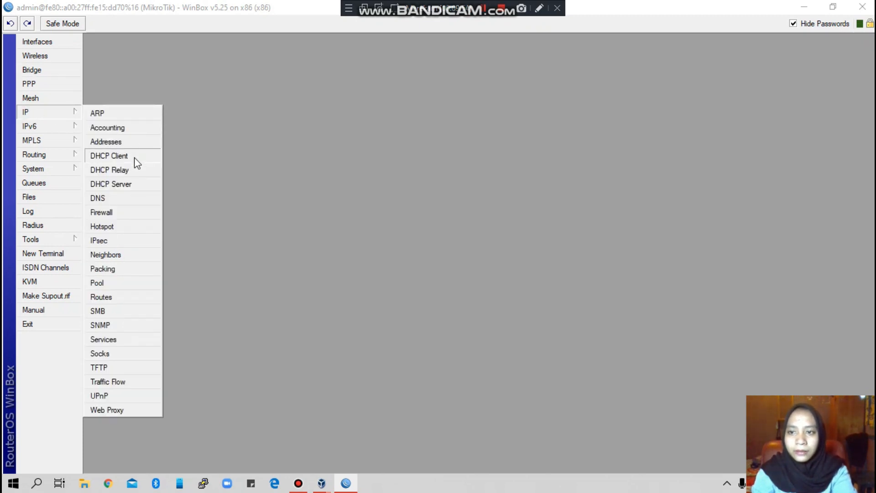
{"action": "left_click", "coordinate": [109, 156]}
{"action": "left_click_drag", "start_coordinate": [338, 153], "coordinate": [319, 94]}
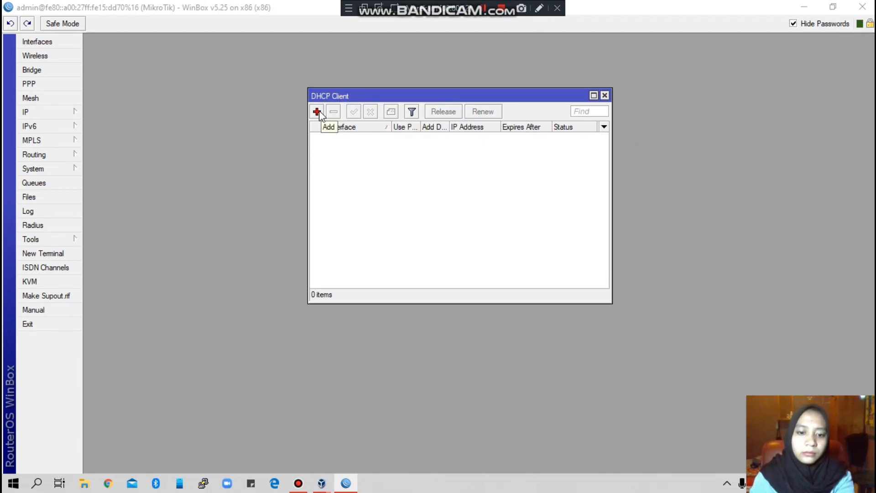
{"action": "left_click", "coordinate": [318, 111]}
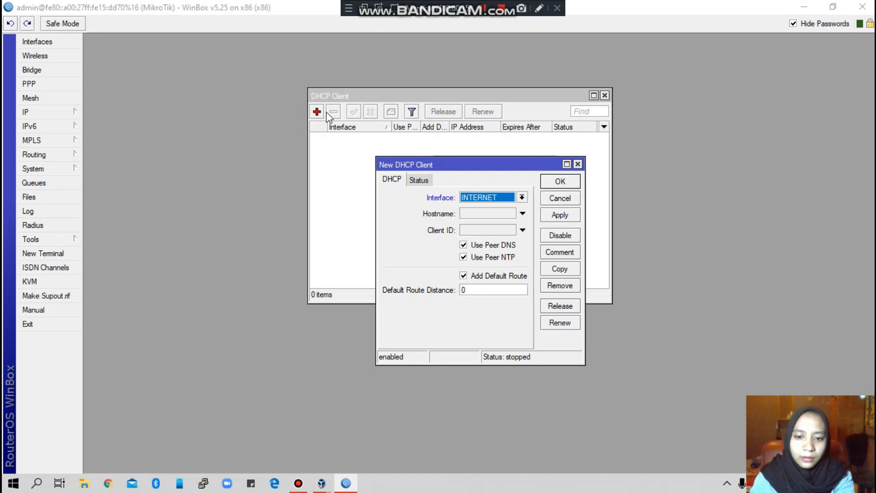
{"action": "left_click", "coordinate": [522, 197]}
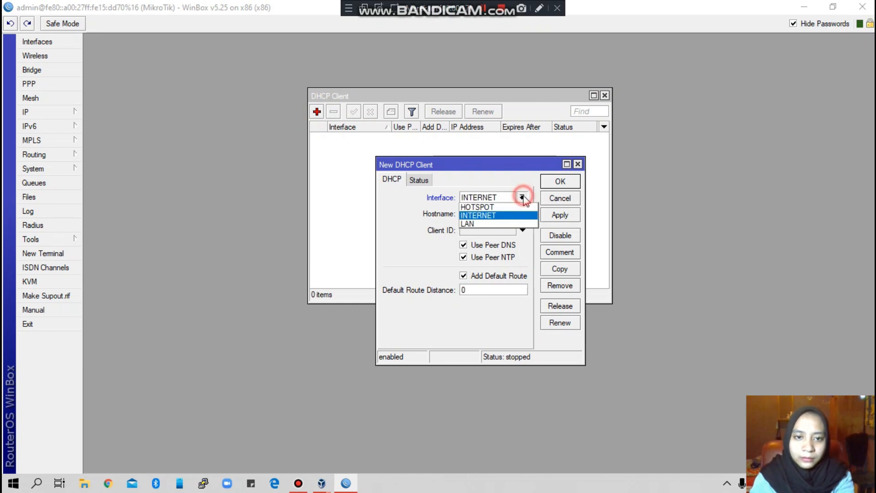
{"action": "left_click", "coordinate": [486, 214]}
{"action": "left_click", "coordinate": [561, 215]}
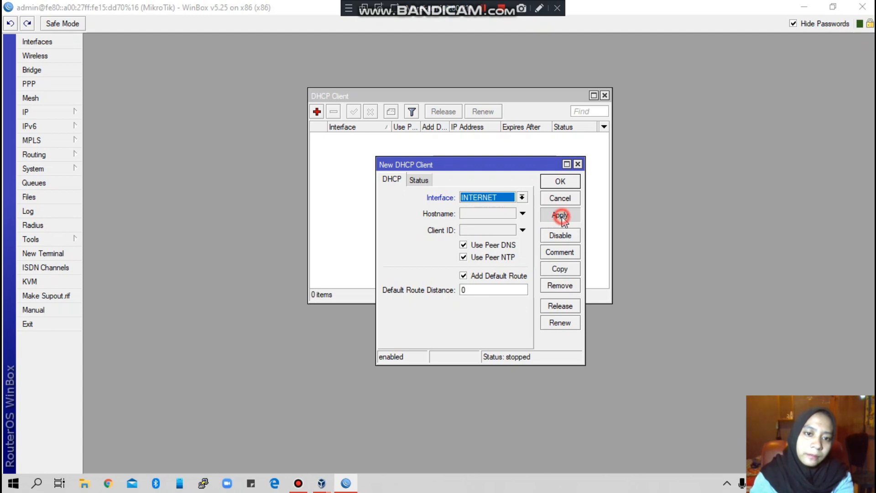
{"action": "left_click", "coordinate": [560, 181]}
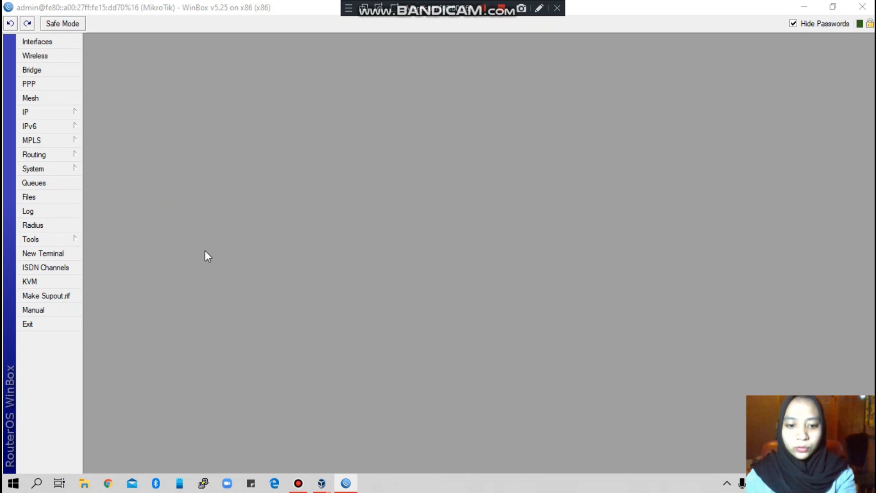
Step: Inspect the 192.168.43.155/24 INTERNET entry under IP > Addresses, then reopen the address list
{"action": "left_click", "coordinate": [28, 112]}
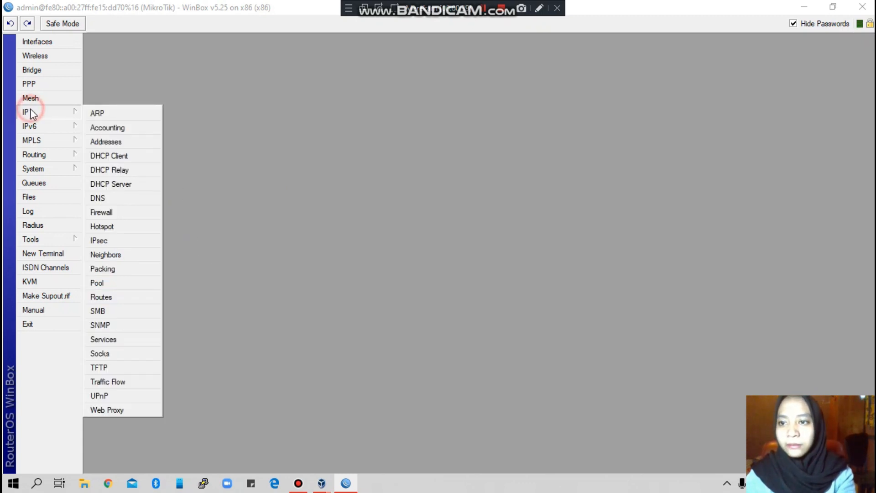
{"action": "left_click", "coordinate": [112, 142]}
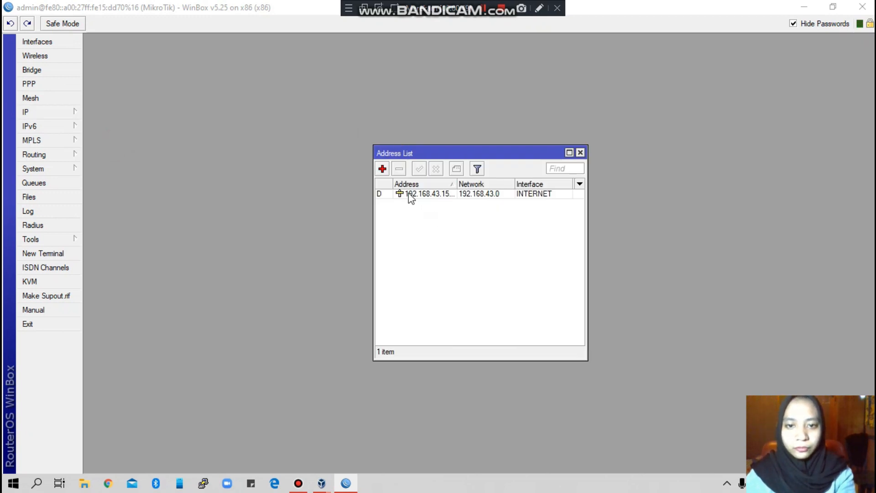
{"action": "left_click", "coordinate": [427, 194]}
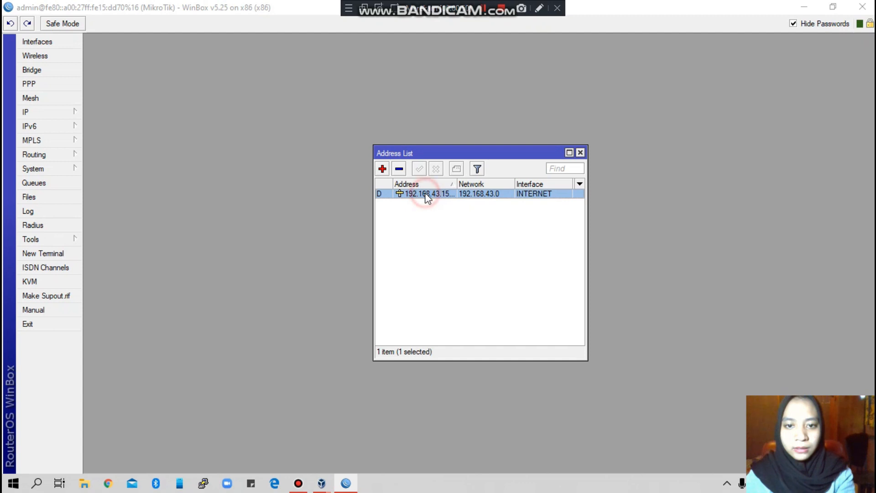
{"action": "double_click", "coordinate": [455, 194]}
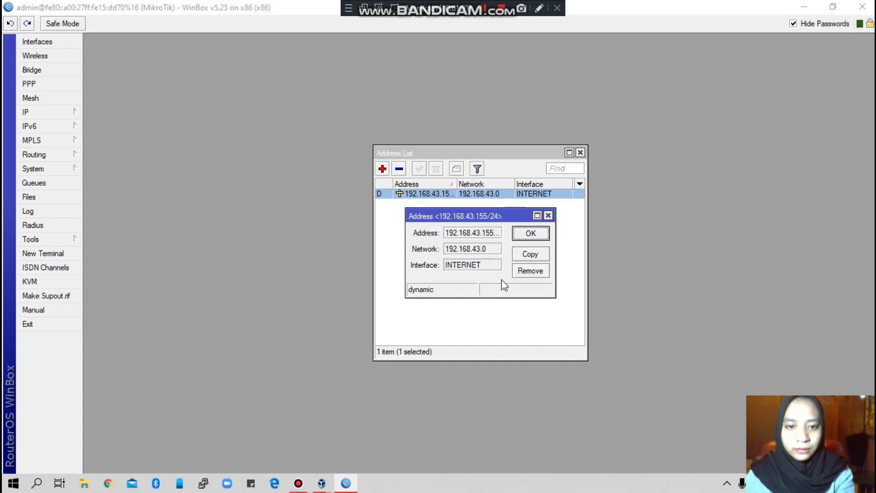
{"action": "left_click", "coordinate": [580, 151]}
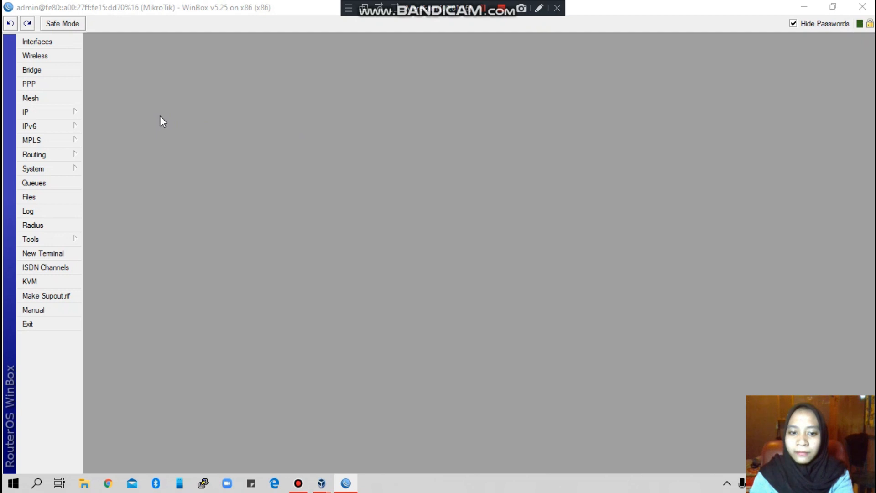
{"action": "left_click", "coordinate": [67, 115]}
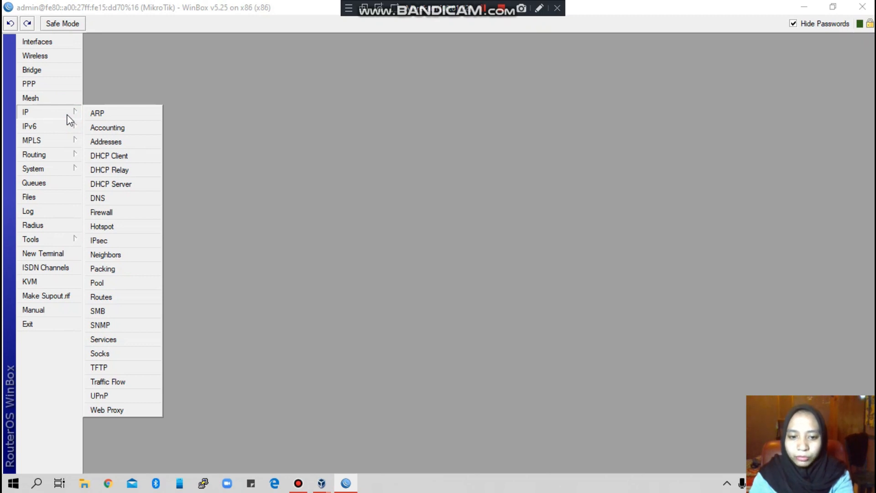
{"action": "left_click", "coordinate": [114, 142]}
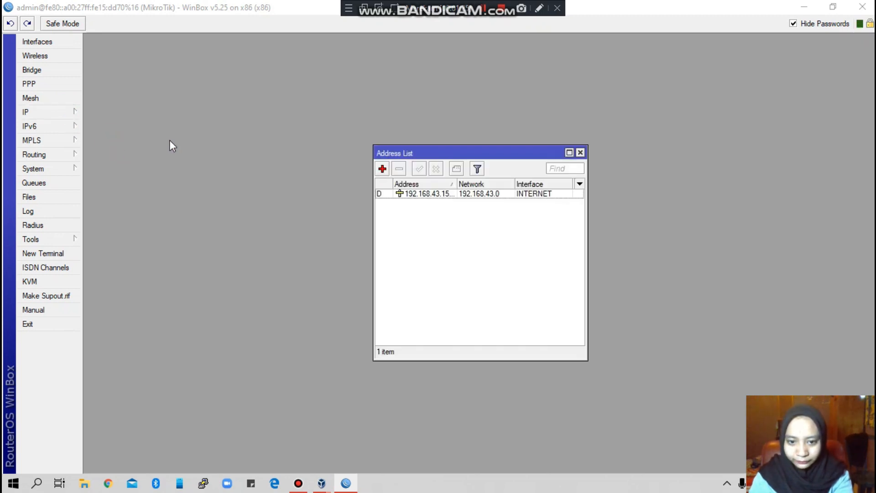
Step: Add a new address 192.168.100.1/26 on the HOTSPOT interface and confirm it
{"action": "left_click", "coordinate": [382, 169]}
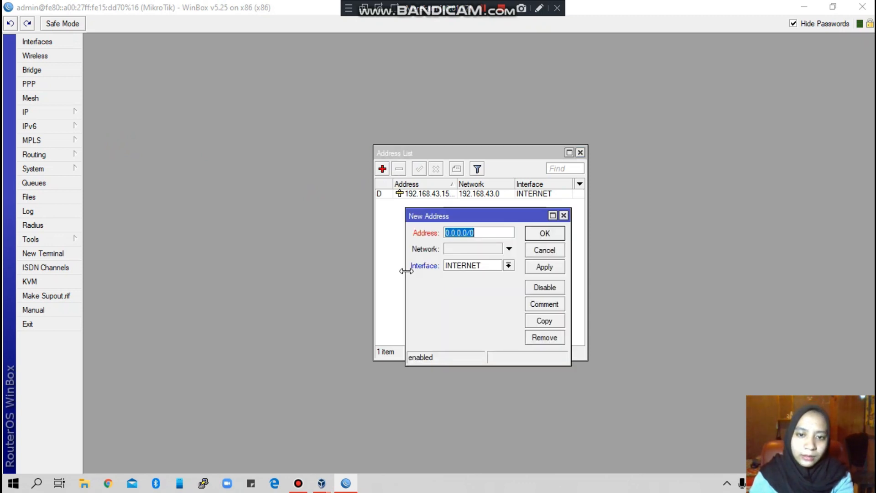
{"action": "left_click", "coordinate": [509, 266]}
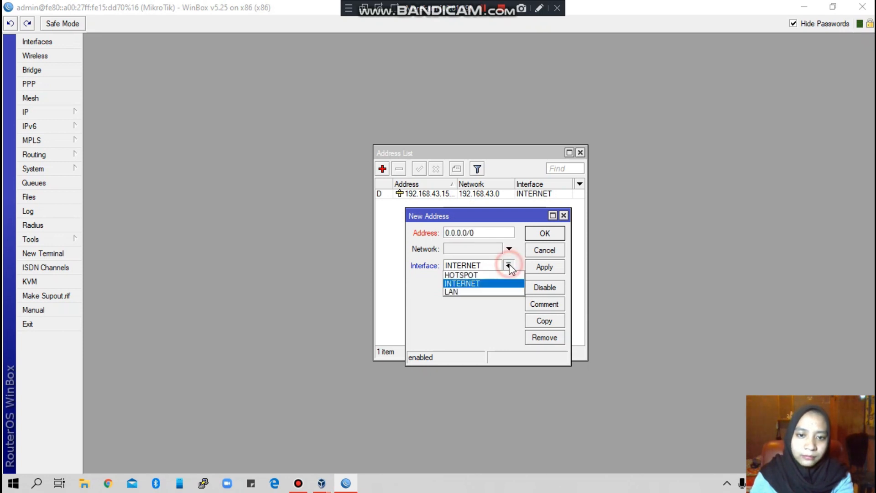
{"action": "left_click", "coordinate": [475, 274]}
{"action": "key", "text": "shift+Tab"}
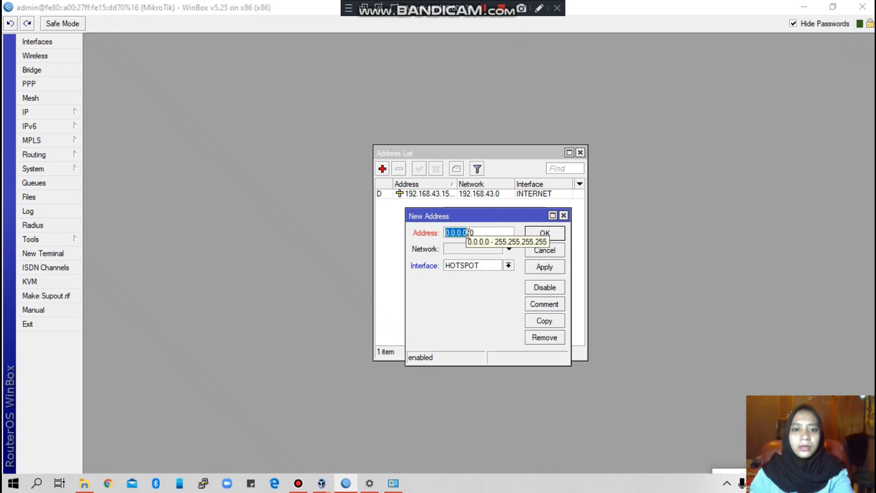
{"action": "key", "text": "BackSpace"}
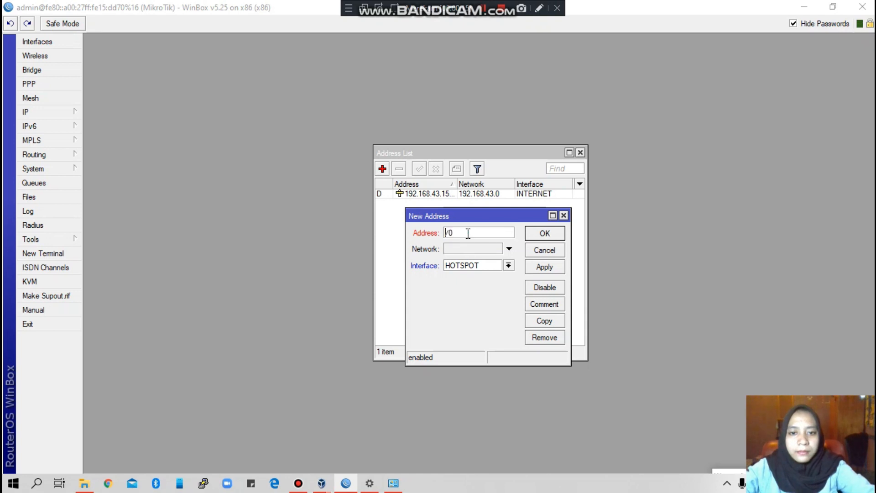
{"action": "key", "text": "Delete"}
{"action": "key", "text": "Delete"}
{"action": "type", "text": "19"}
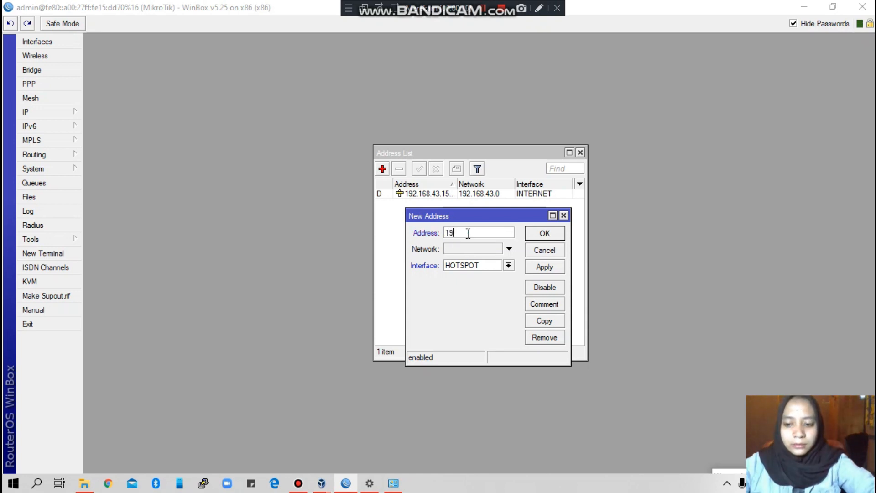
{"action": "type", "text": "2."}
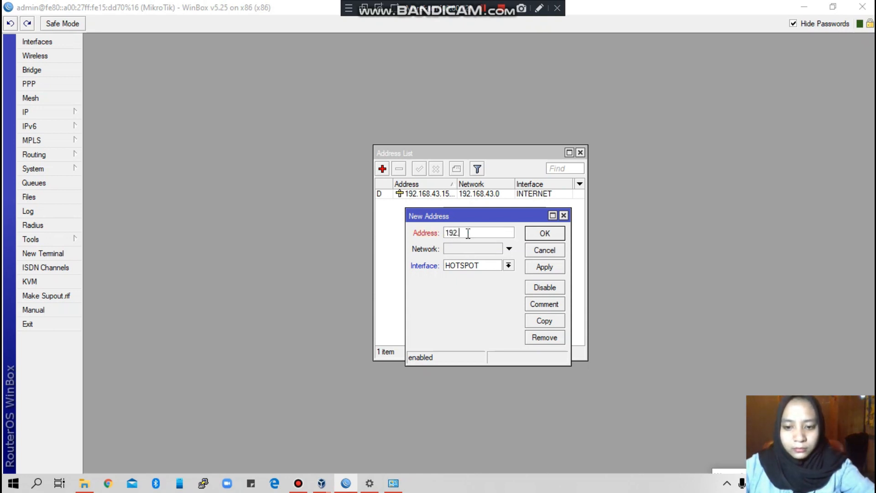
{"action": "type", "text": "168."}
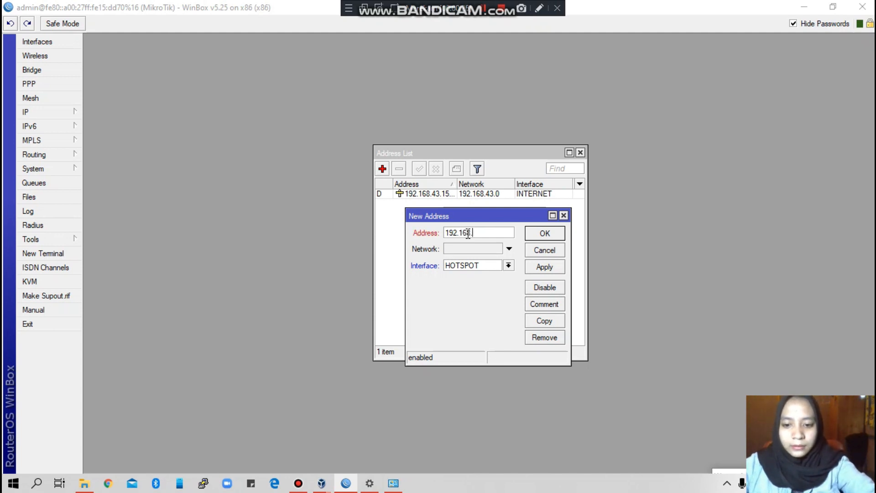
{"action": "type", "text": "100"}
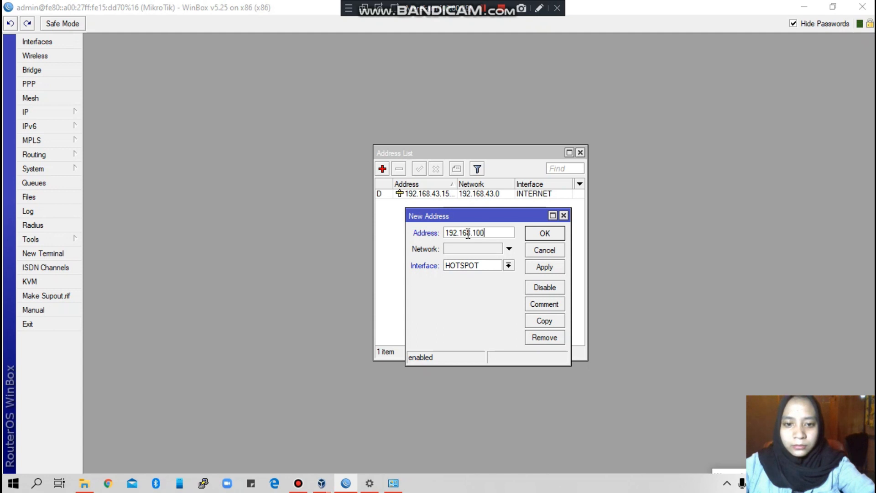
{"action": "type", "text": ".1"}
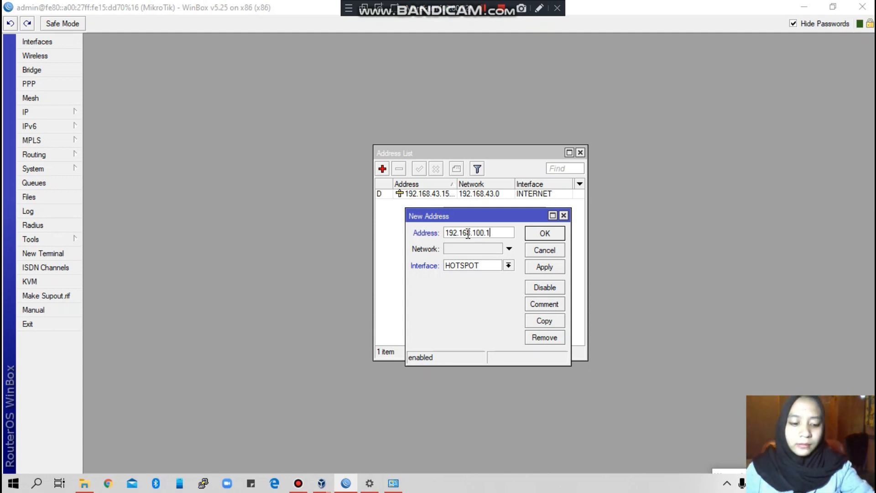
{"action": "type", "text": "/"}
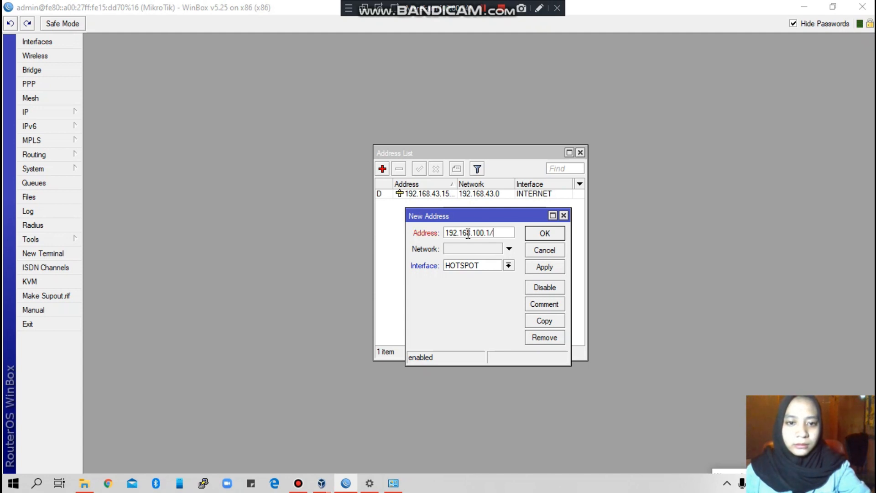
{"action": "type", "text": "26"}
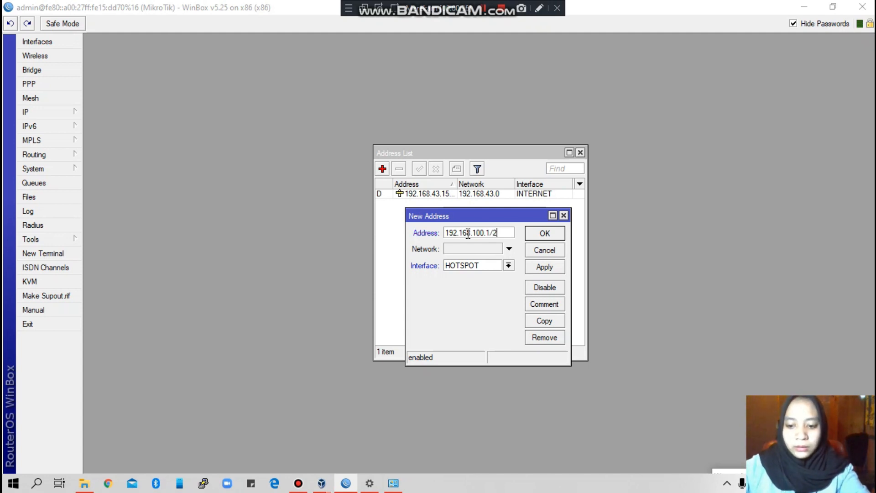
{"action": "left_click", "coordinate": [557, 270]}
{"action": "left_click", "coordinate": [535, 233]}
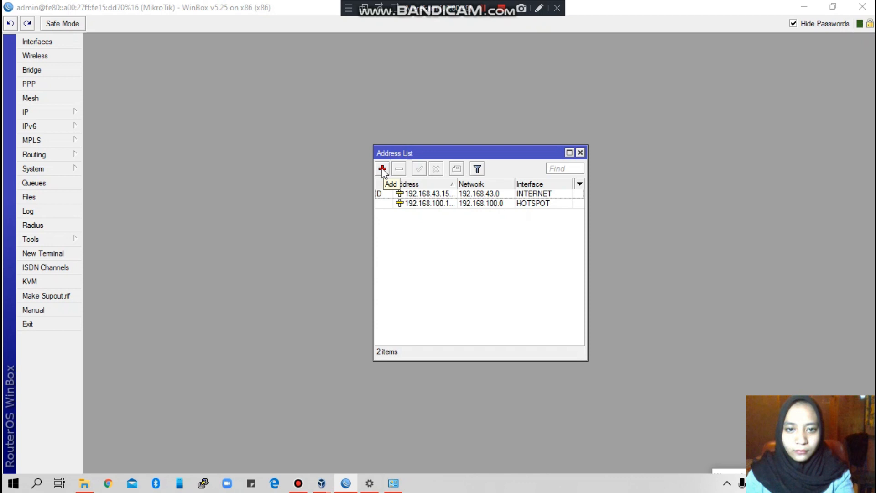
Step: Add a new address 192.168.10.1/26 on the LAN interface and confirm it
{"action": "left_click", "coordinate": [383, 168]}
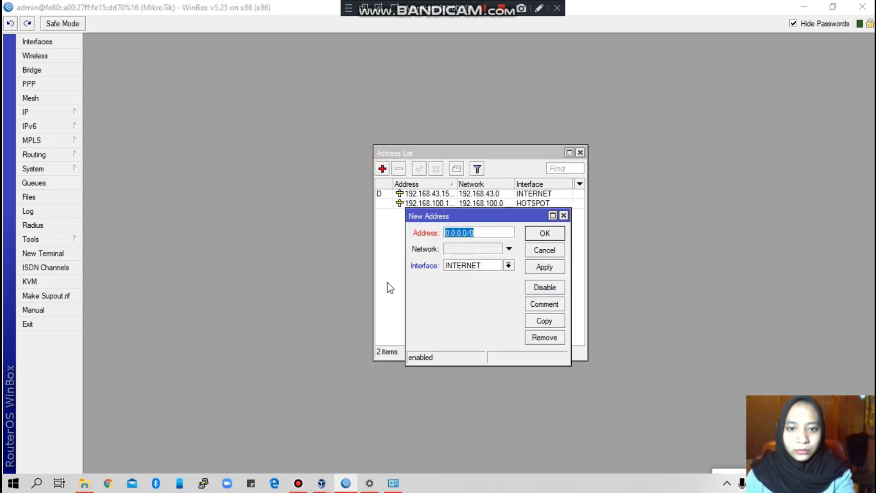
{"action": "left_click", "coordinate": [508, 265]}
{"action": "left_click", "coordinate": [460, 293]}
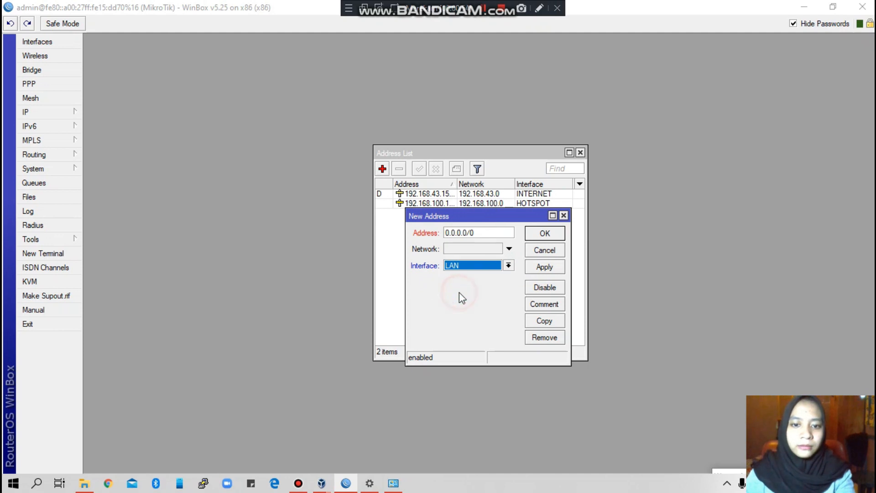
{"action": "double_click", "coordinate": [484, 232]}
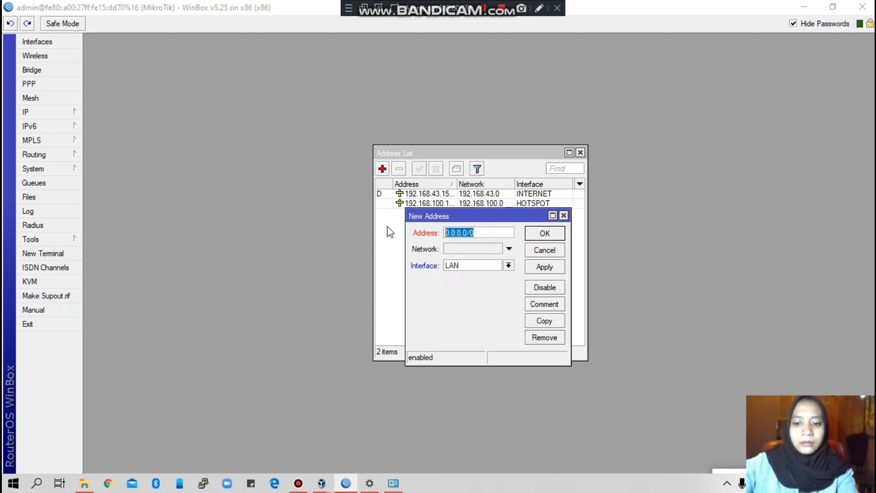
{"action": "double_click", "coordinate": [462, 233]}
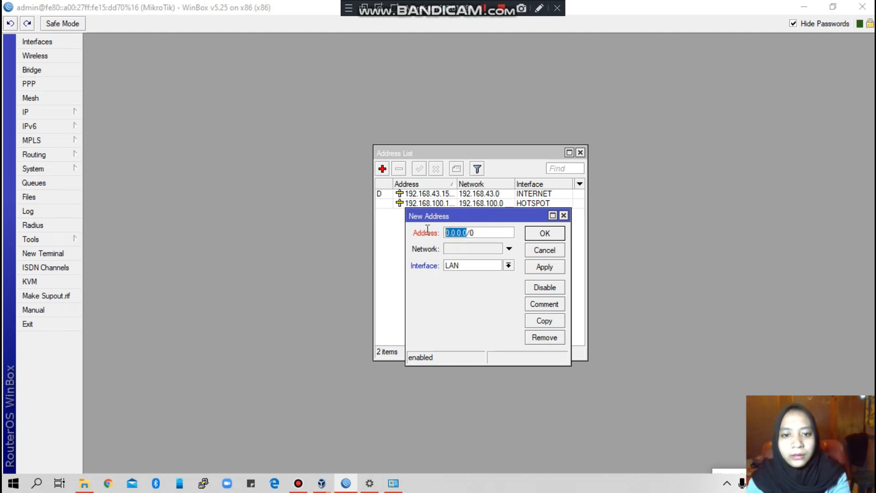
{"action": "type", "text": "192.168."}
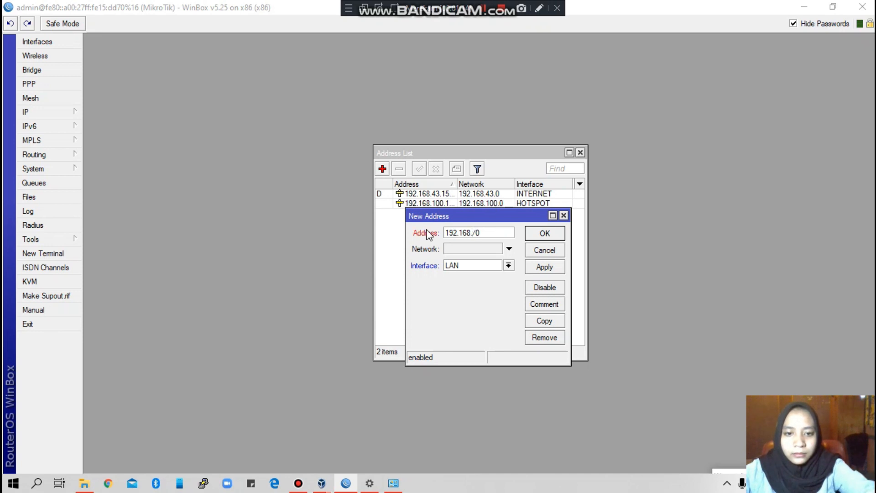
{"action": "type", "text": "10"}
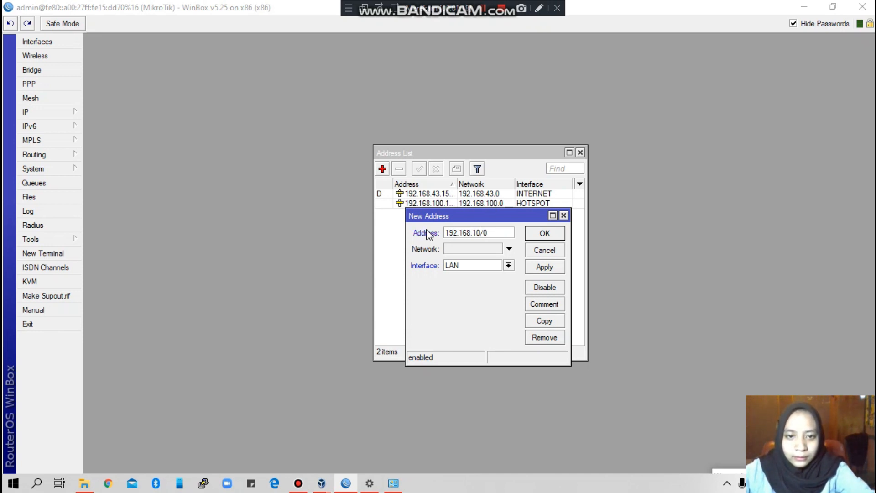
{"action": "type", "text": ".1"}
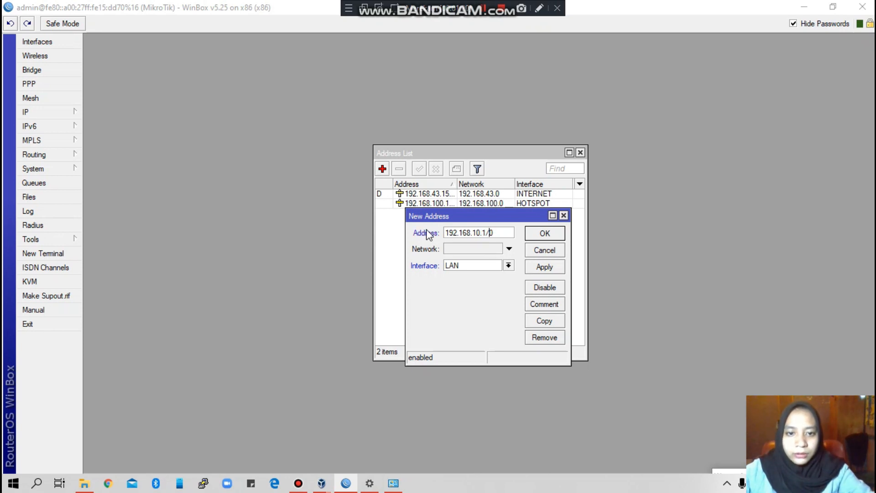
{"action": "key", "text": "Delete"}
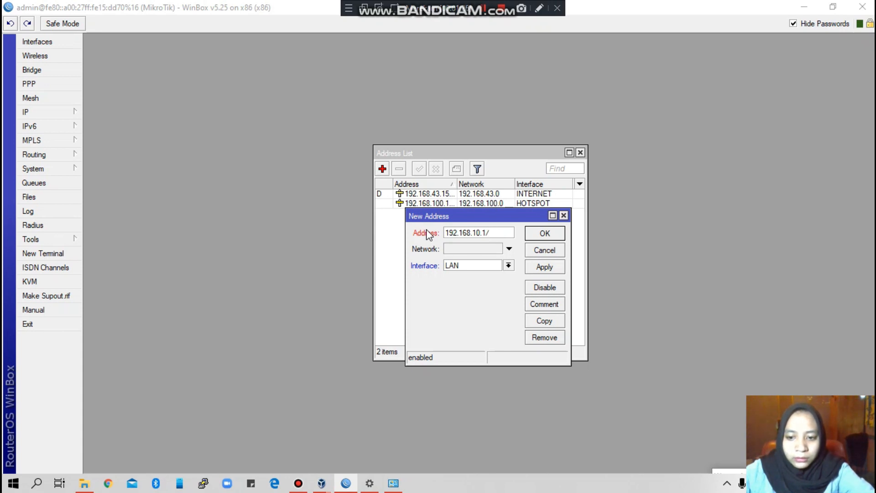
{"action": "type", "text": "26"}
{"action": "left_click", "coordinate": [545, 268]}
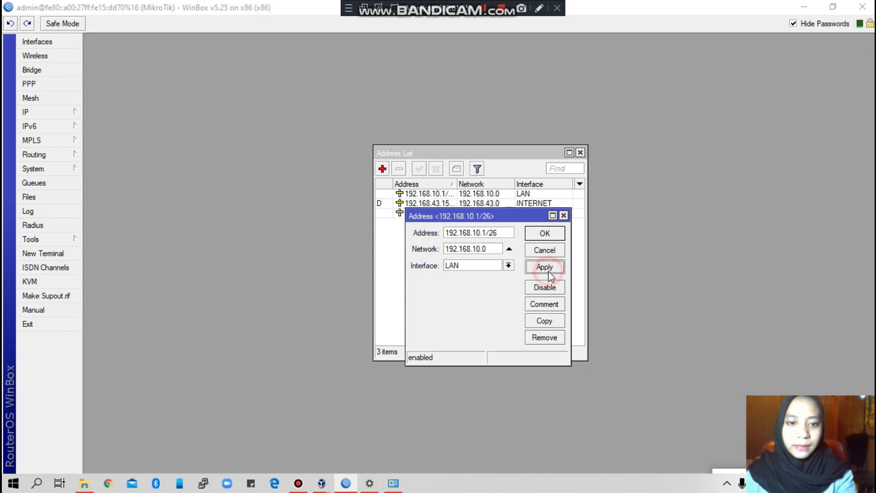
{"action": "left_click", "coordinate": [549, 232]}
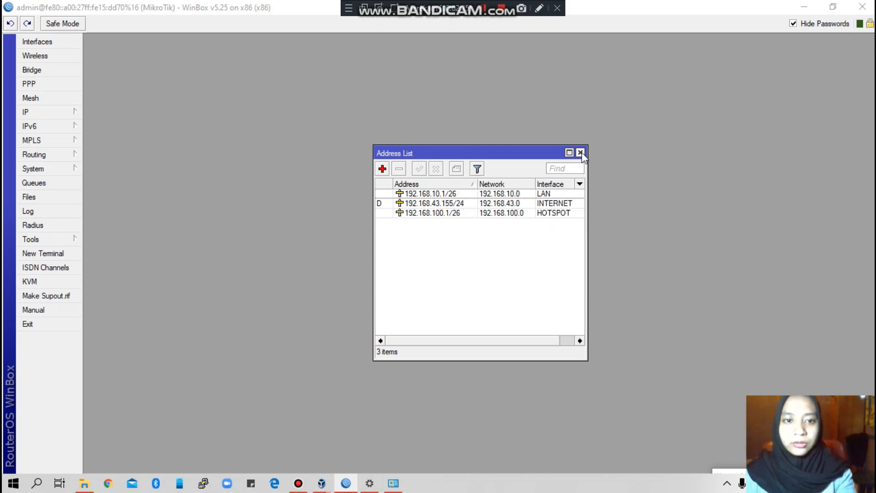
Step: Close the address list and set the DNS server to 8.8.8.8 with remote requests allowed
{"action": "left_click", "coordinate": [581, 153]}
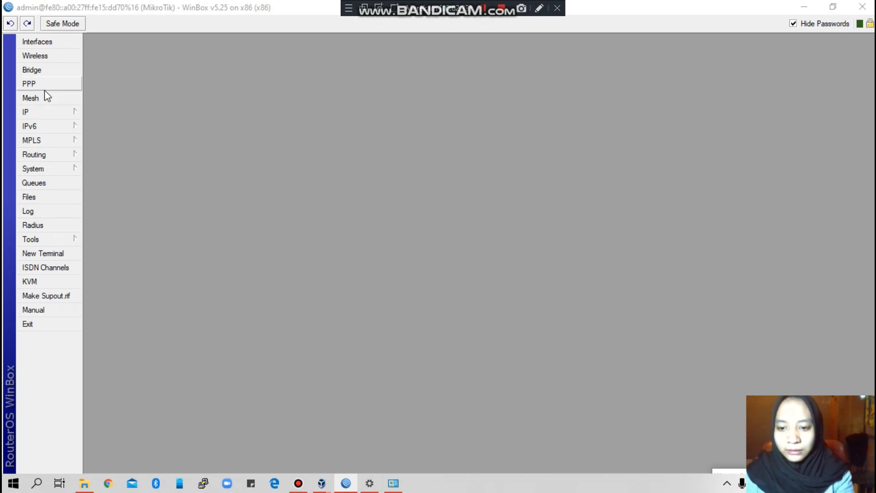
{"action": "left_click", "coordinate": [49, 111]}
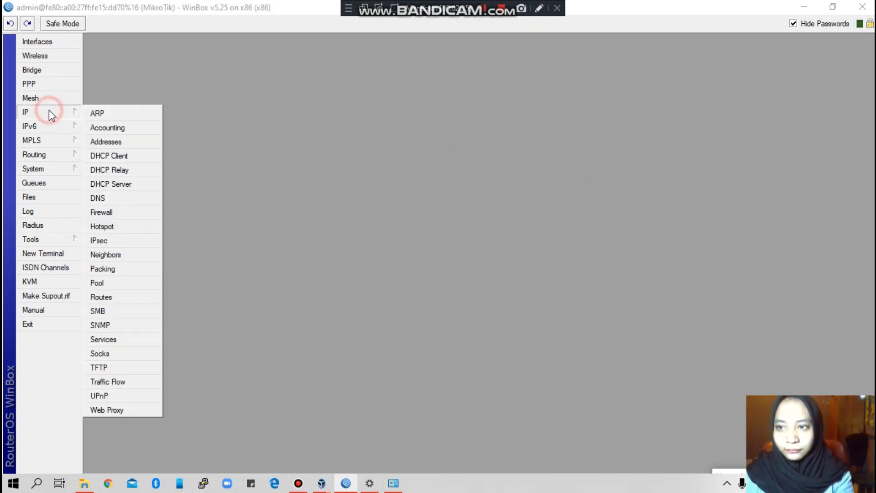
{"action": "left_click", "coordinate": [115, 197]}
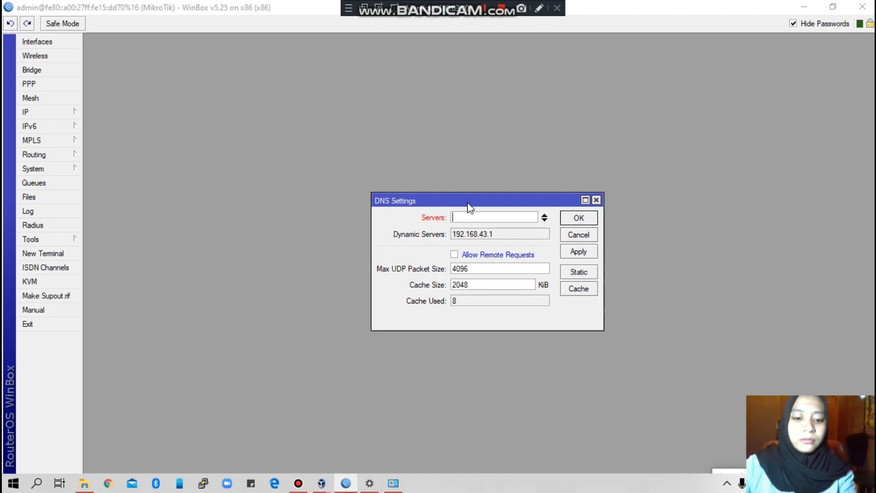
{"action": "type", "text": "8.8.8.8"}
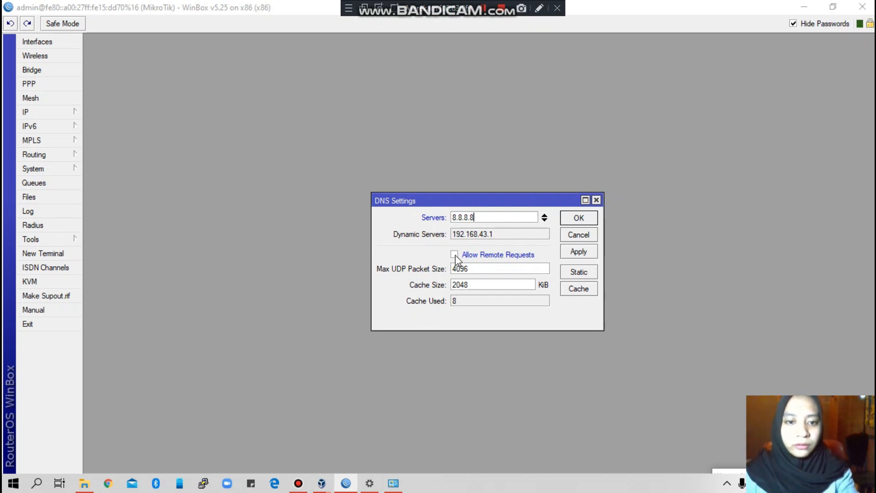
{"action": "left_click", "coordinate": [455, 256]}
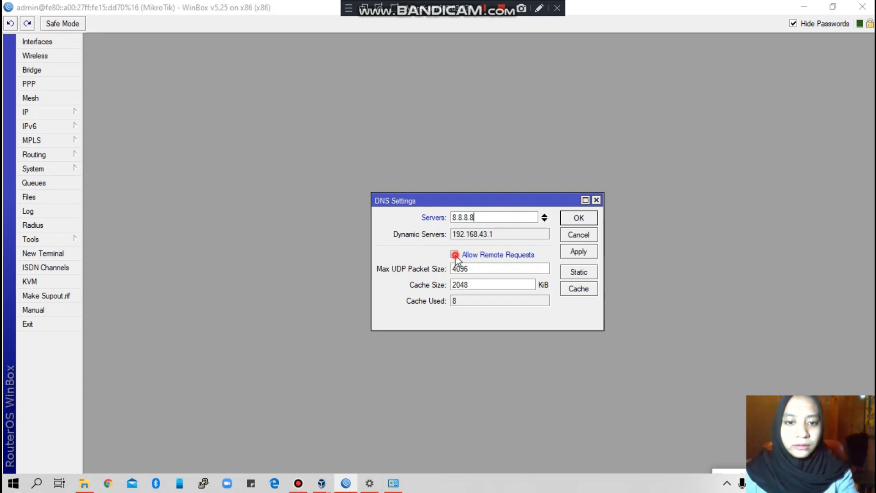
{"action": "left_click", "coordinate": [580, 254]}
{"action": "left_click", "coordinate": [577, 217]}
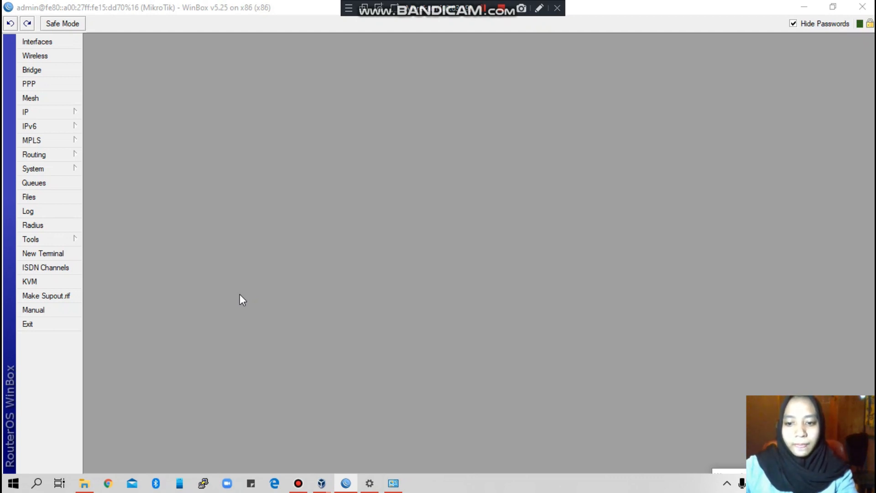
Step: Open IP > Routes to view the default 0.0.0.0/0 route via 192.168.43.1
{"action": "left_click", "coordinate": [58, 111]}
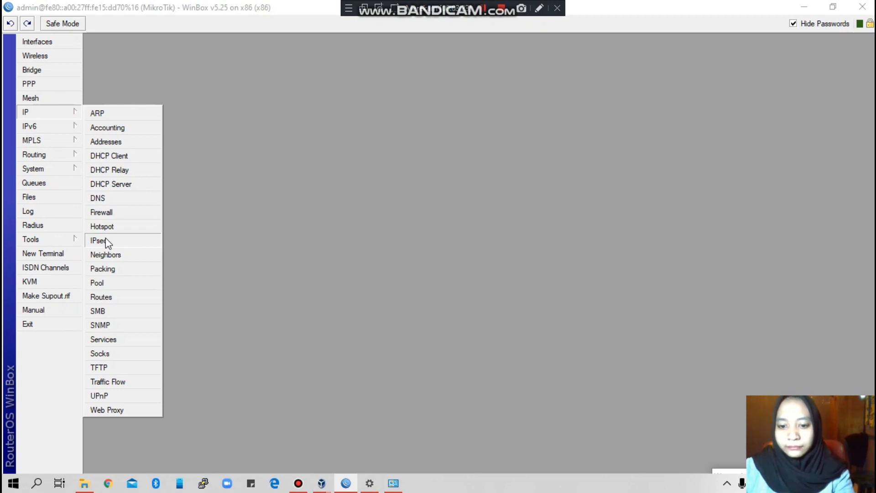
{"action": "left_click", "coordinate": [102, 297]}
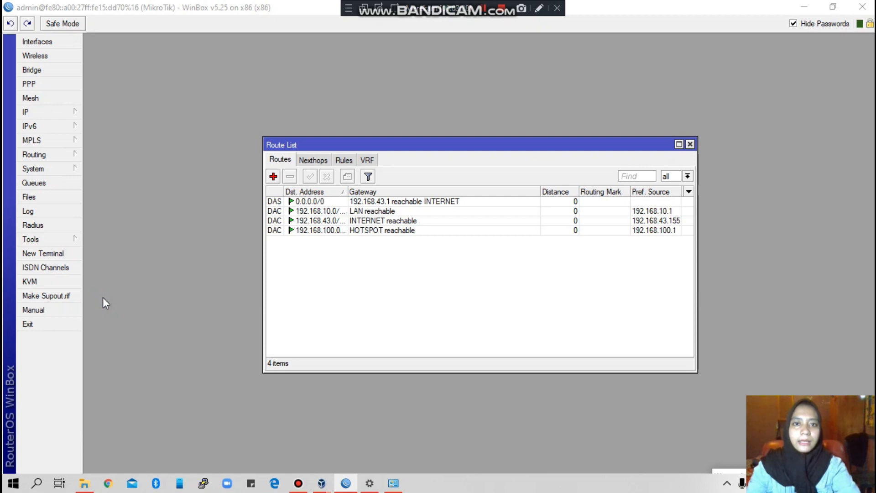
{"action": "left_click", "coordinate": [428, 274]}
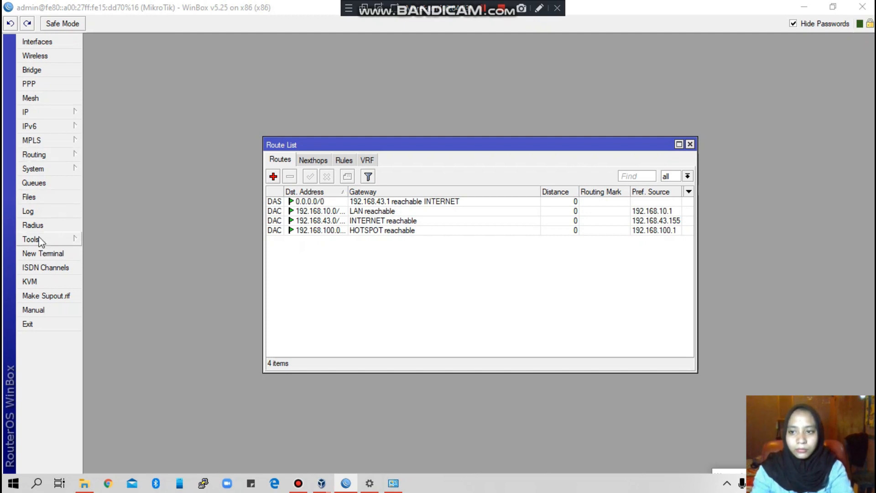
{"action": "left_click", "coordinate": [58, 240]}
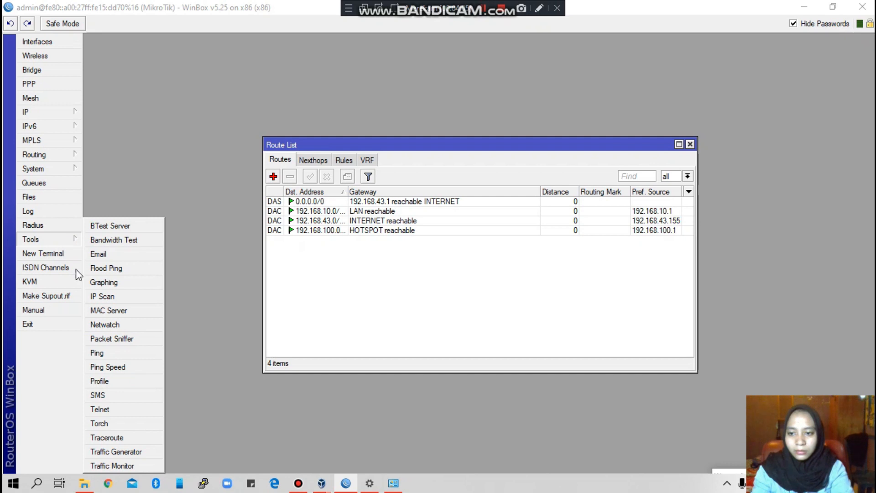
{"action": "left_click", "coordinate": [106, 354]}
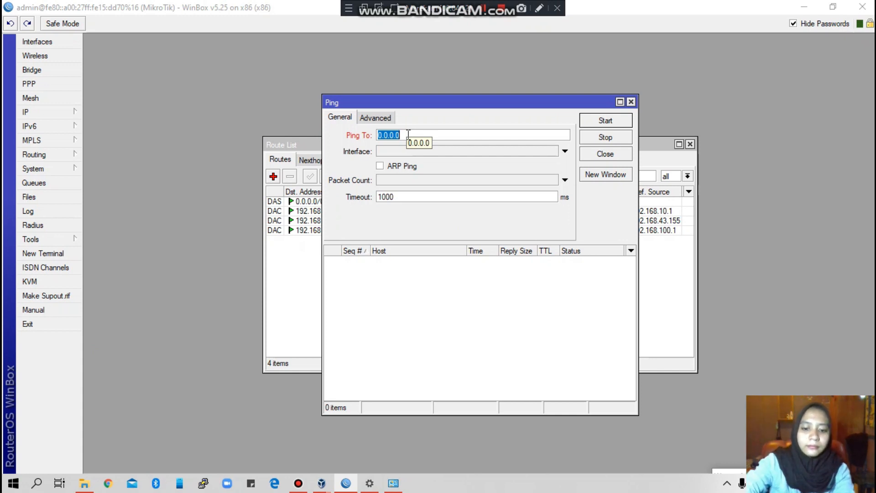
{"action": "type", "text": "8.8.8.8"}
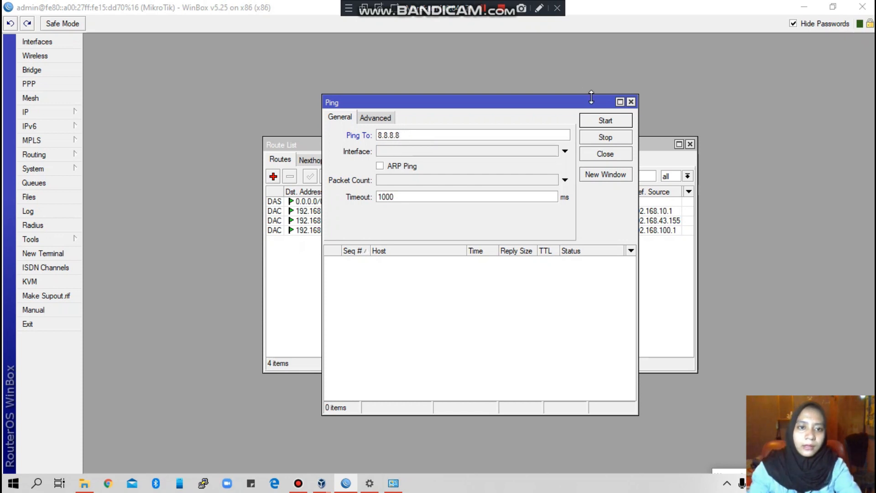
{"action": "left_click", "coordinate": [610, 119]}
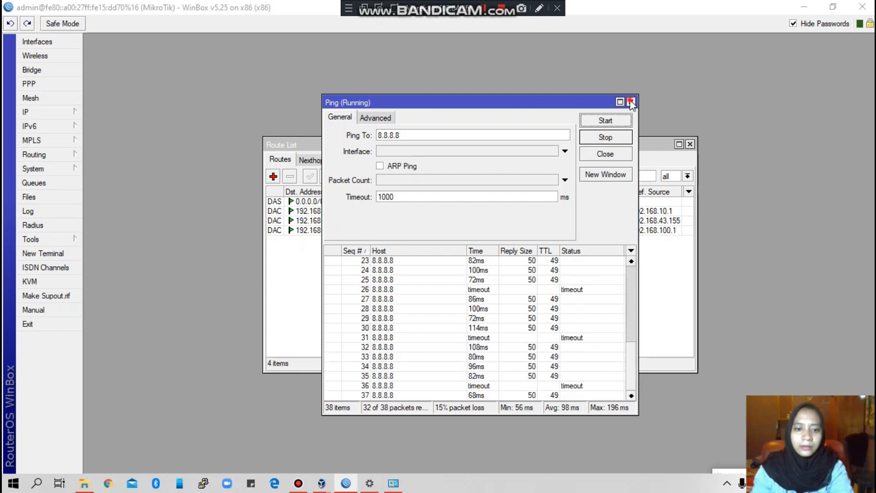
{"action": "left_click", "coordinate": [631, 101]}
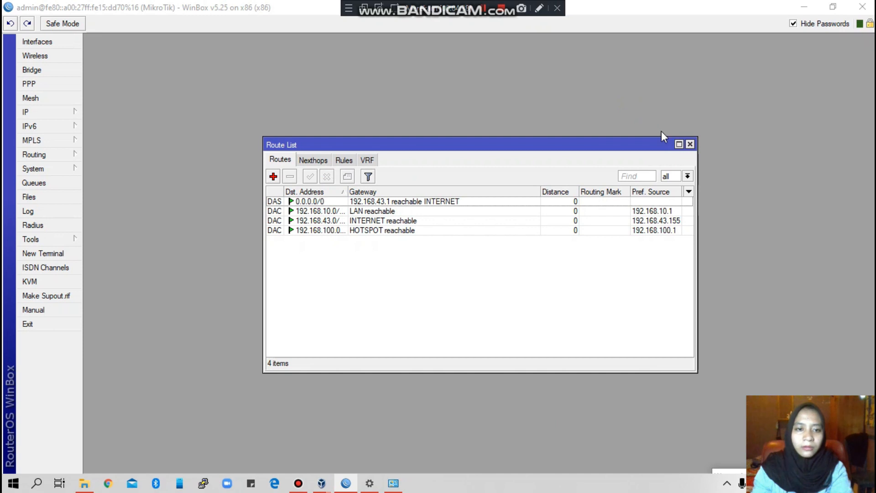
Step: Close the Route List and show the still-empty NAT rules under IP > Firewall
{"action": "left_click", "coordinate": [690, 144]}
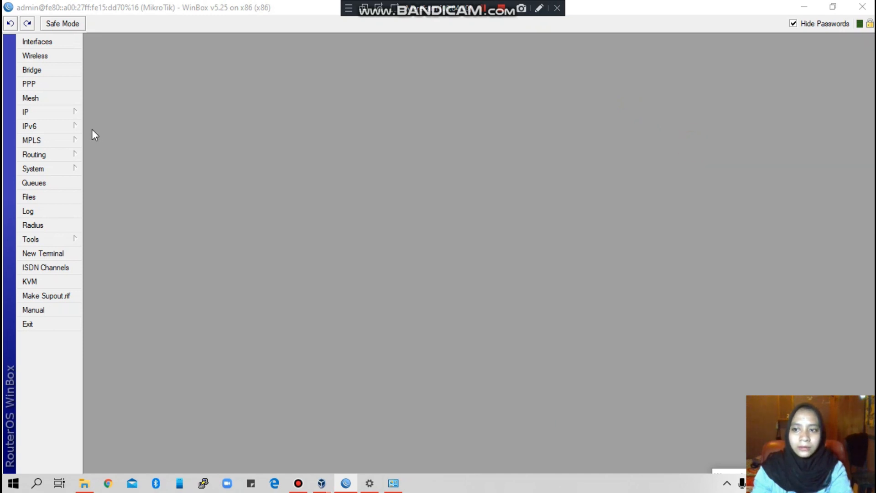
{"action": "left_click", "coordinate": [49, 115]}
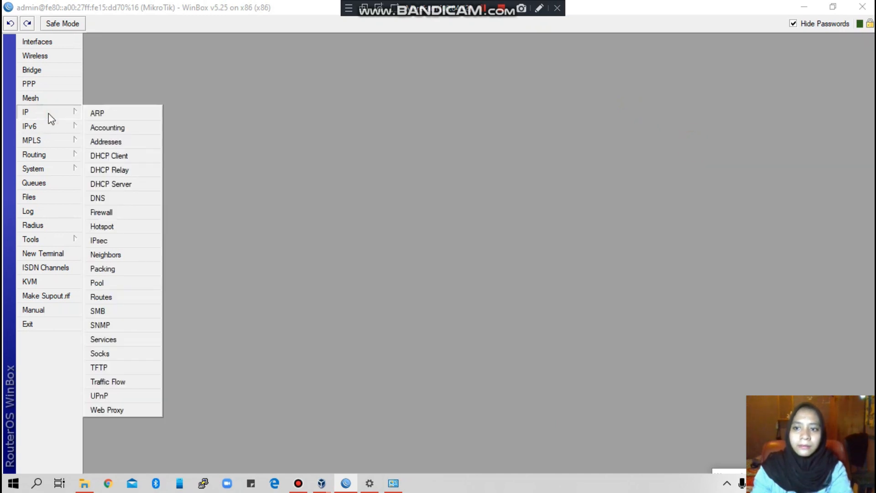
{"action": "left_click", "coordinate": [102, 212]}
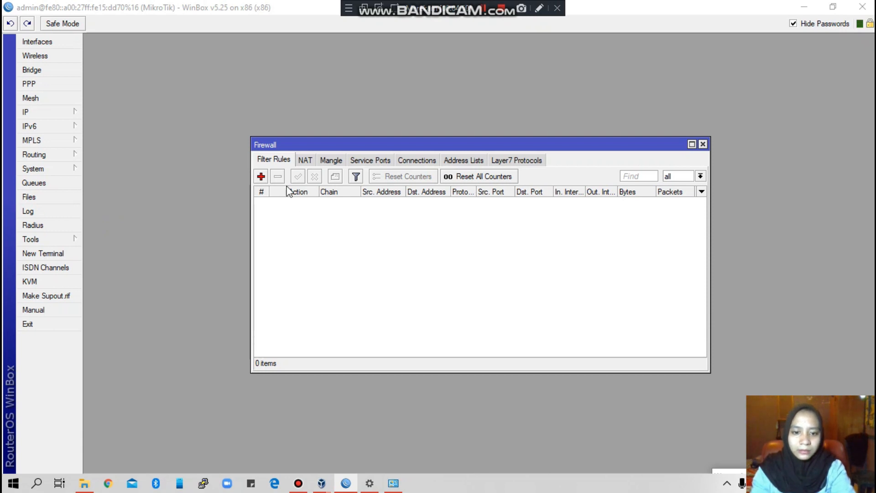
{"action": "left_click", "coordinate": [305, 160]}
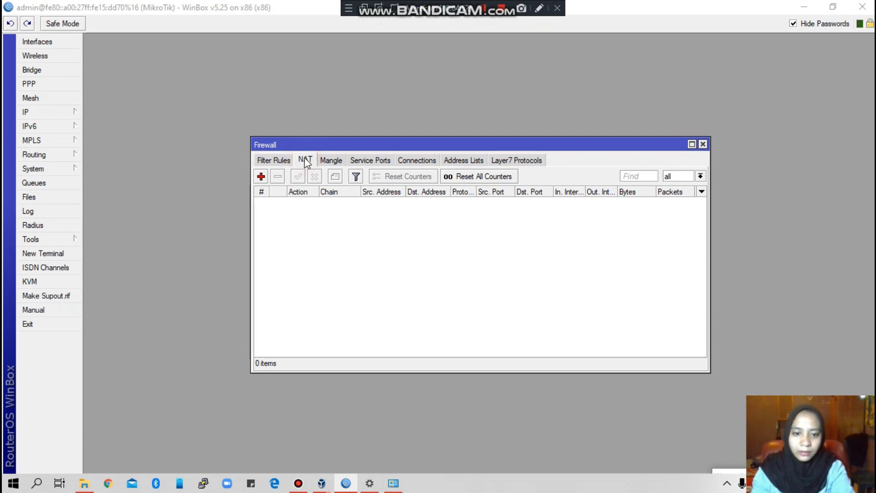
{"action": "left_click", "coordinate": [261, 177]}
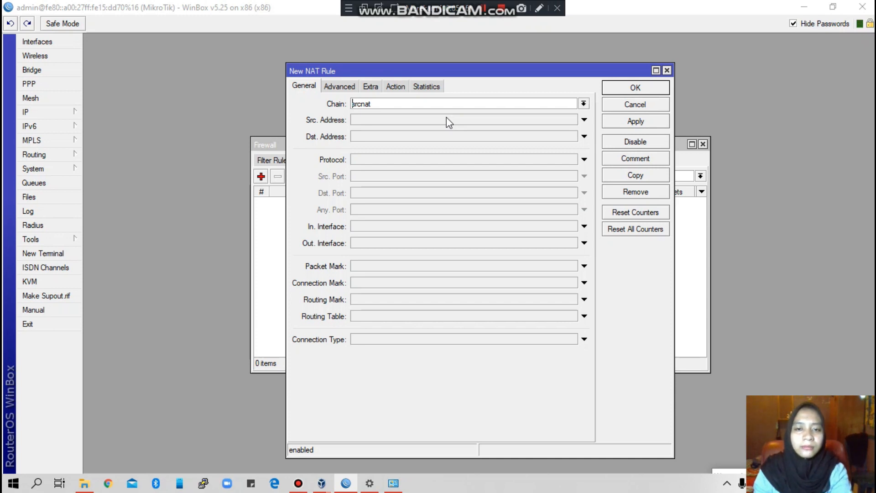
{"action": "left_click_drag", "start_coordinate": [538, 240], "coordinate": [537, 210]}
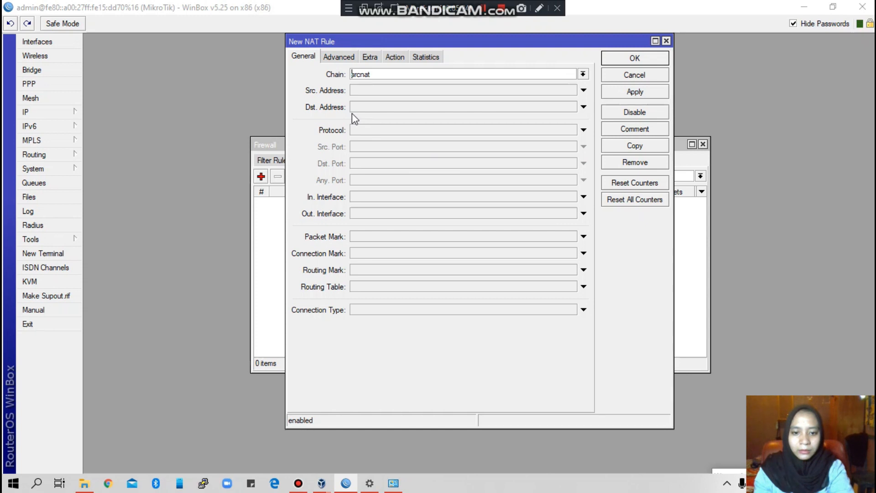
{"action": "left_click", "coordinate": [307, 61]}
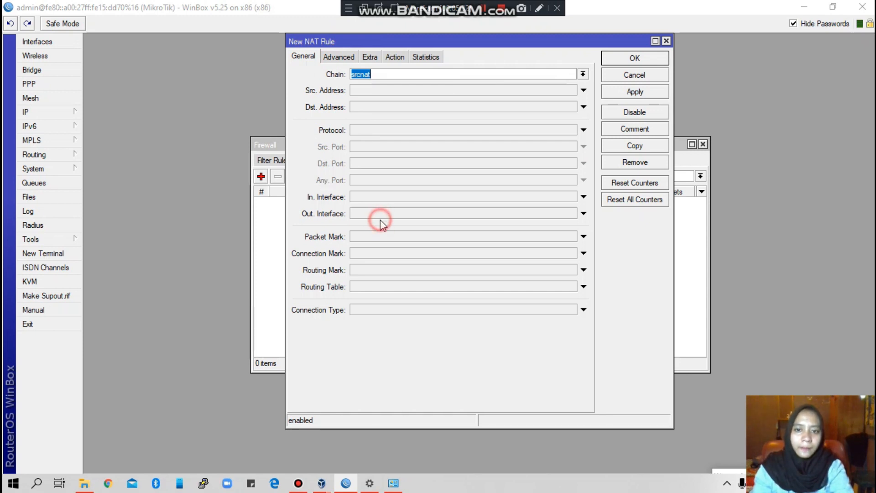
{"action": "left_click", "coordinate": [397, 211]}
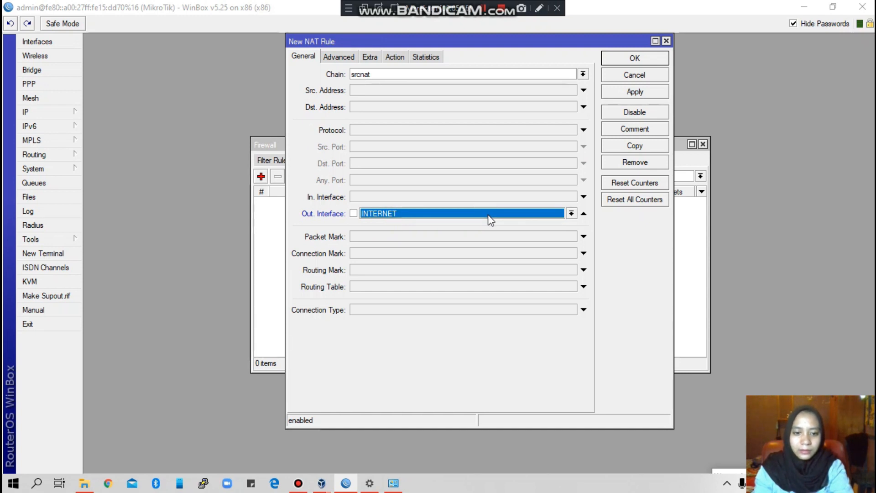
{"action": "left_click", "coordinate": [395, 57]}
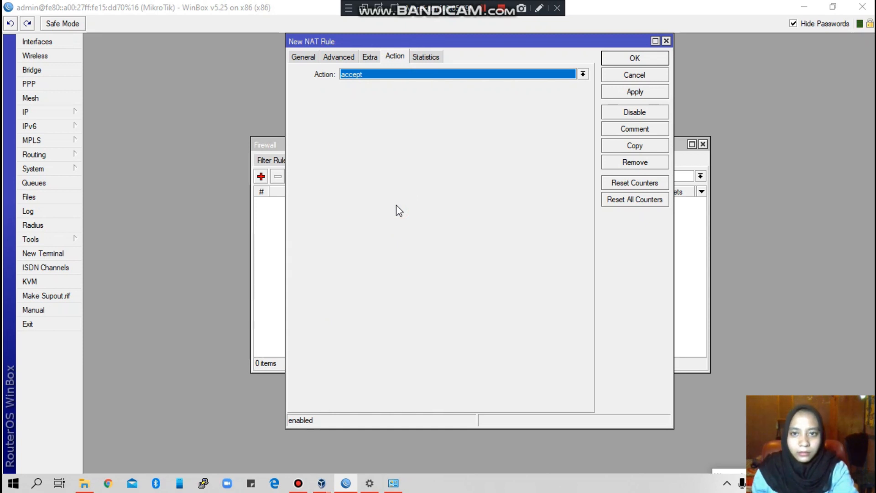
{"action": "left_click", "coordinate": [583, 74]}
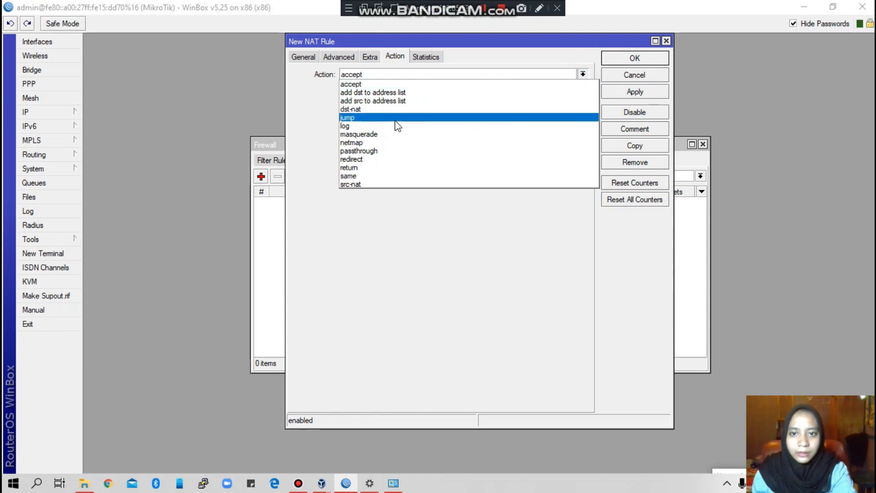
{"action": "left_click", "coordinate": [370, 134]}
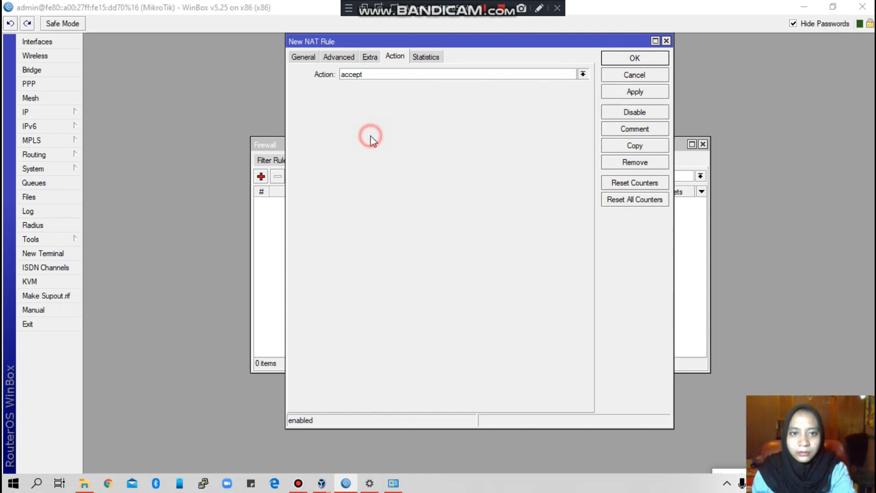
{"action": "left_click", "coordinate": [631, 94]}
{"action": "left_click", "coordinate": [637, 60]}
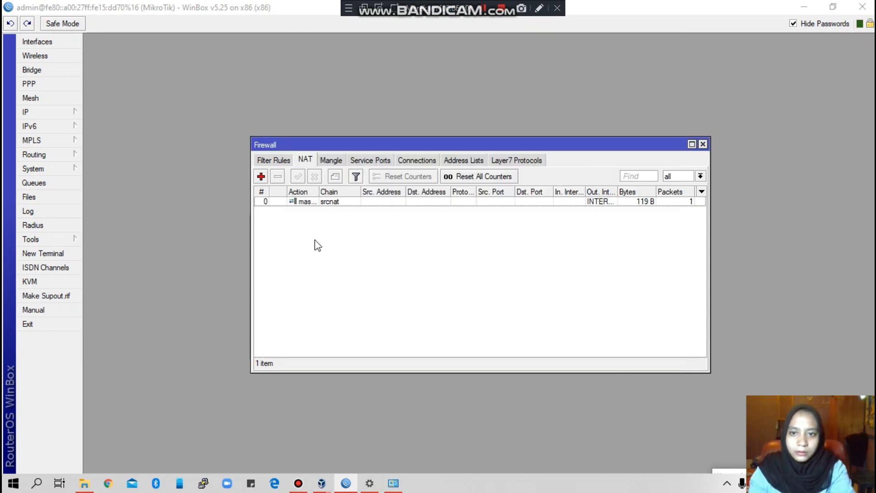
{"action": "left_click", "coordinate": [703, 145]}
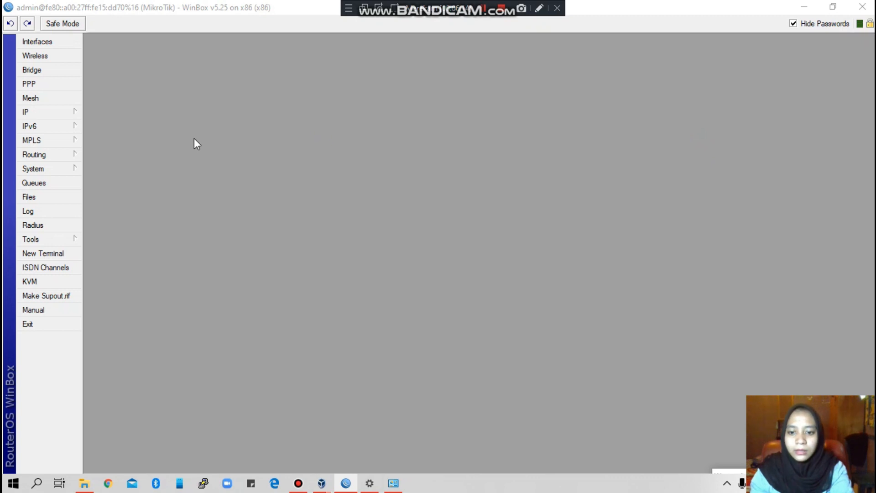
Step: Open IP > Hotspot and launch the Hotspot Setup wizard from the Servers tab
{"action": "left_click", "coordinate": [31, 114]}
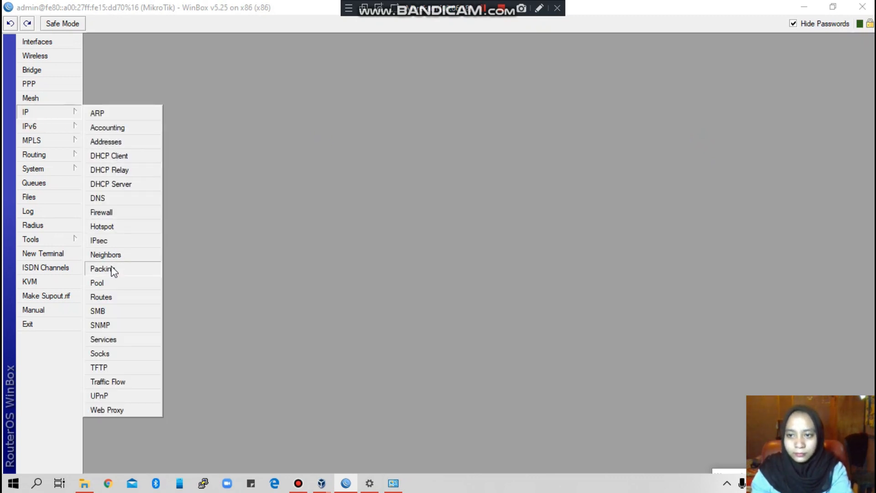
{"action": "left_click", "coordinate": [103, 226]}
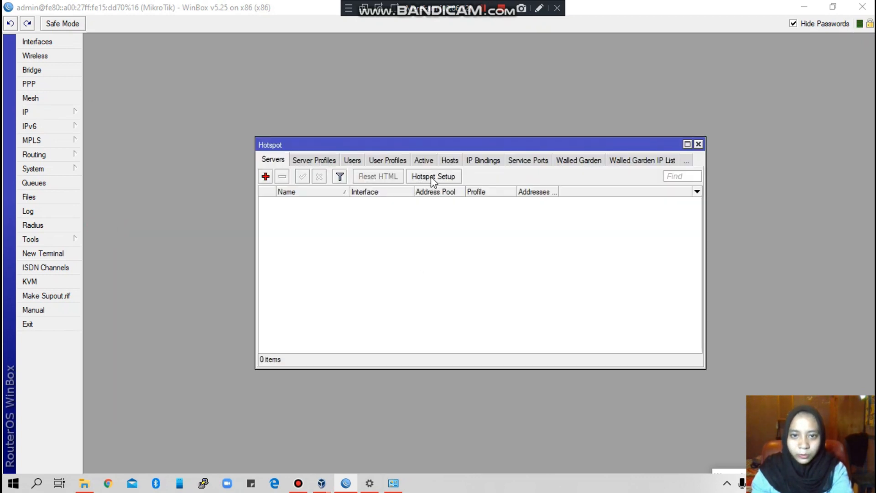
{"action": "left_click", "coordinate": [444, 177]}
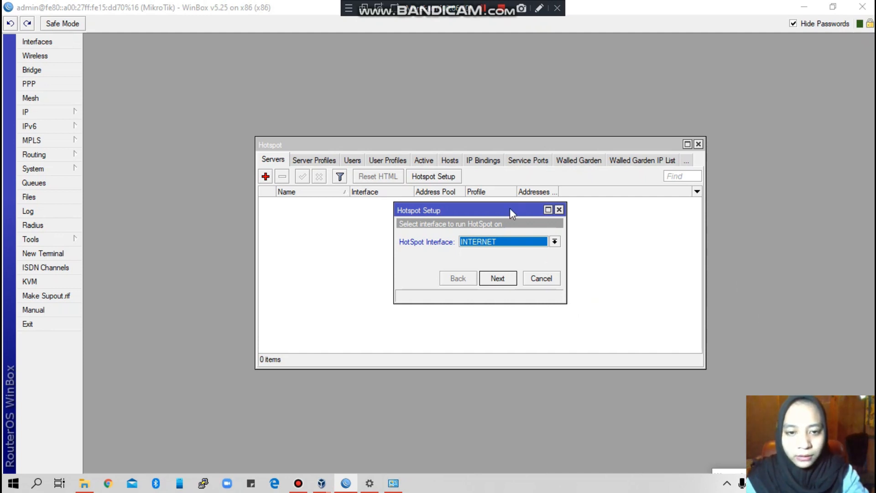
Step: Set hotspot interface HOTSPOT, accepting 192.168.100.1/26, default pool, no certificate, no SMTP and DNS 8.8.8.8
{"action": "left_click_drag", "start_coordinate": [505, 209], "coordinate": [503, 170]}
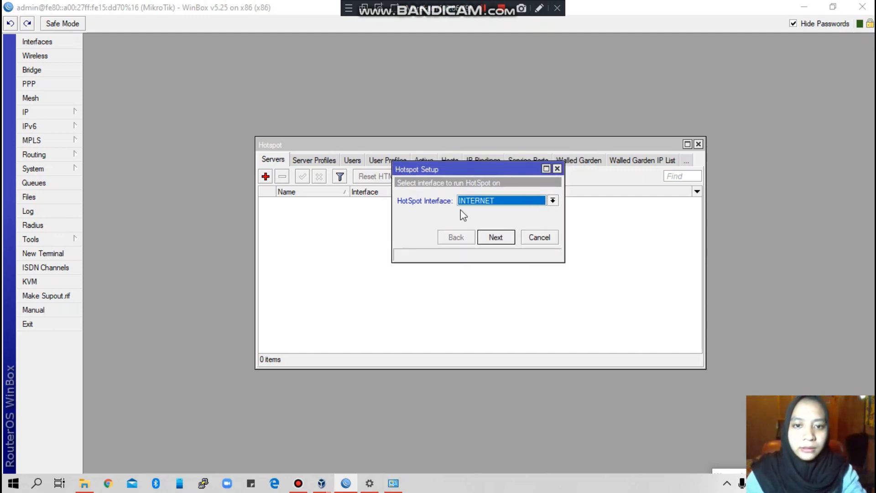
{"action": "left_click", "coordinate": [553, 201]}
{"action": "left_click", "coordinate": [487, 212]}
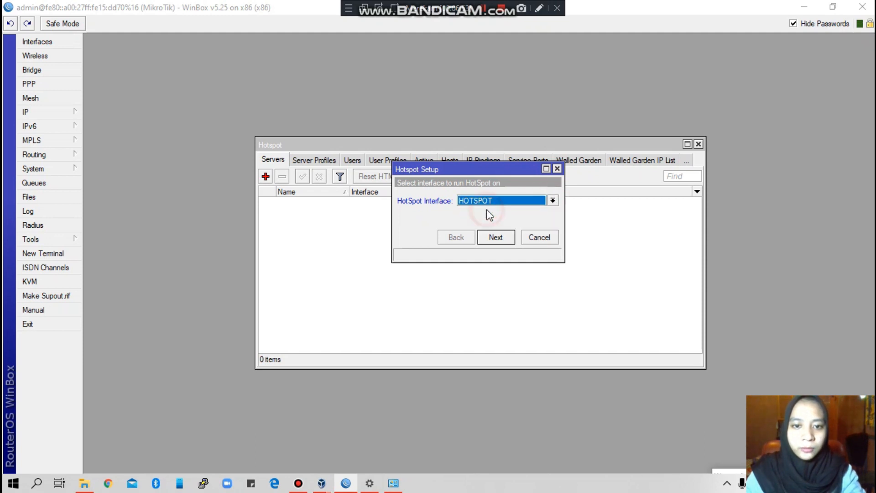
{"action": "left_click", "coordinate": [497, 243]}
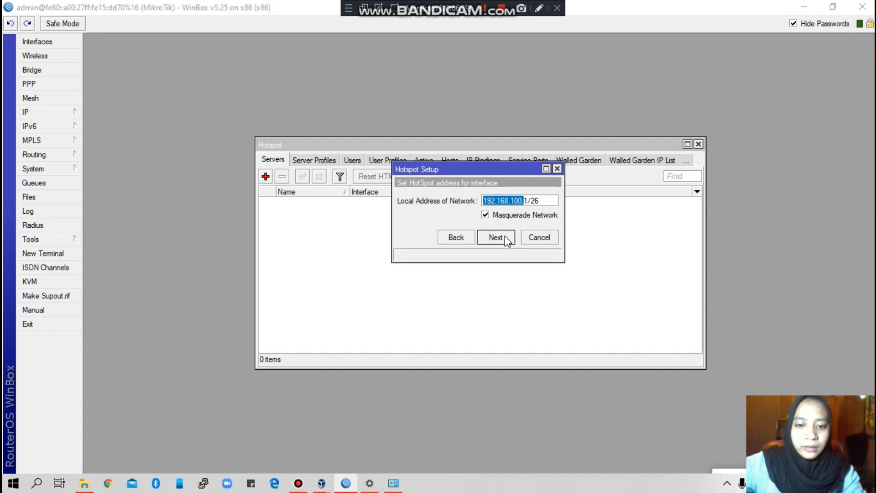
{"action": "left_click", "coordinate": [496, 237]}
{"action": "left_click", "coordinate": [497, 237]}
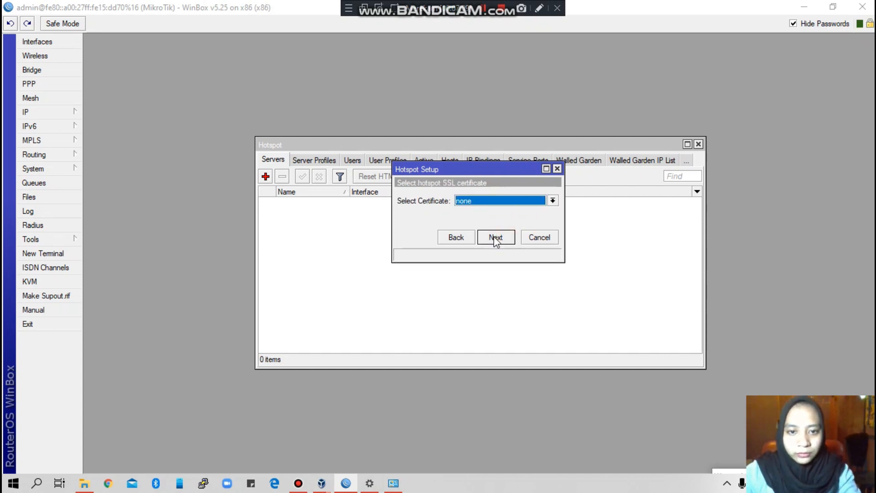
{"action": "left_click", "coordinate": [495, 237]}
{"action": "left_click", "coordinate": [497, 239]}
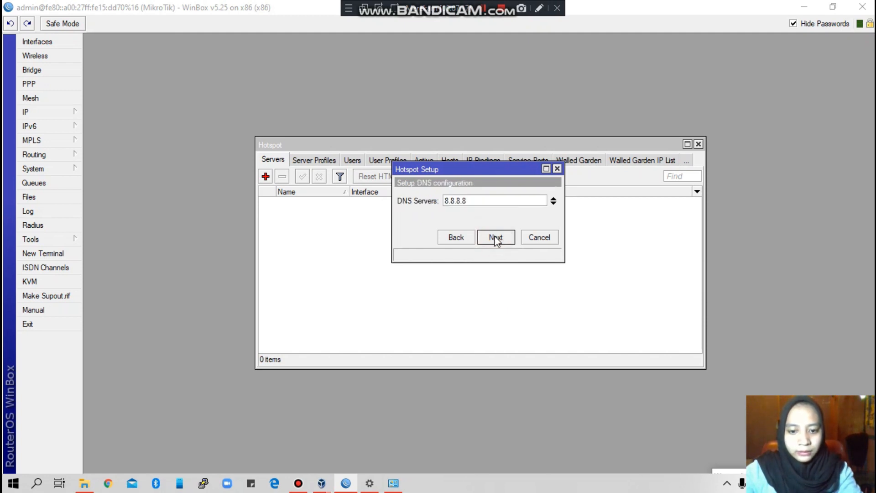
{"action": "left_click", "coordinate": [496, 237]}
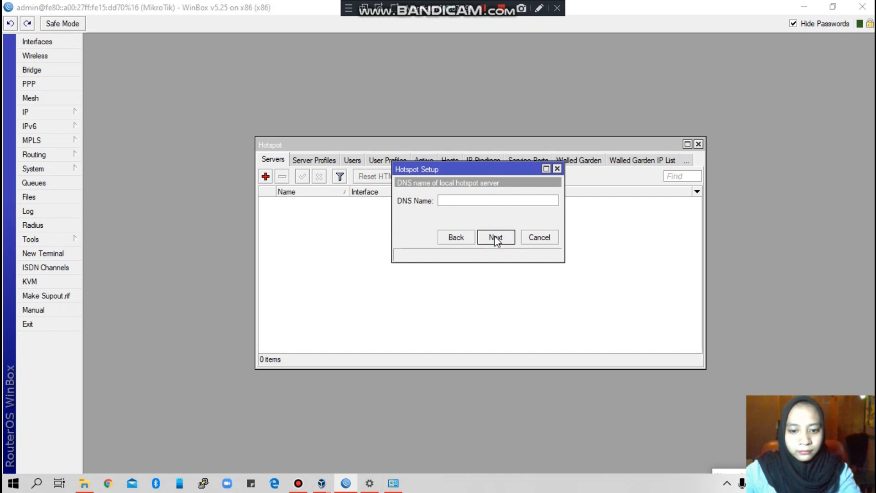
Step: Enter the hotspot's local DNS name, a .co.id domain, and continue
{"action": "left_click", "coordinate": [445, 199]}
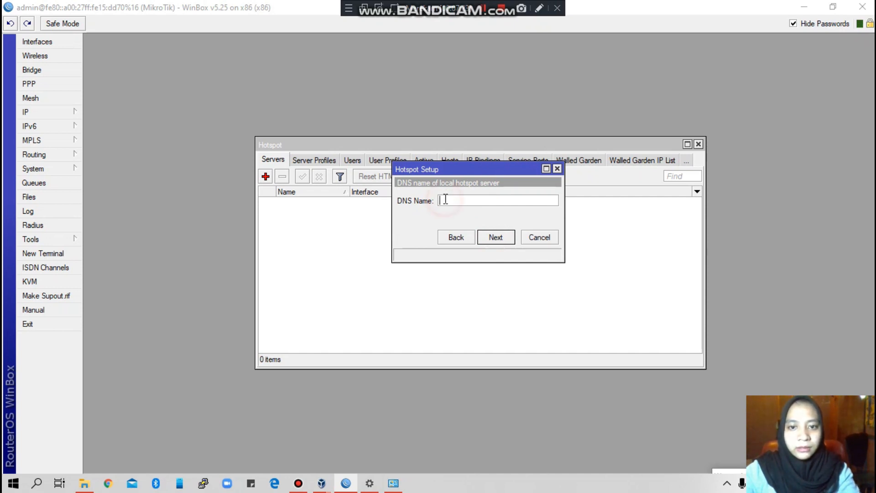
{"action": "left_click", "coordinate": [445, 199]}
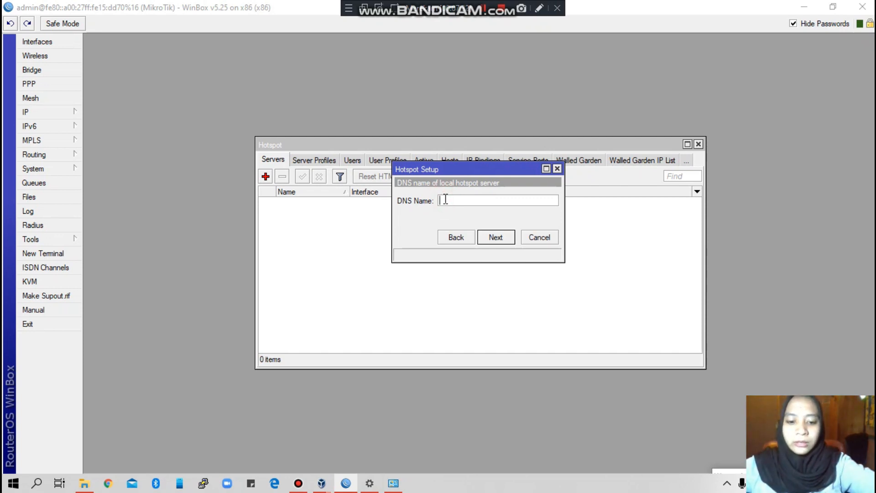
{"action": "type", "text": "irawati"}
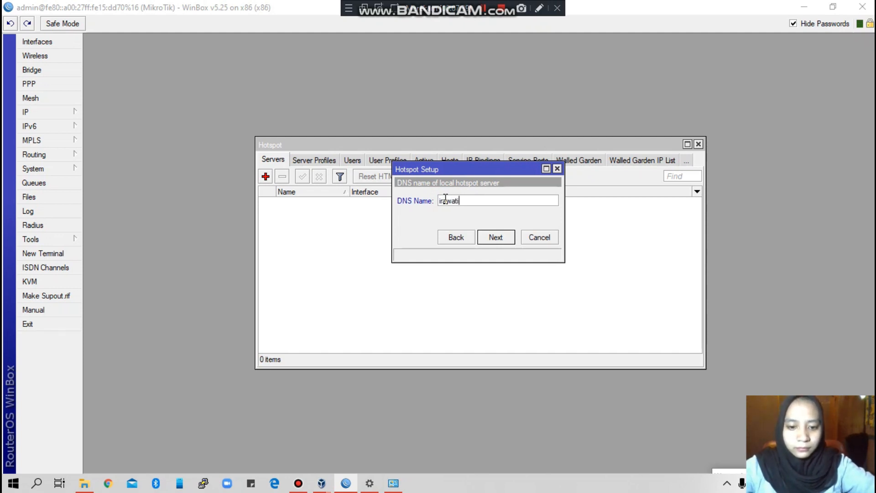
{"action": "type", "text": "haddamo."}
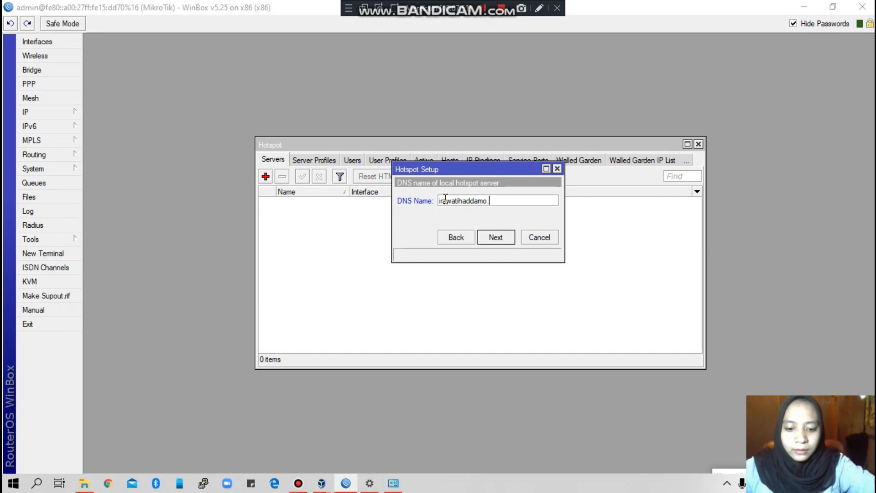
{"action": "type", "text": "co.id"}
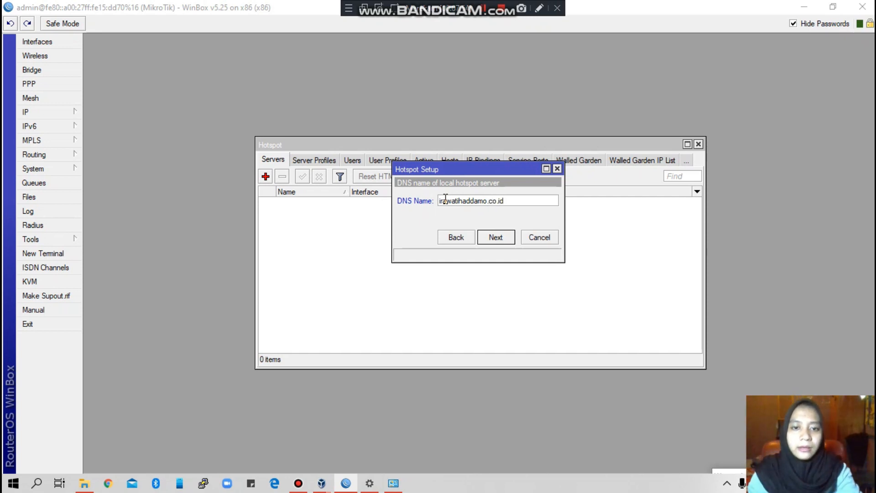
{"action": "left_click", "coordinate": [493, 238]}
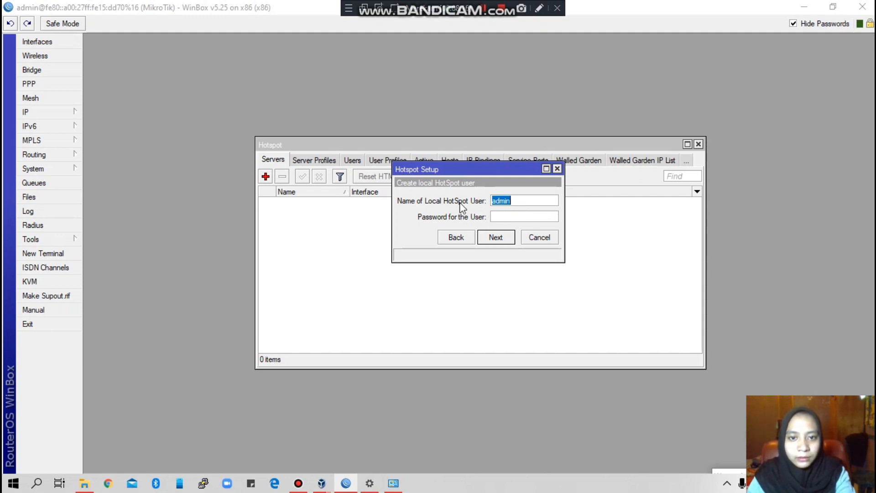
Step: Give the hotspot admin user a password and complete the setup
{"action": "left_click", "coordinate": [498, 217]}
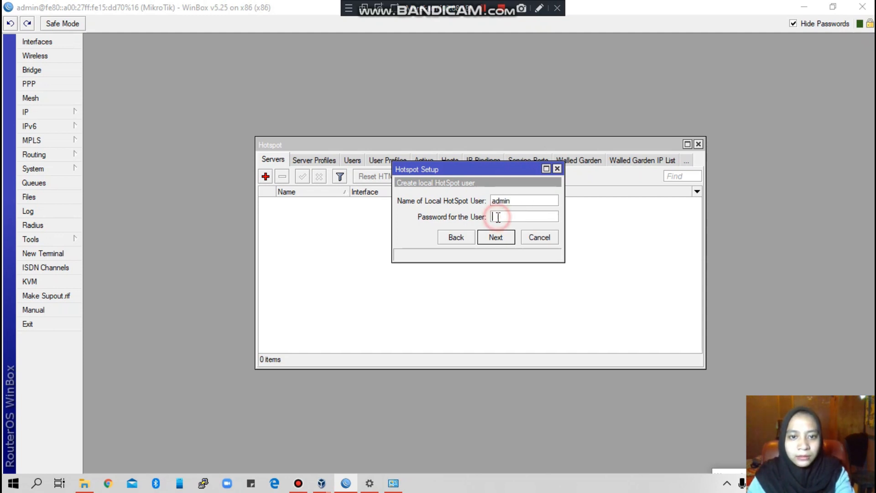
{"action": "type", "text": "1"}
{"action": "left_click", "coordinate": [497, 237]}
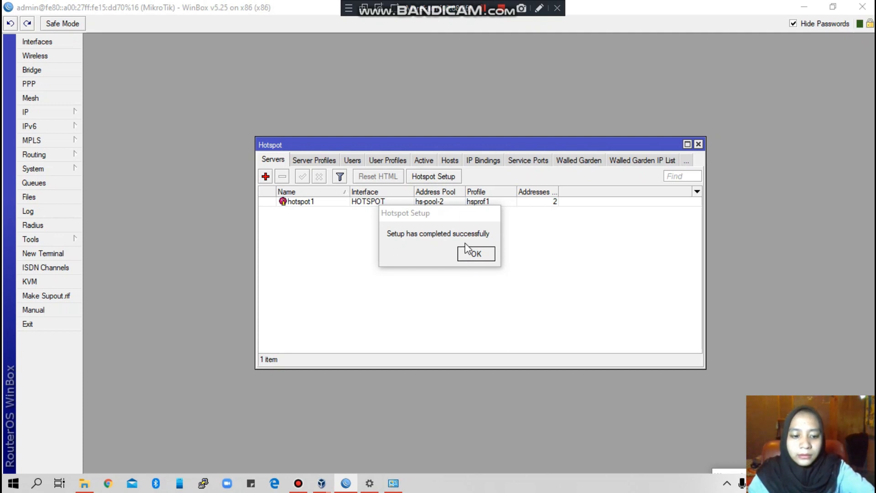
Step: Acknowledge the 'Setup has completed successfully' message, leaving hotspot1 on HOTSPOT
{"action": "left_click", "coordinate": [486, 258]}
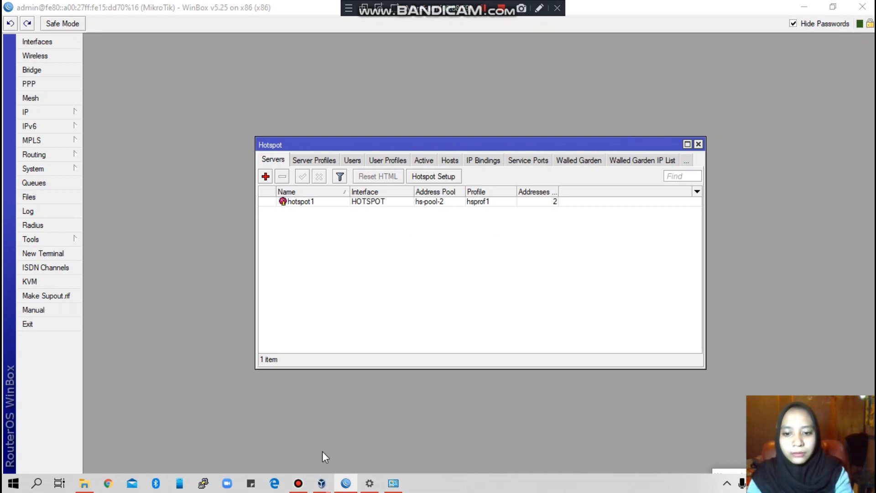
Step: Bring up VirtualBox Manager and start the xp virtual machine
{"action": "mouse_move", "coordinate": [325, 483]}
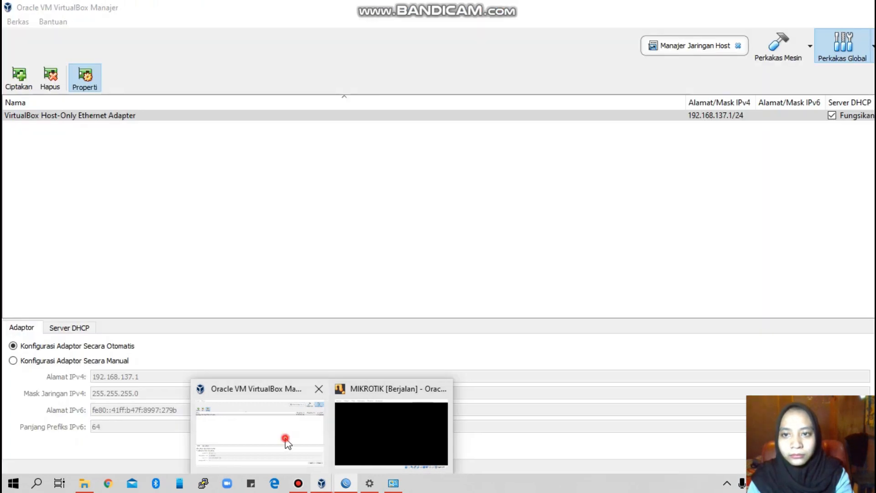
{"action": "left_click", "coordinate": [285, 438]}
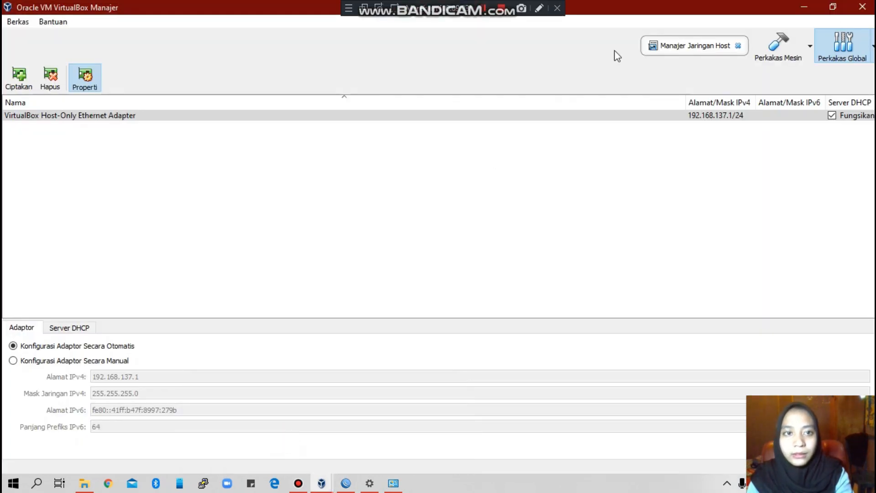
{"action": "left_click", "coordinate": [768, 60]}
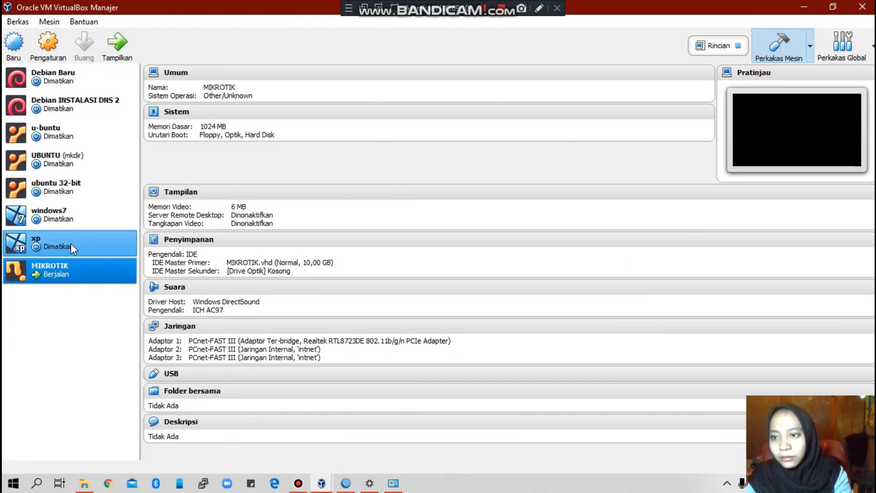
{"action": "left_click", "coordinate": [46, 247]}
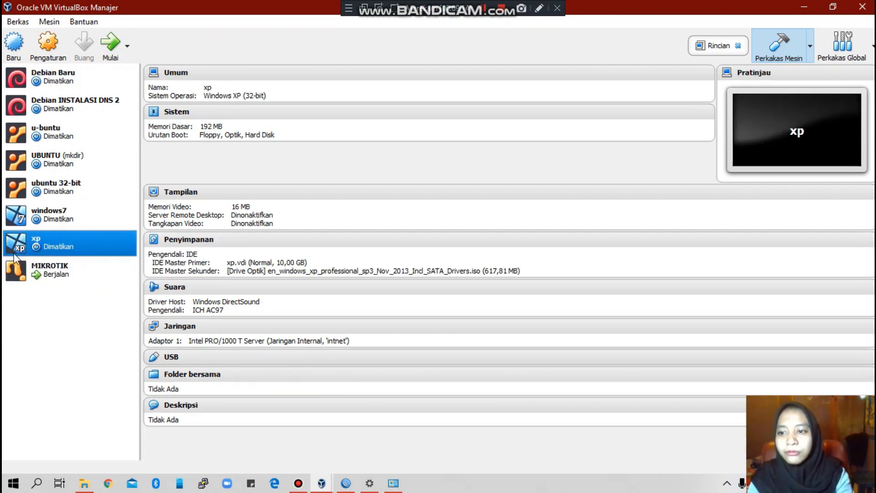
{"action": "left_click", "coordinate": [113, 54]}
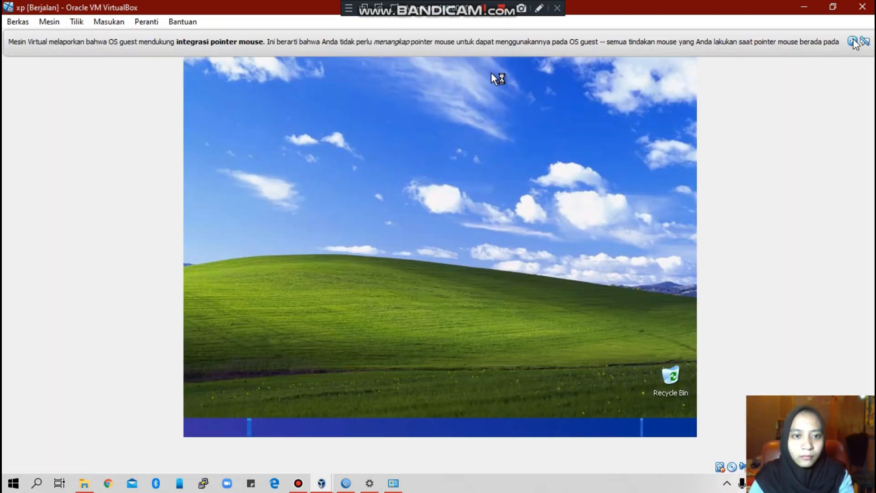
Step: Launch Internet Explorer on the XP client, confirm no page loads, then minimize back to WinBox
{"action": "left_click", "coordinate": [852, 41]}
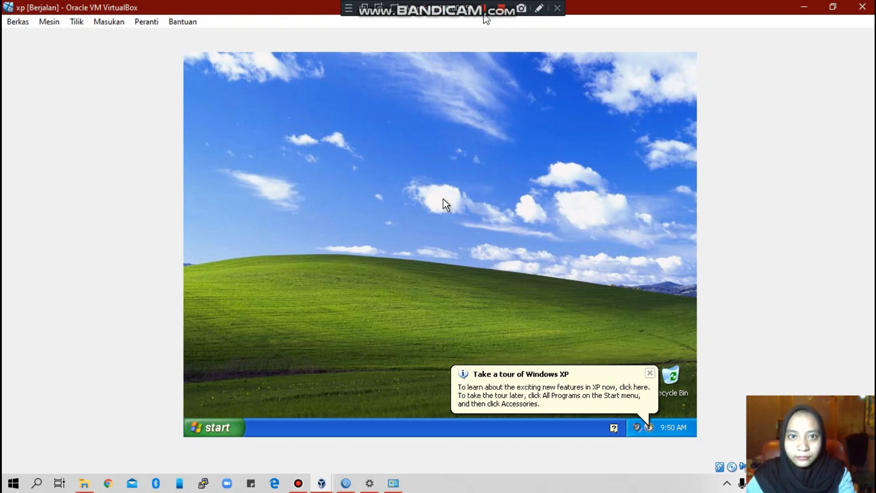
{"action": "left_click", "coordinate": [208, 429]}
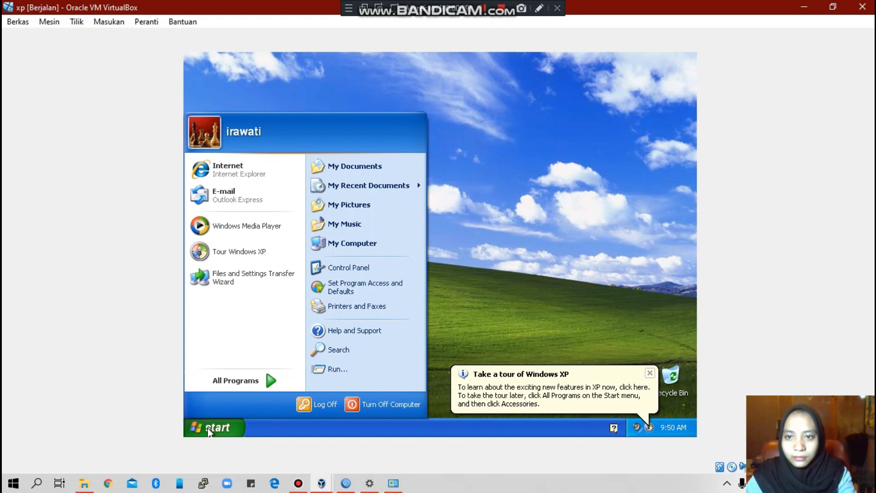
{"action": "left_click", "coordinate": [221, 171]}
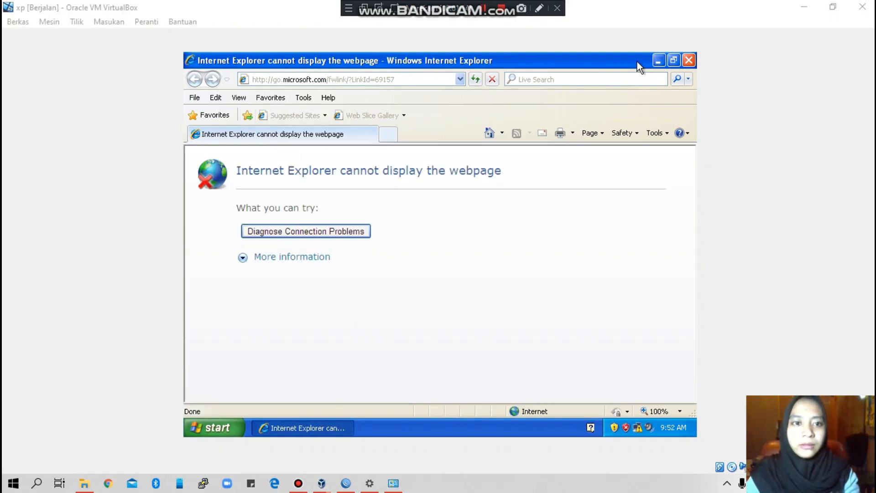
{"action": "left_click", "coordinate": [659, 60]}
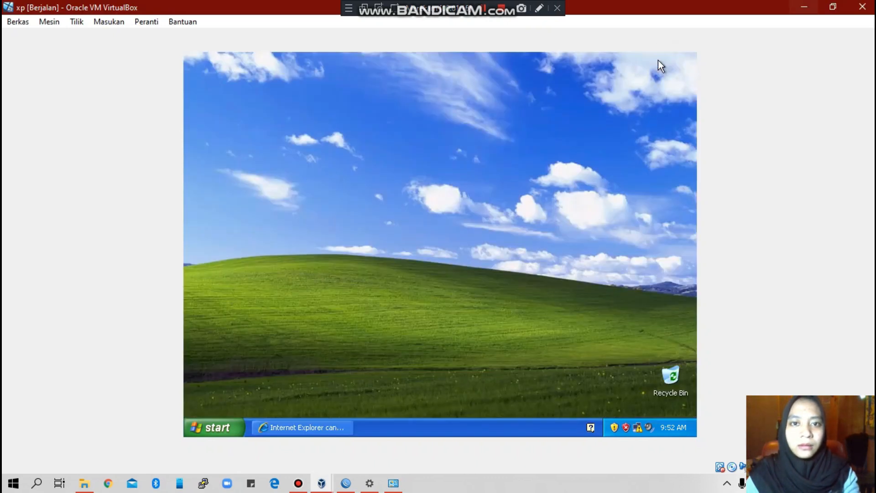
{"action": "left_click", "coordinate": [805, 7]}
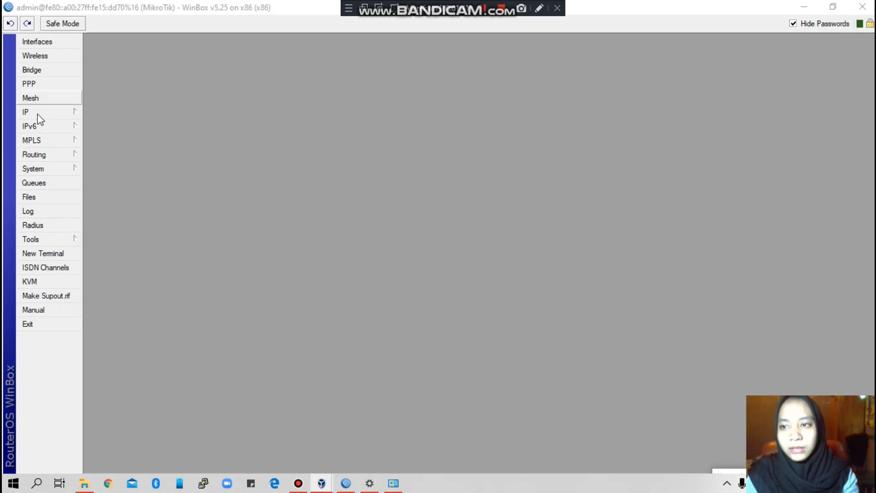
Step: Open IP > Hotspot and show the User Profiles tab with only the default profile
{"action": "left_click", "coordinate": [37, 112]}
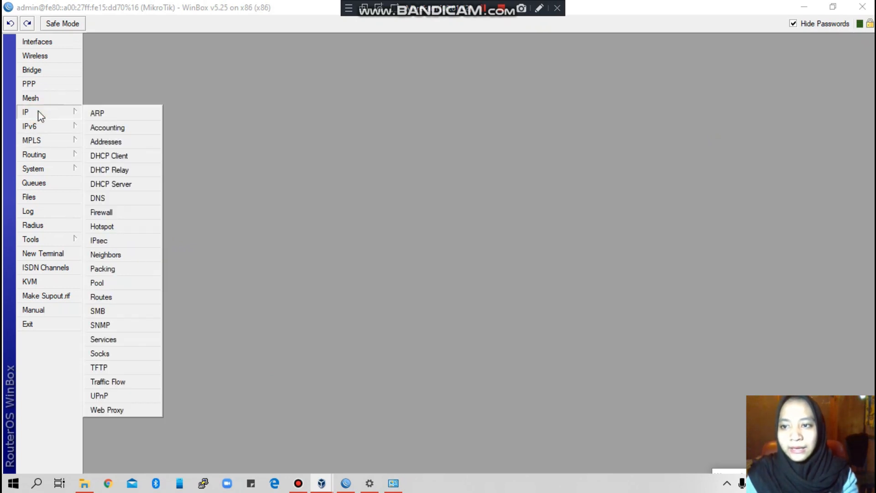
{"action": "left_click", "coordinate": [114, 227]}
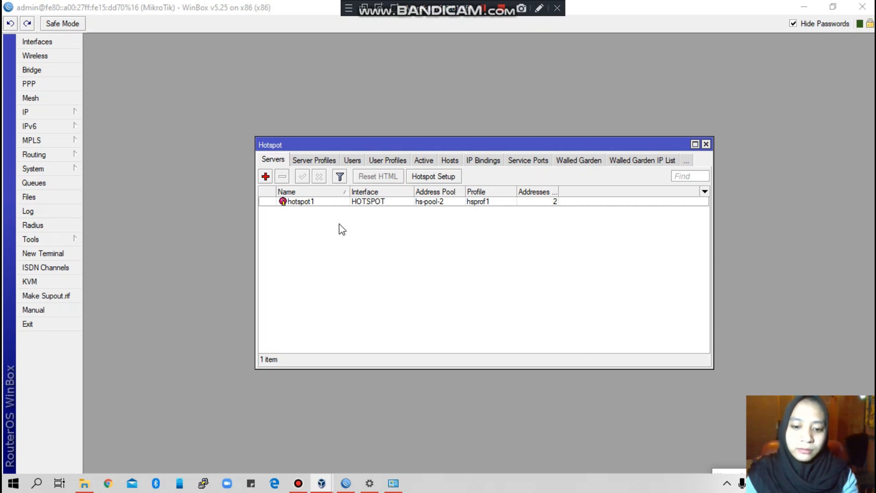
{"action": "left_click", "coordinate": [384, 163]}
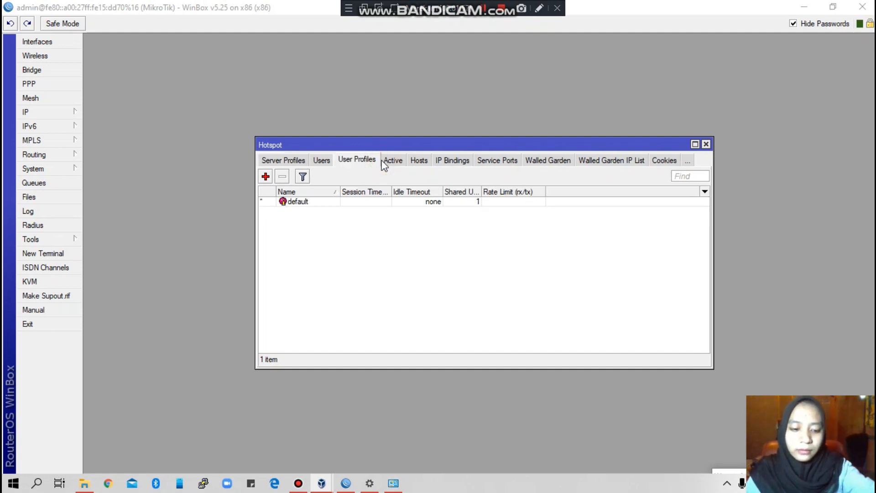
Step: Create hotspot profile 'USER 1' with rate limit 512K/1M and Transparent Proxy unchecked
{"action": "left_click", "coordinate": [266, 176]}
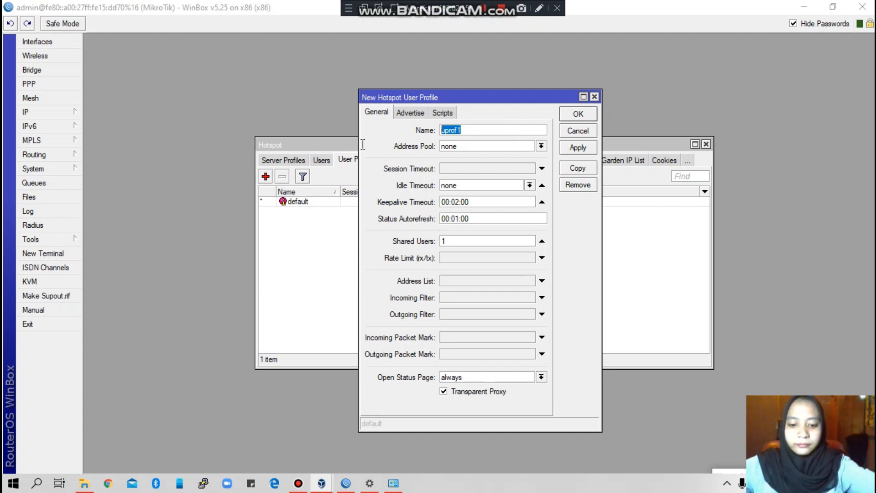
{"action": "type", "text": "USER"}
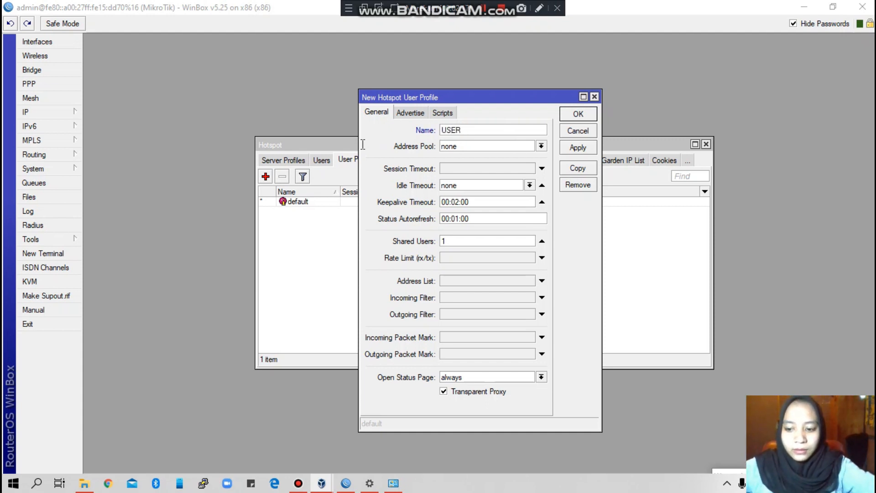
{"action": "type", "text": " 1"}
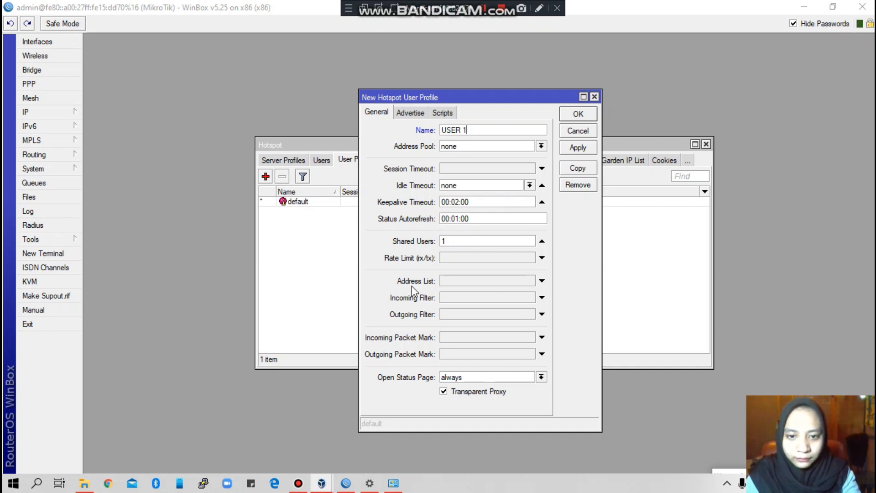
{"action": "left_click", "coordinate": [464, 257]}
{"action": "type", "text": "5"}
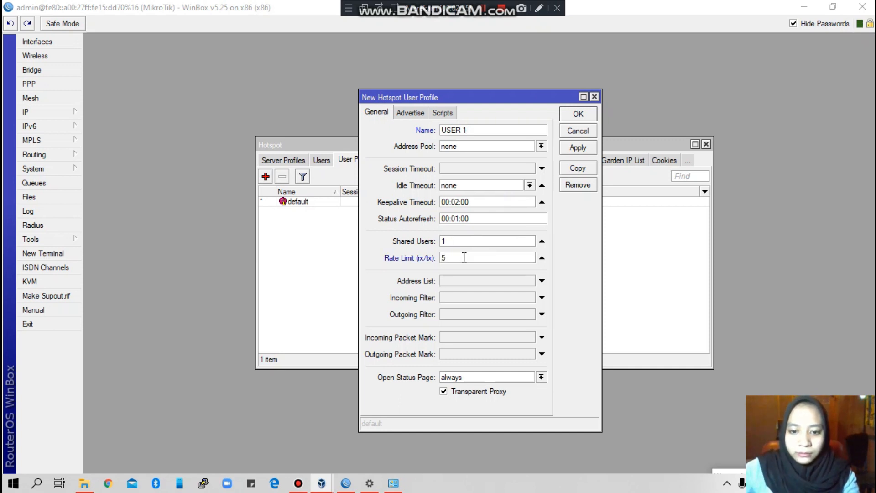
{"action": "type", "text": "12K/1M"}
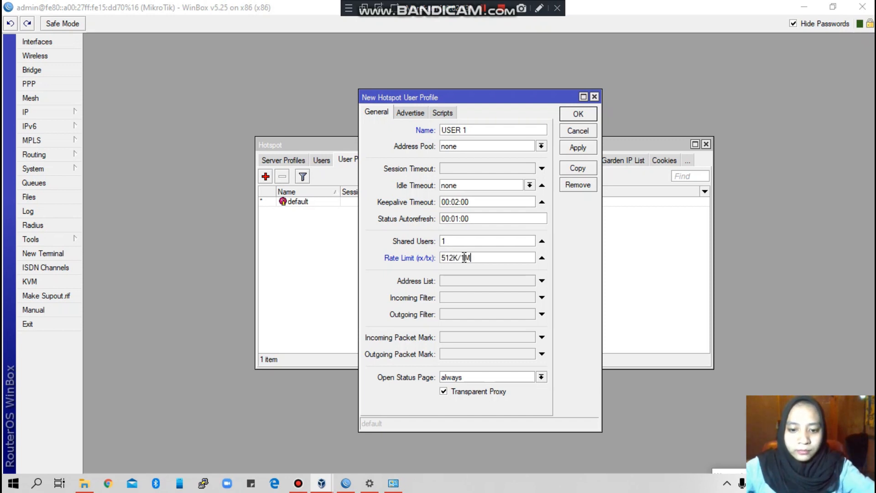
{"action": "left_click", "coordinate": [444, 394]}
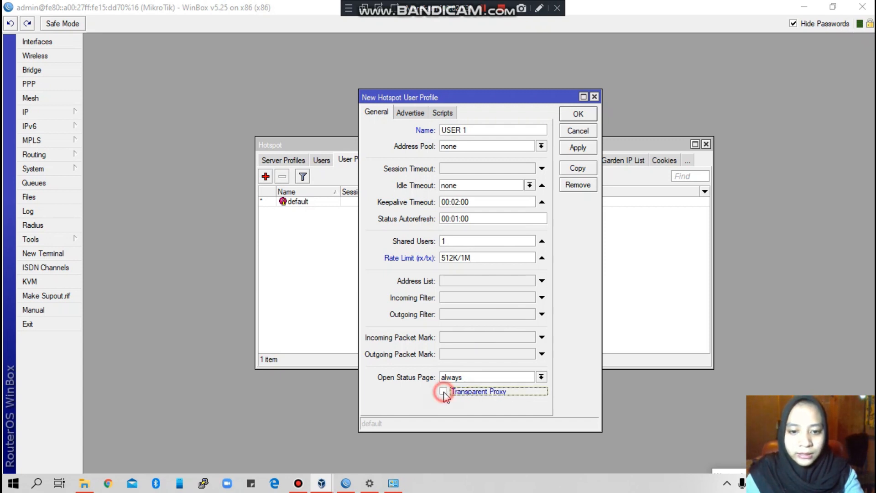
{"action": "left_click", "coordinate": [571, 147]}
{"action": "left_click", "coordinate": [578, 113]}
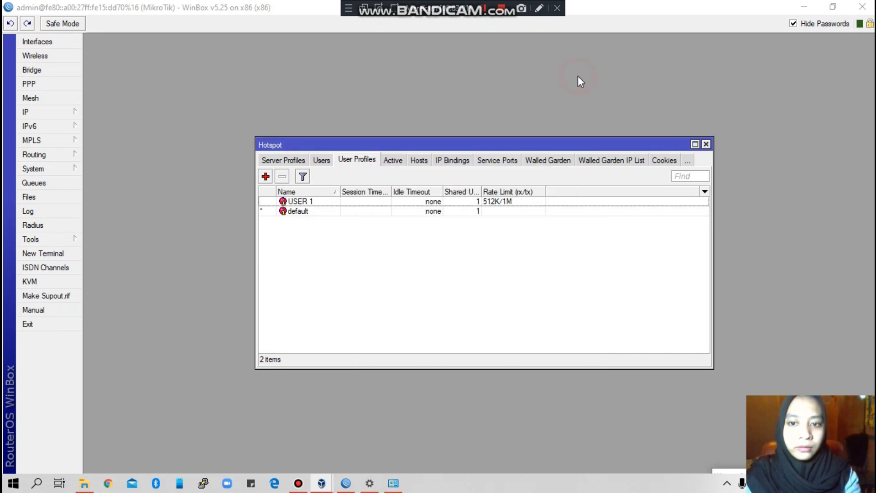
Step: Create hotspot profile 'USER 2' with rate limit 512K/2M and Transparent Proxy unchecked
{"action": "left_click", "coordinate": [266, 177]}
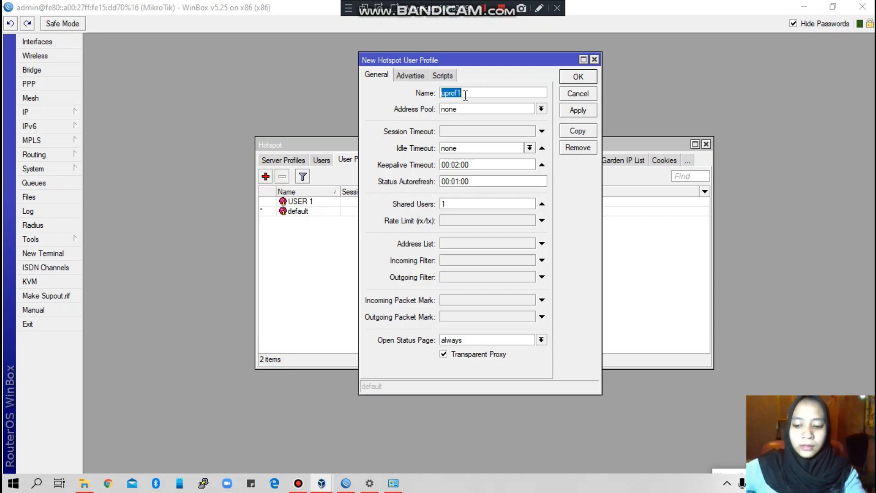
{"action": "type", "text": "USER"}
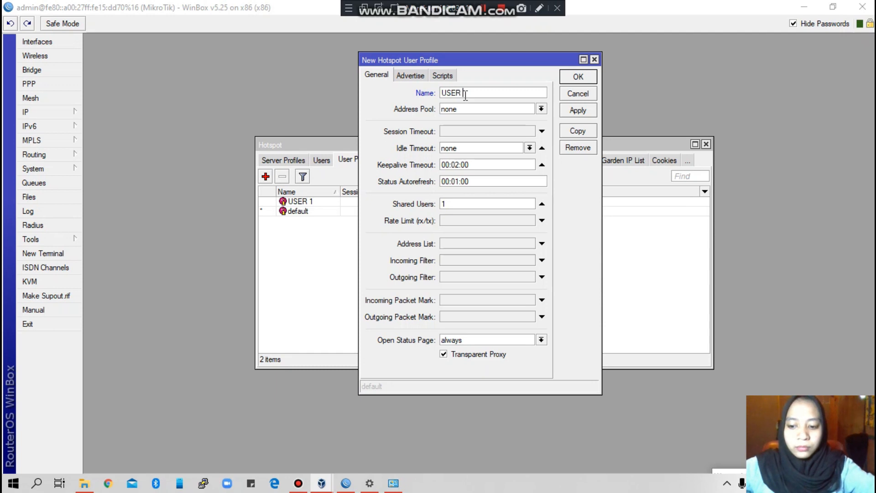
{"action": "type", "text": " 2"}
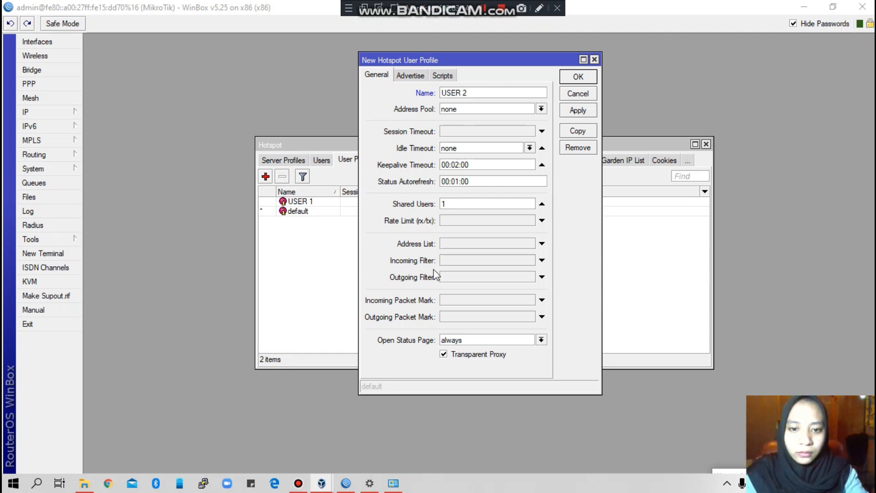
{"action": "left_click", "coordinate": [455, 222]}
{"action": "type", "text": "512K/2M"}
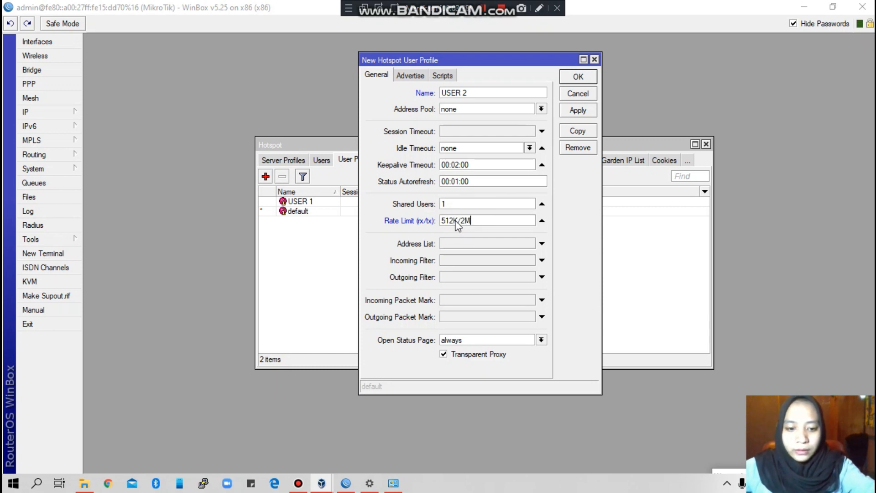
{"action": "left_click", "coordinate": [446, 358]}
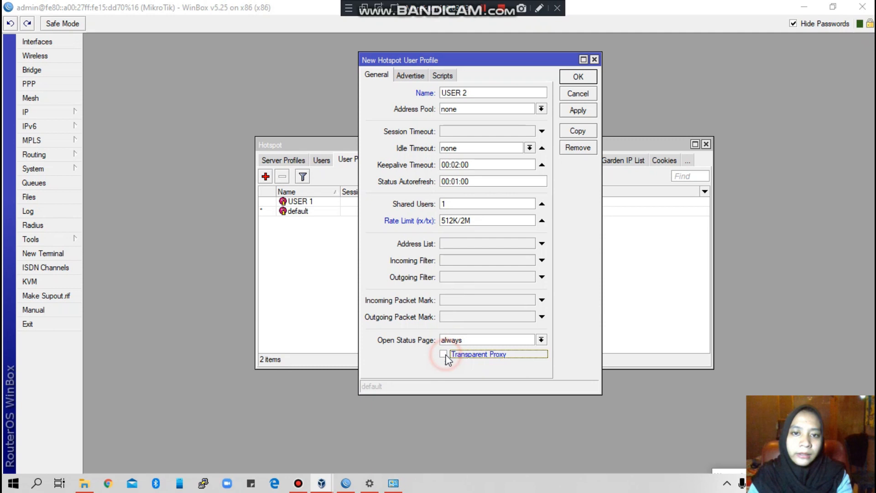
{"action": "left_click", "coordinate": [572, 114]}
{"action": "left_click", "coordinate": [577, 78]}
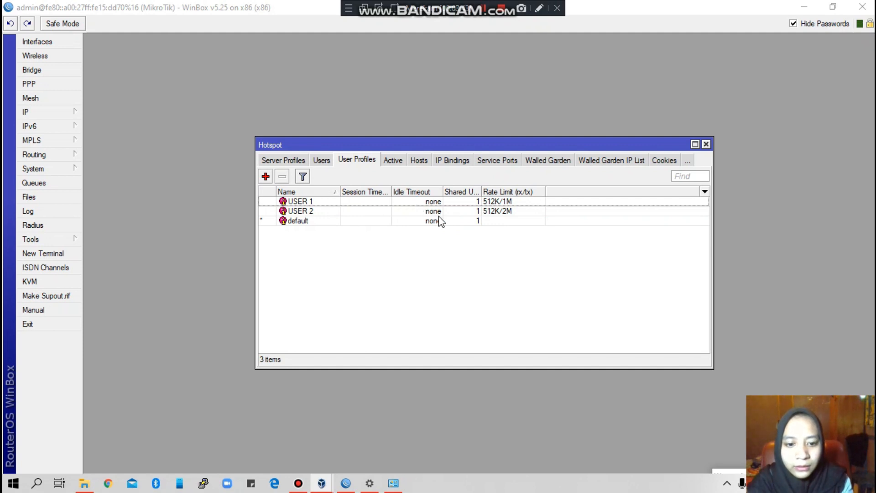
Step: Add a new hotspot user named USER 1 with a password
{"action": "left_click", "coordinate": [322, 159]}
{"action": "left_click", "coordinate": [266, 177]}
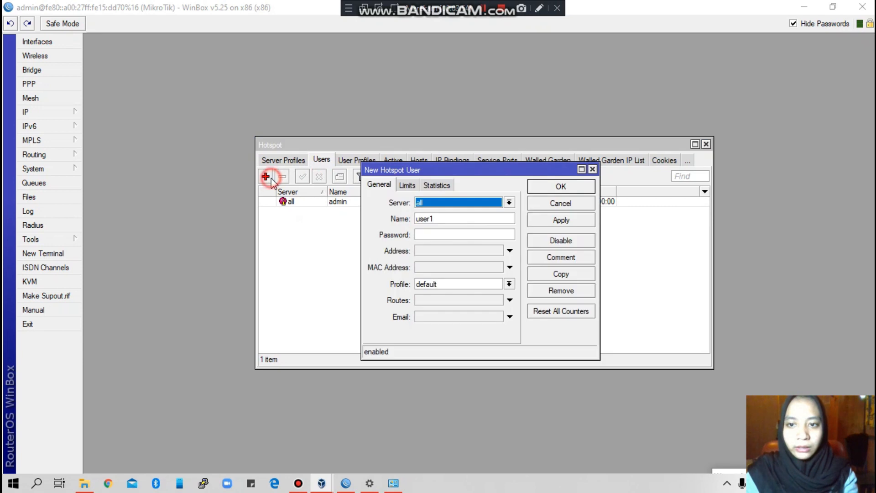
{"action": "left_click", "coordinate": [444, 218]}
{"action": "double_click", "coordinate": [444, 218]}
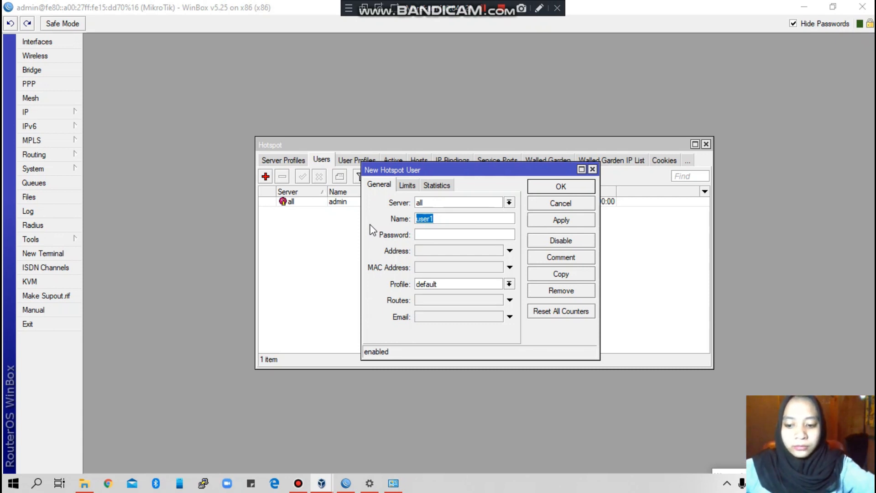
{"action": "type", "text": "USER"}
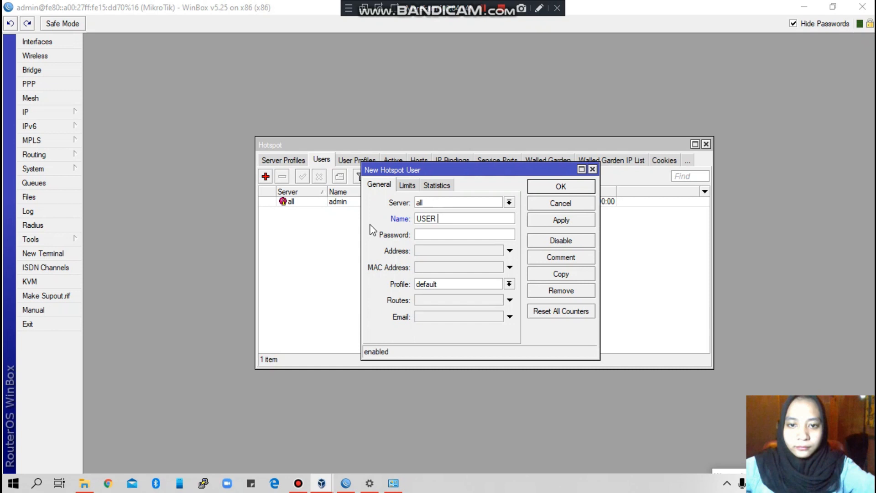
{"action": "type", "text": " 1"}
{"action": "left_click", "coordinate": [435, 234]}
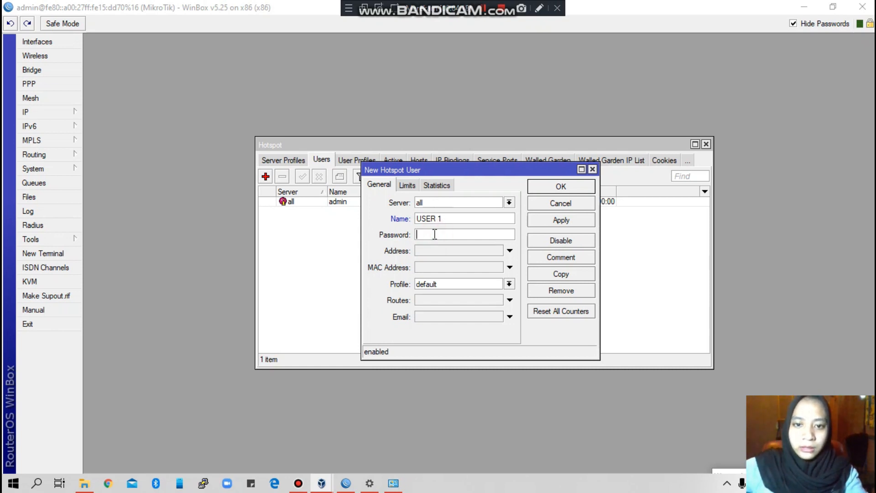
{"action": "type", "text": "1"}
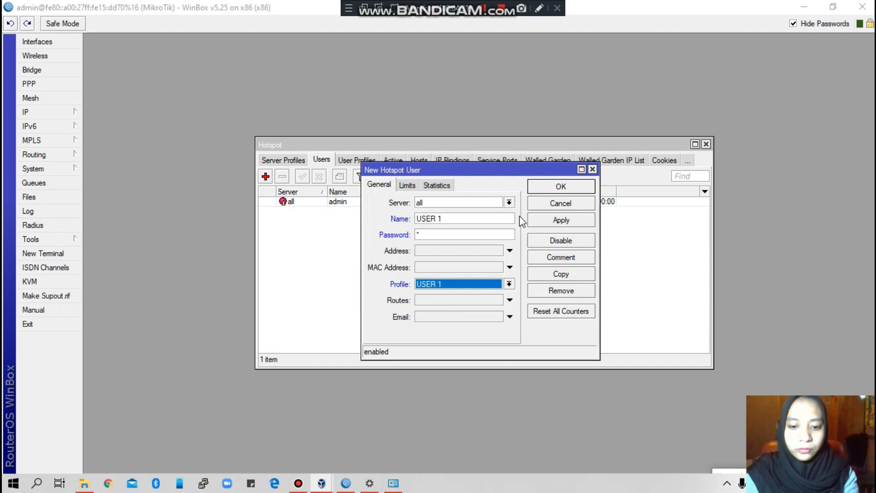
Step: Give USER 1 a 3-minute uptime limit, save it, and start another new user
{"action": "left_click", "coordinate": [406, 185]}
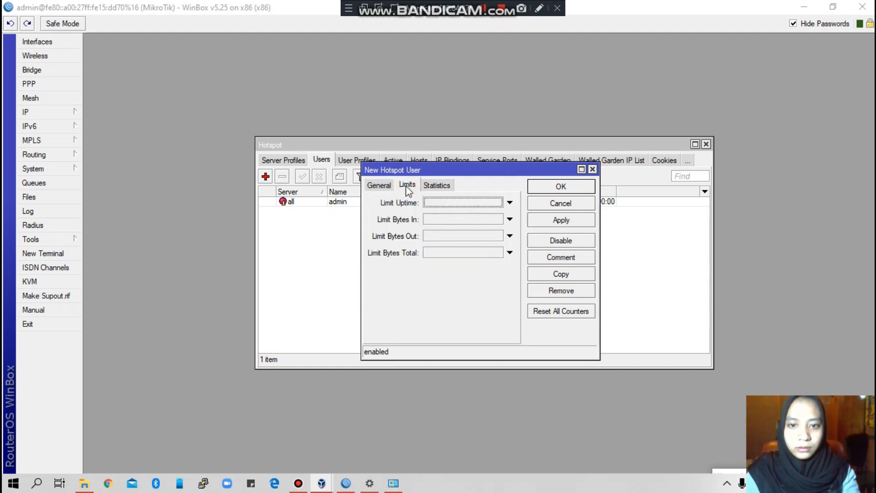
{"action": "left_click", "coordinate": [444, 203]}
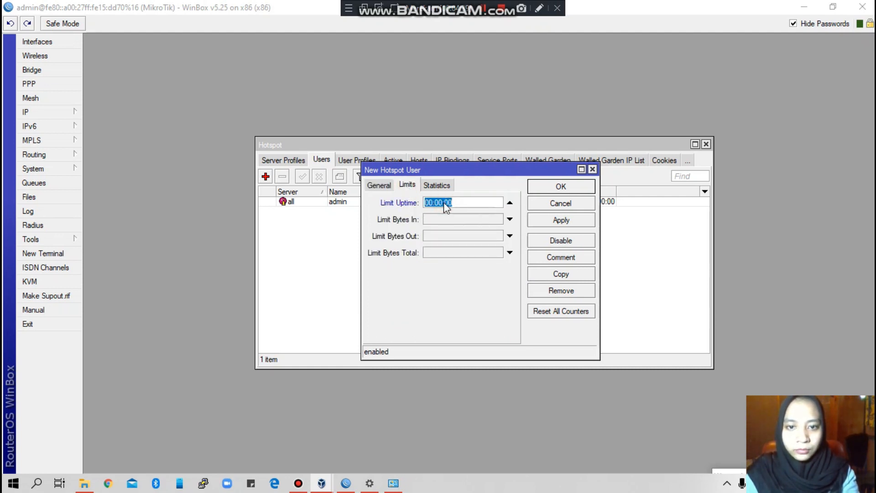
{"action": "left_click", "coordinate": [442, 202]}
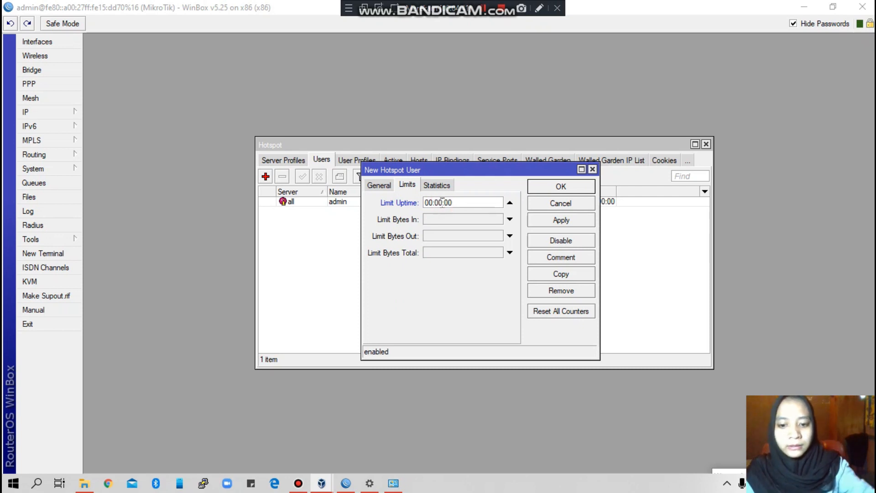
{"action": "key", "text": "BackSpace"}
{"action": "key", "text": "BackSpace"}
{"action": "key", "text": "BackSpace"}
{"action": "type", "text": "3"}
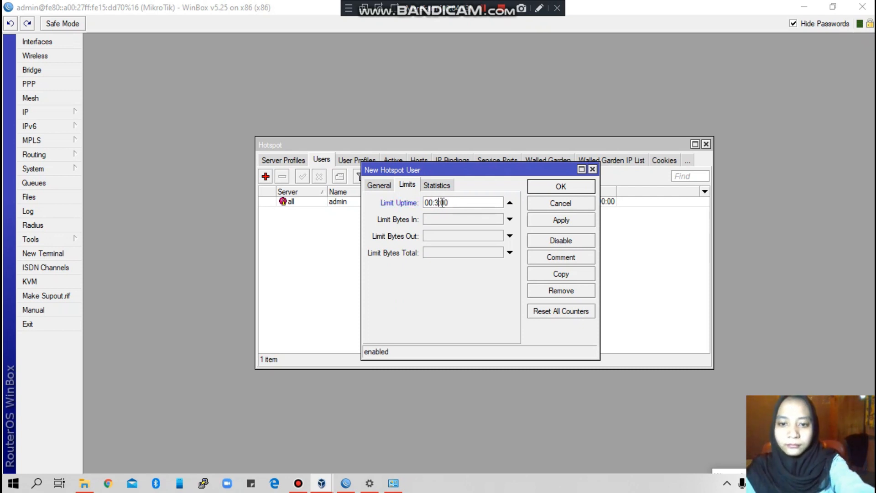
{"action": "left_click", "coordinate": [562, 221]}
{"action": "left_click", "coordinate": [560, 187]}
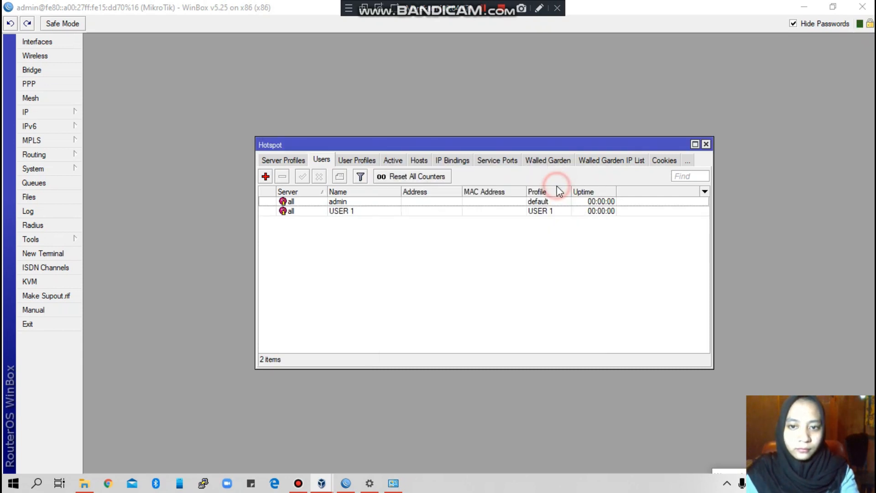
{"action": "left_click", "coordinate": [266, 177]}
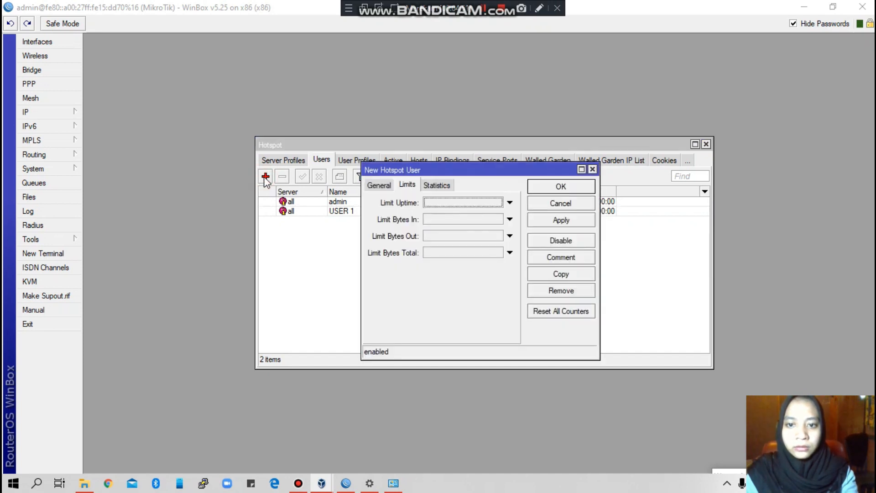
Step: Create hotspot user USER 2 with a password and the USER 2 profile, and apply
{"action": "left_click", "coordinate": [510, 203]}
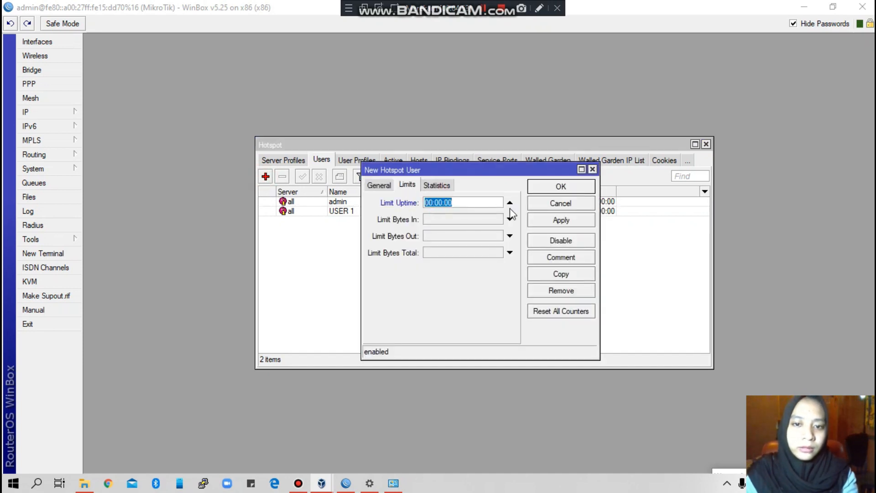
{"action": "left_click", "coordinate": [379, 185]}
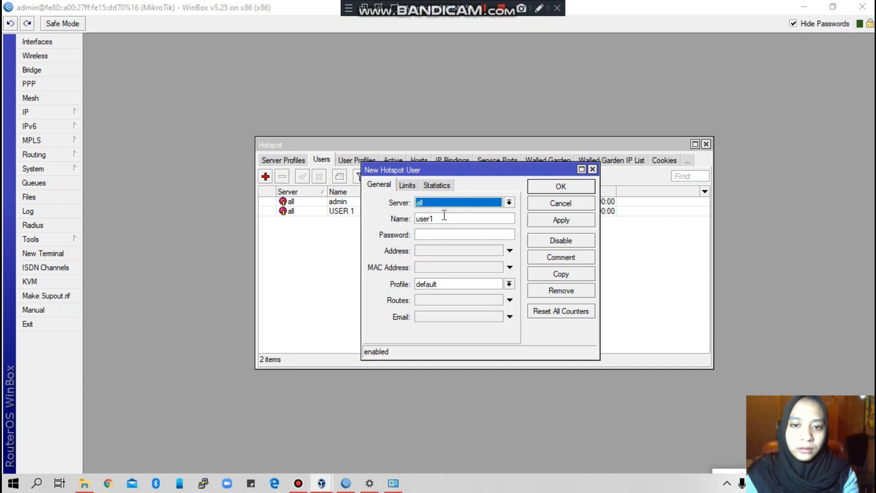
{"action": "left_click", "coordinate": [446, 219]}
{"action": "left_click_drag", "start_coordinate": [446, 219], "coordinate": [349, 216]}
{"action": "type", "text": "USER 2"}
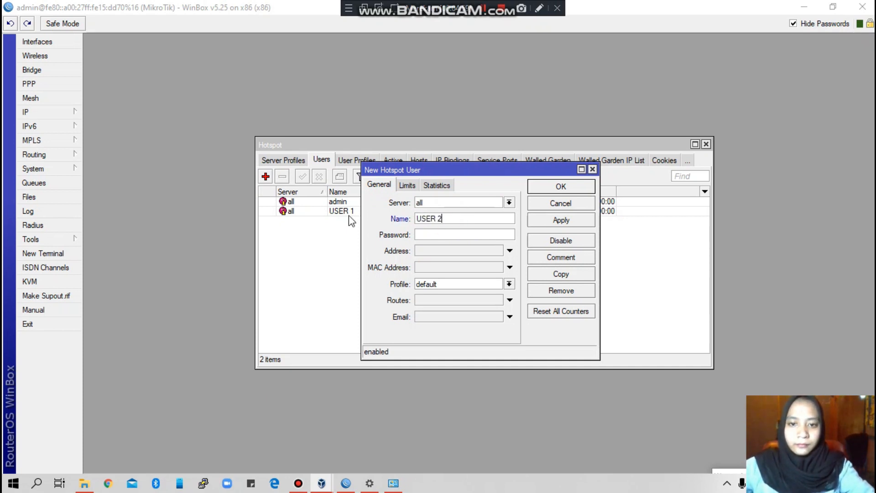
{"action": "left_click", "coordinate": [443, 235]}
{"action": "type", "text": "1"}
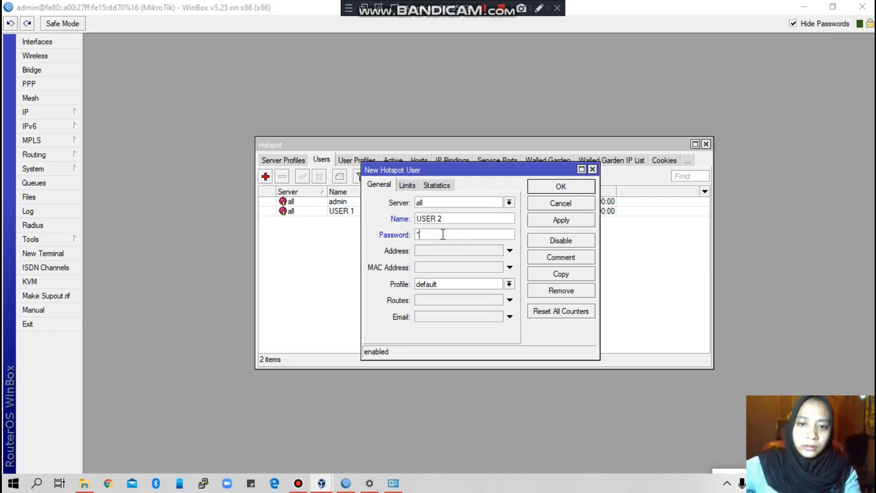
{"action": "left_click", "coordinate": [440, 283]}
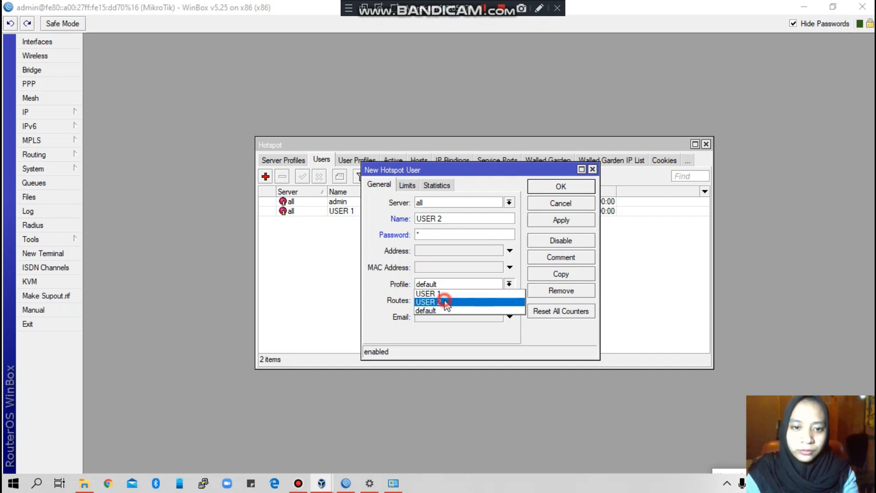
{"action": "left_click", "coordinate": [445, 303]}
{"action": "left_click", "coordinate": [562, 220]}
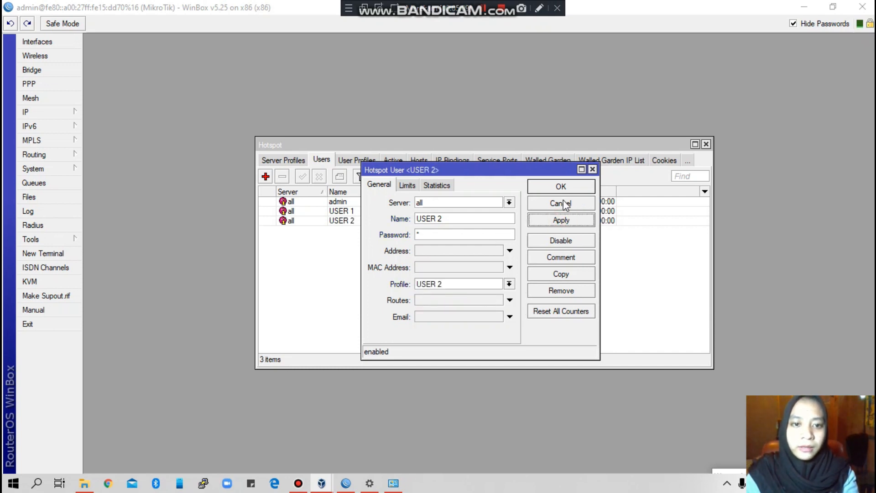
Step: Set USER 2's uptime limit to 00:03:00, confirm, and close the Hotspot window
{"action": "left_click", "coordinate": [407, 185]}
{"action": "double_click", "coordinate": [438, 202]}
{"action": "left_click", "coordinate": [444, 202]}
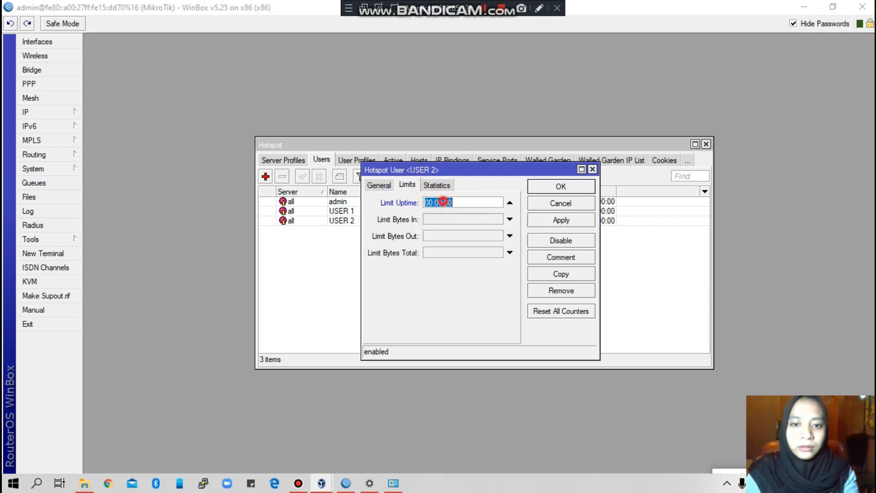
{"action": "key", "text": "BackSpace"}
{"action": "key", "text": "BackSpace"}
{"action": "type", "text": "3:"}
{"action": "left_click", "coordinate": [576, 220]}
{"action": "left_click", "coordinate": [549, 188]}
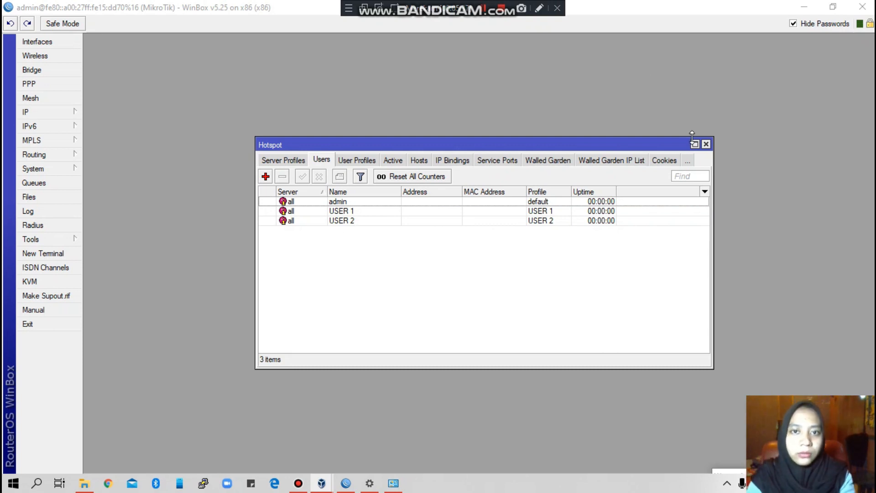
{"action": "left_click", "coordinate": [706, 145]}
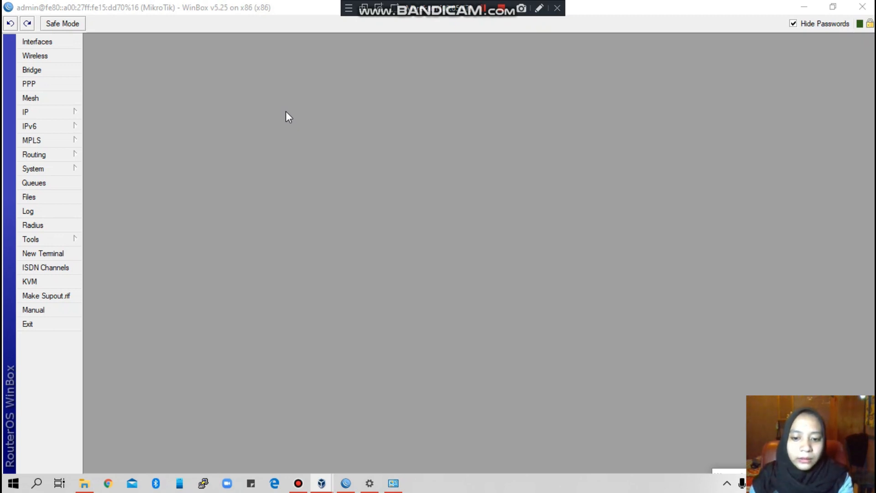
Step: Open IP > Web Proxy settings and enable the proxy on port 8080
{"action": "left_click", "coordinate": [65, 113]}
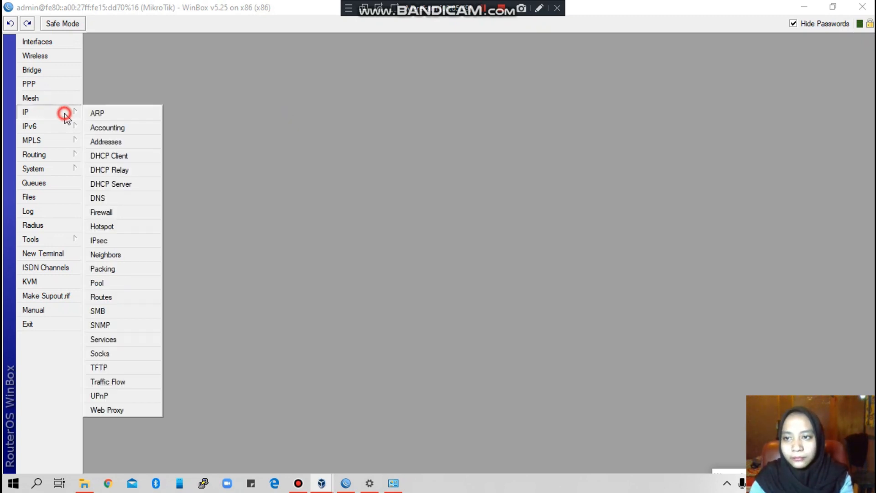
{"action": "mouse_move", "coordinate": [74, 124]}
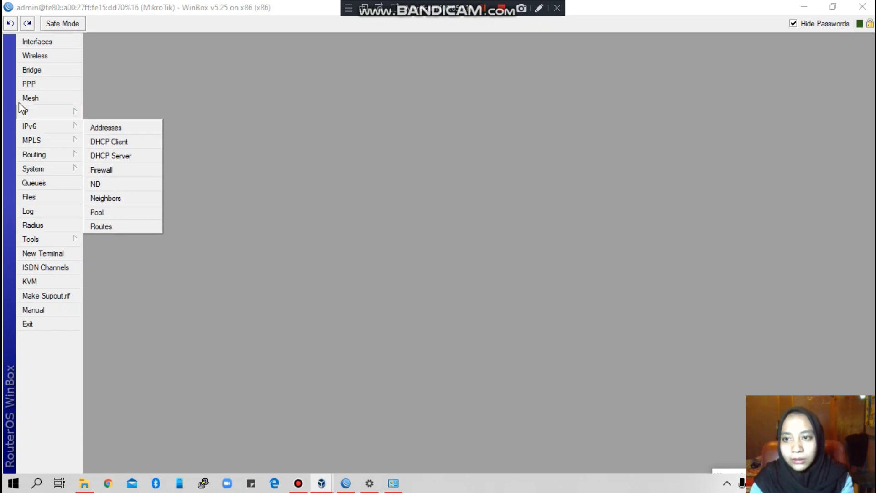
{"action": "mouse_move", "coordinate": [43, 113]}
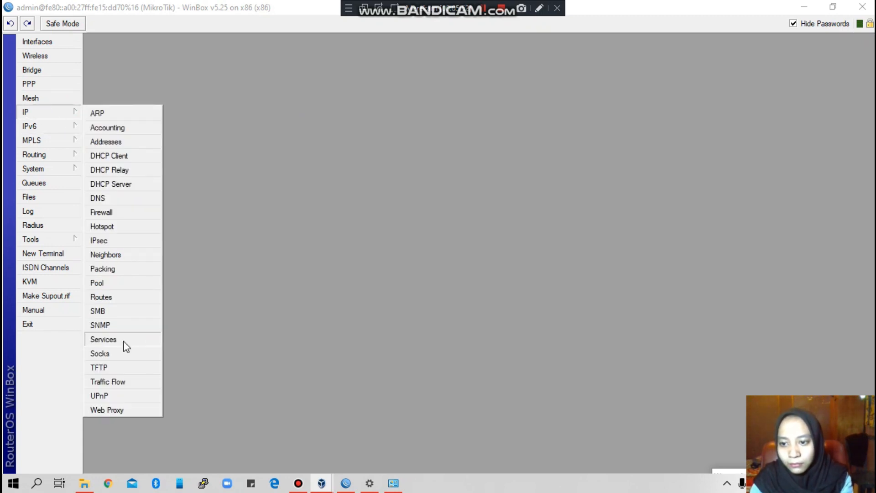
{"action": "left_click", "coordinate": [107, 409]}
{"action": "left_click", "coordinate": [449, 99]}
{"action": "left_click_drag", "start_coordinate": [449, 100], "coordinate": [446, 52]}
{"action": "left_click", "coordinate": [438, 90]}
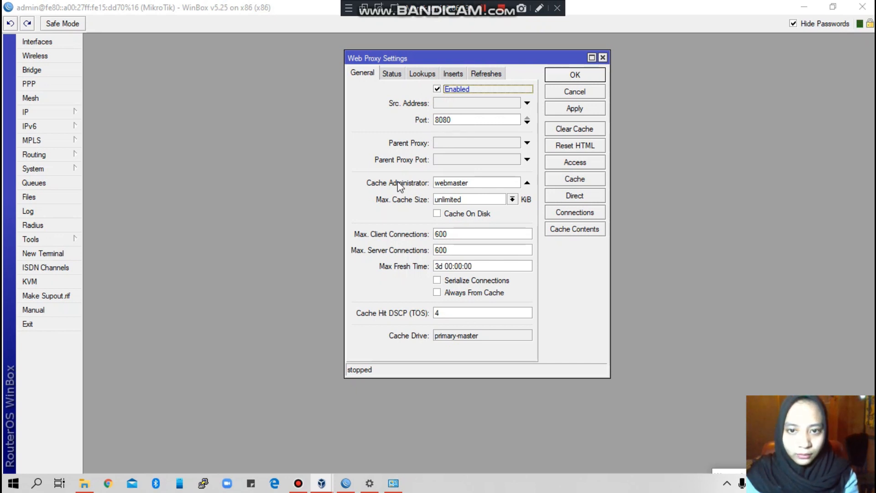
Step: Replace the Cache Administrator with an e-mail address and tick Cache On Disk
{"action": "left_click_drag", "start_coordinate": [470, 182], "coordinate": [428, 185]}
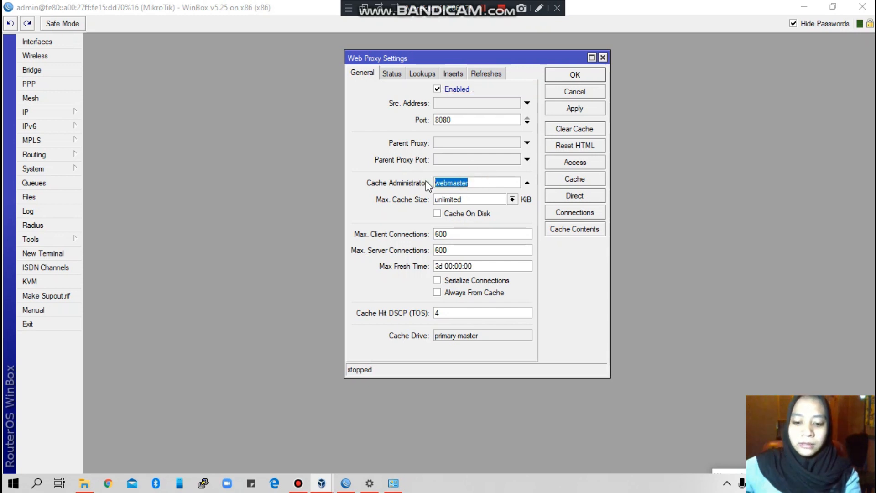
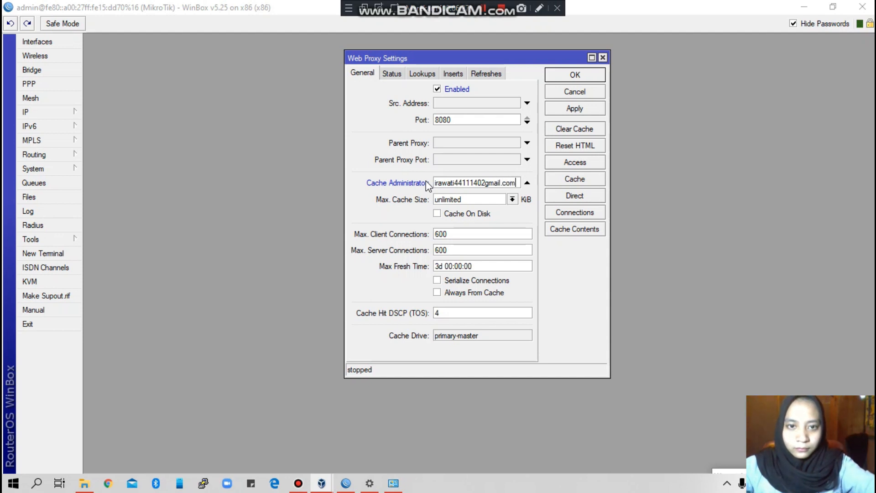
{"action": "left_click", "coordinate": [438, 215]}
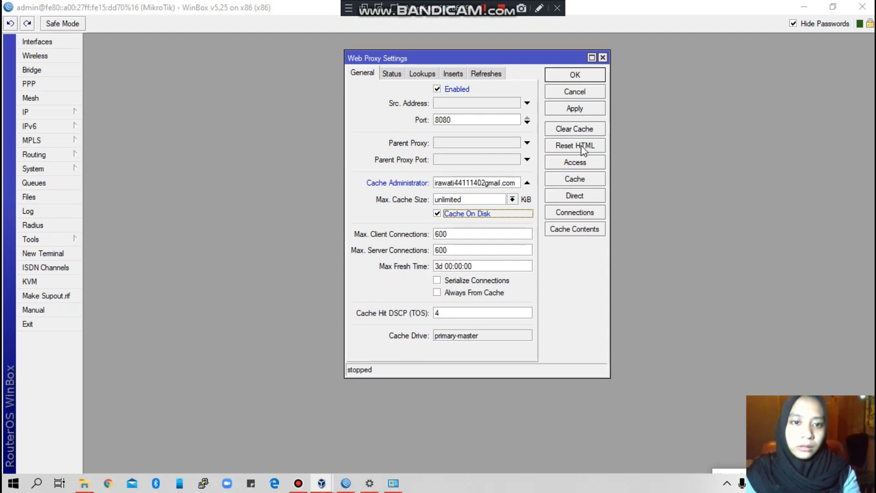
{"action": "left_click", "coordinate": [584, 162]}
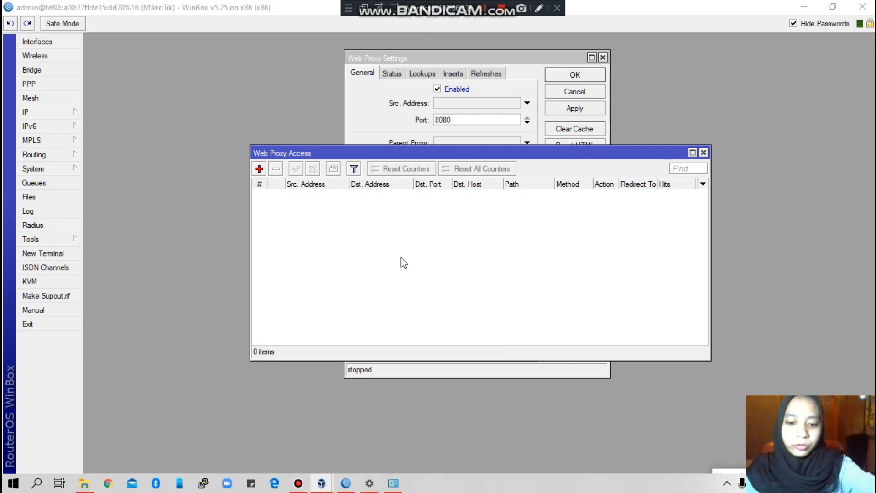
{"action": "left_click", "coordinate": [259, 169]}
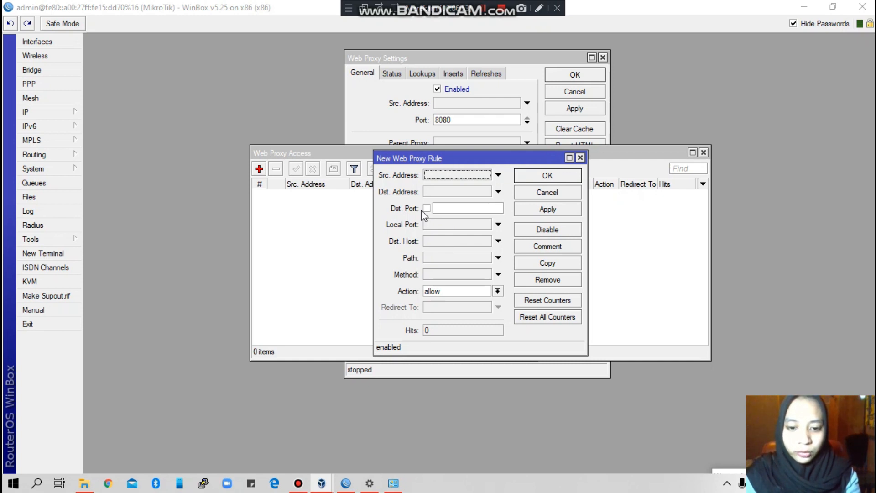
{"action": "left_click", "coordinate": [448, 210]}
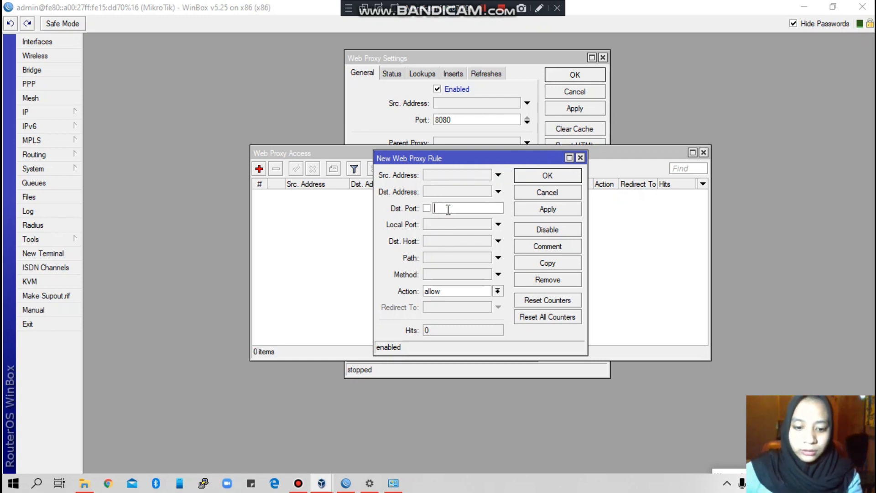
{"action": "type", "text": "80"}
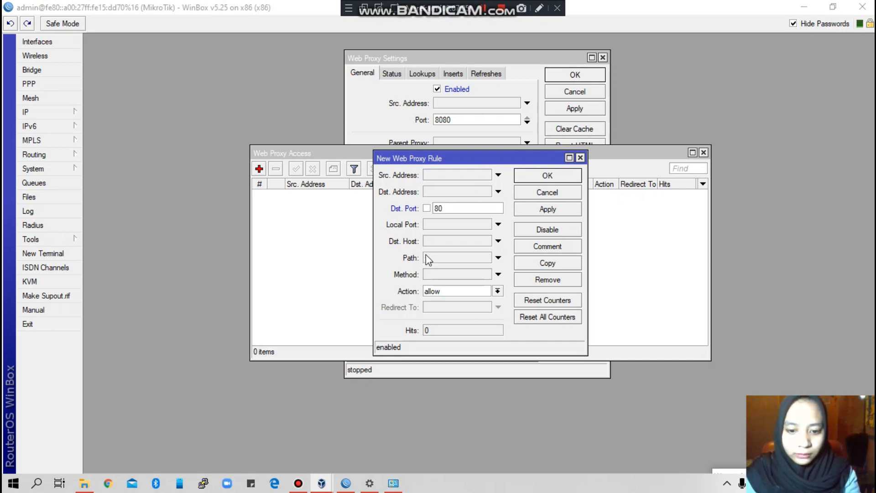
{"action": "left_click", "coordinate": [436, 242]}
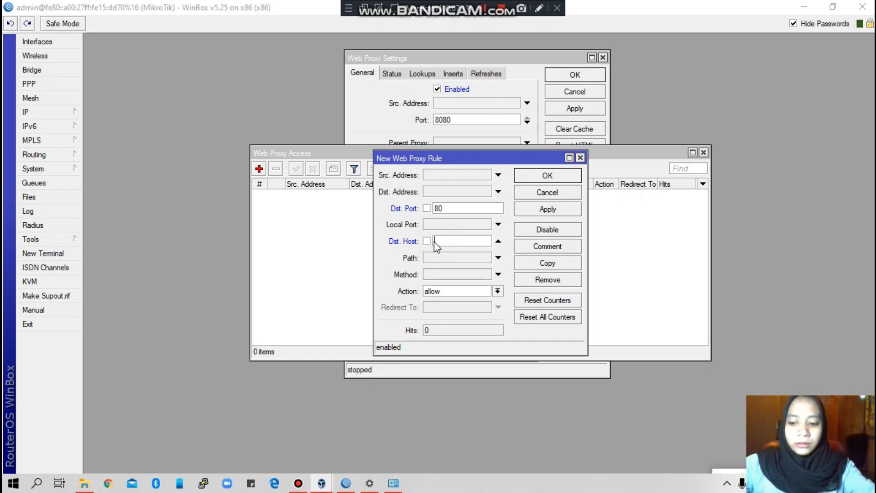
{"action": "type", "text": "www.detik.com"}
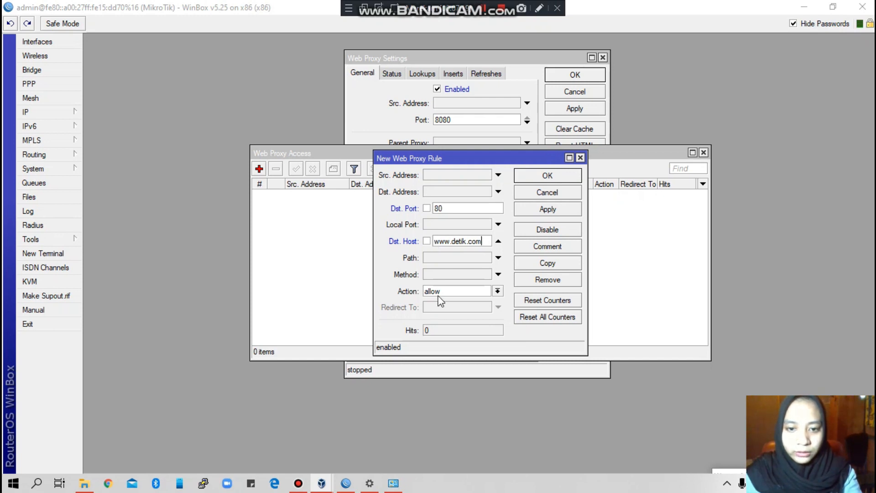
{"action": "left_click", "coordinate": [498, 291]}
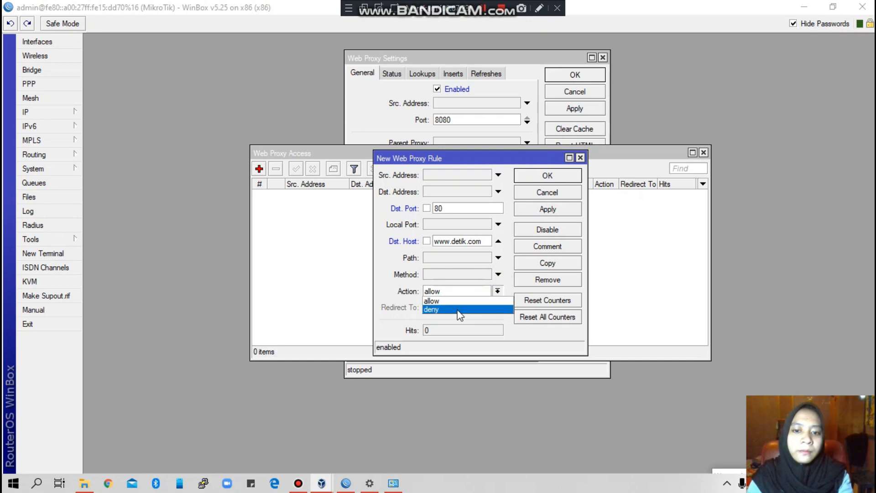
{"action": "left_click", "coordinate": [457, 311]}
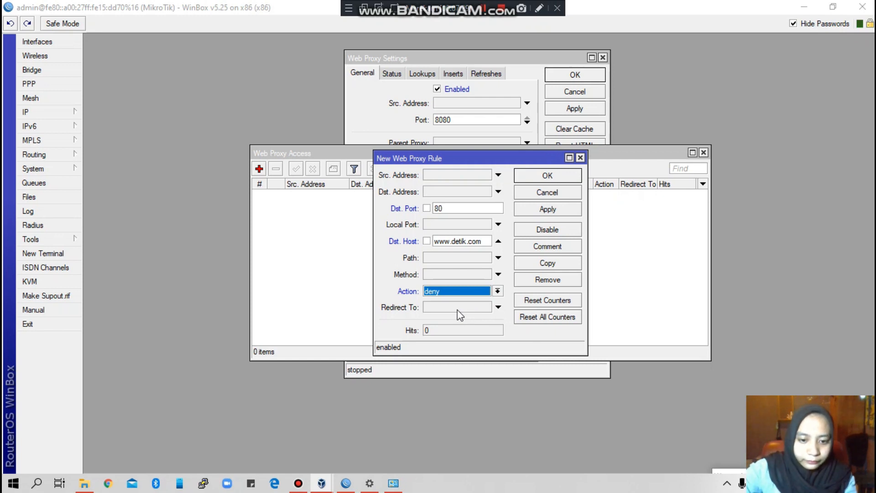
{"action": "left_click", "coordinate": [547, 211]}
{"action": "left_click", "coordinate": [552, 175]}
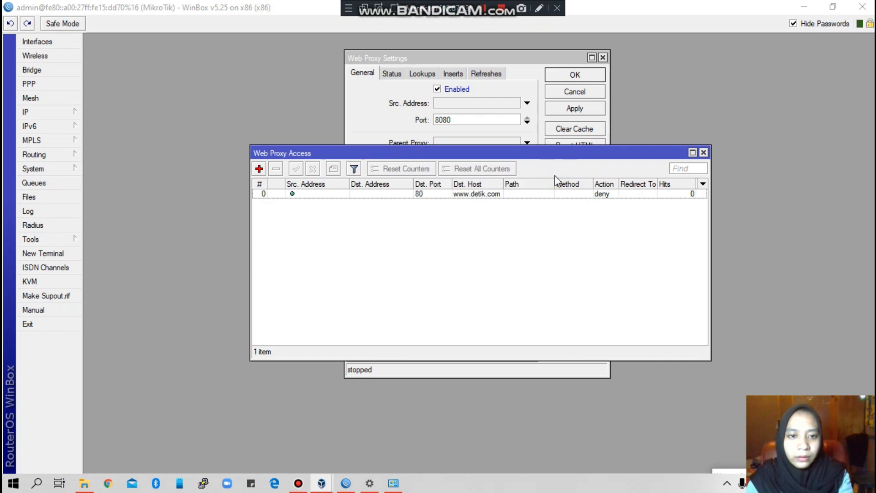
{"action": "left_click", "coordinate": [703, 153]}
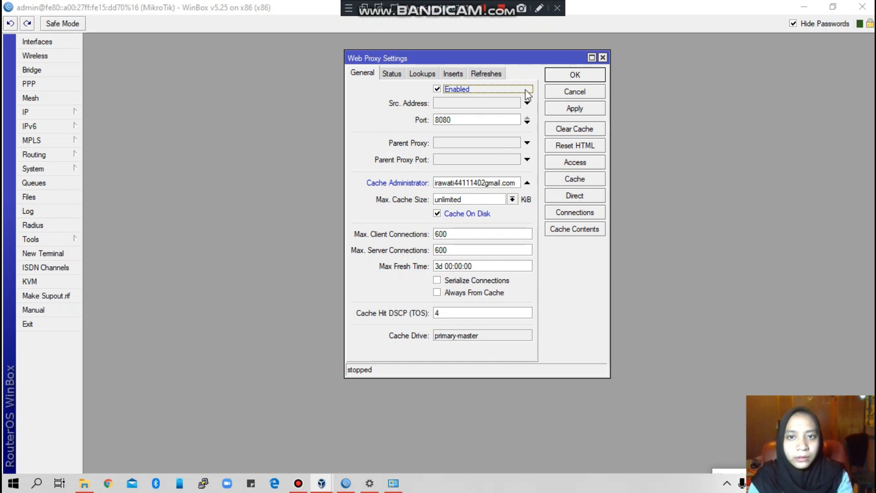
Step: Apply and close the Web Proxy Settings
{"action": "left_click", "coordinate": [573, 108]}
{"action": "left_click", "coordinate": [570, 76]}
{"action": "left_click", "coordinate": [572, 77]}
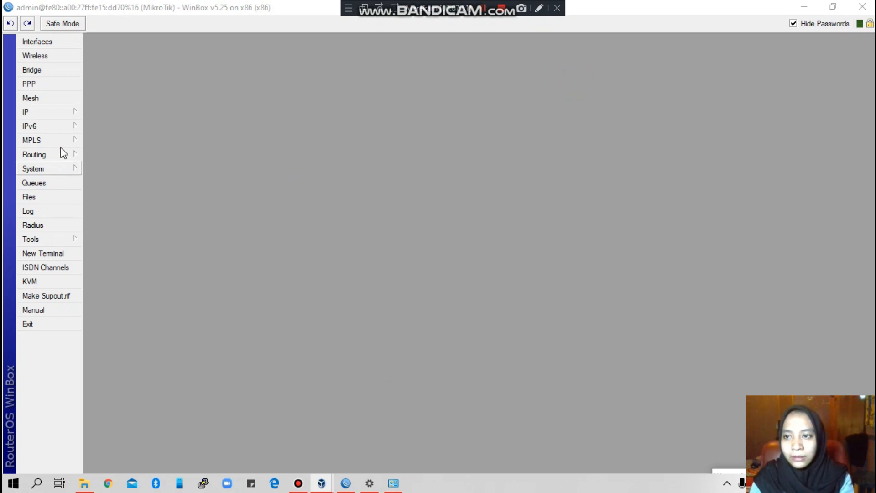
Step: Open IP > Firewall on the NAT rules list
{"action": "left_click", "coordinate": [71, 111]}
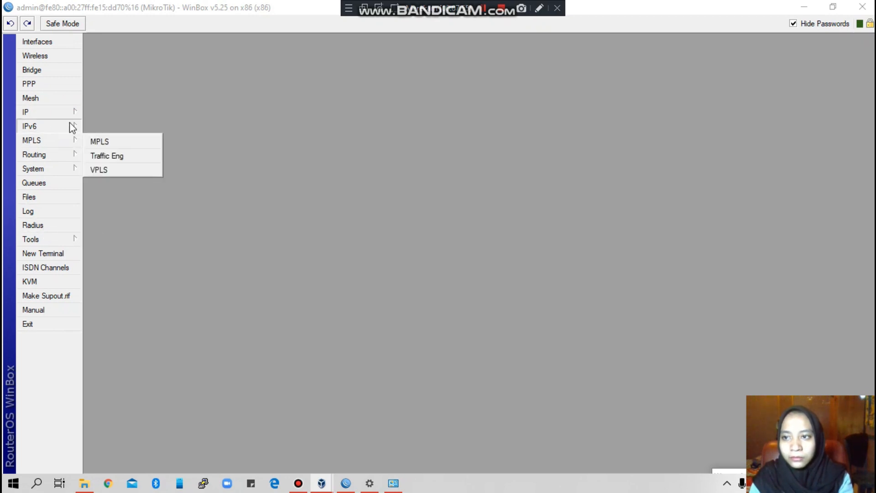
{"action": "mouse_move", "coordinate": [68, 110]}
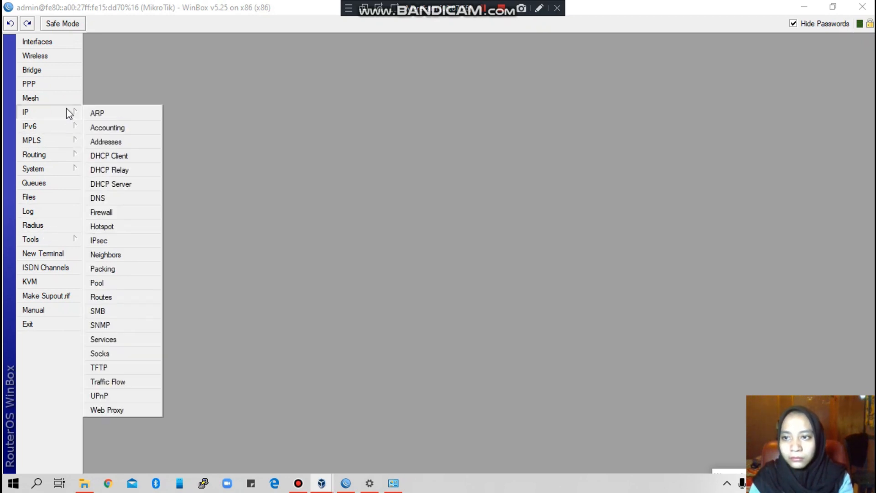
{"action": "left_click", "coordinate": [113, 211]}
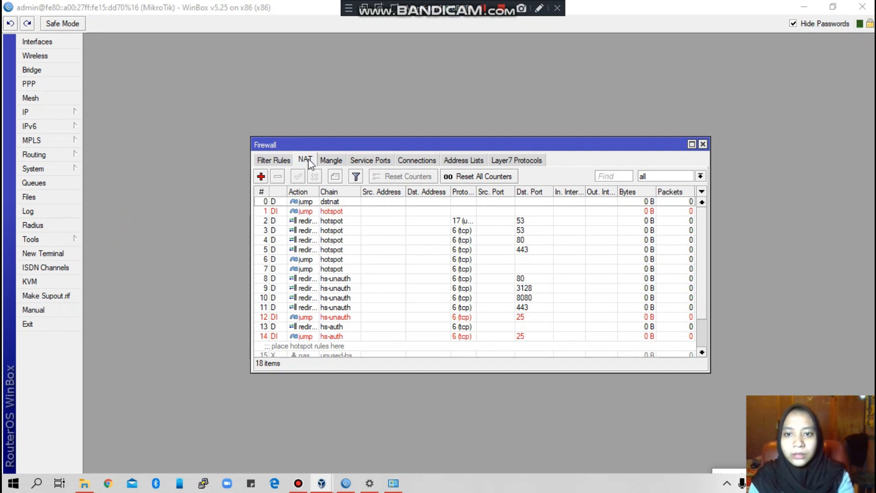
Step: Add a dstnat NAT rule matching tcp destination ports 80,8080,8000
{"action": "left_click", "coordinate": [261, 177]}
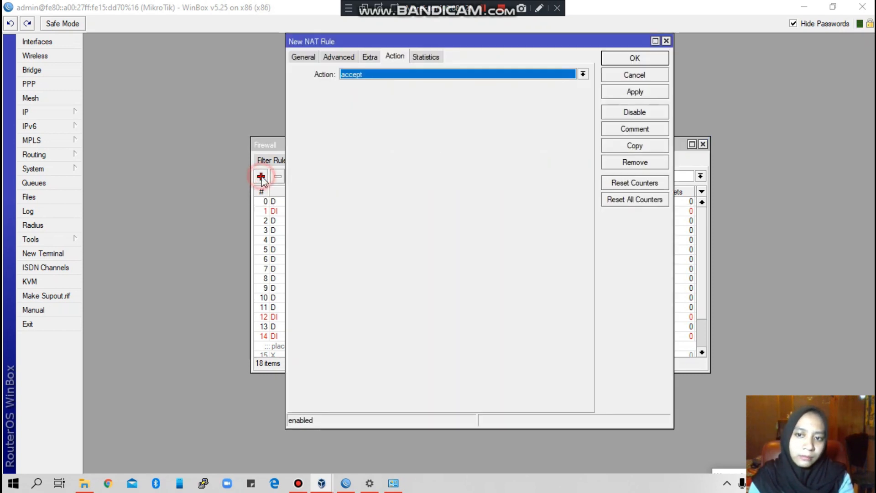
{"action": "left_click", "coordinate": [312, 58]}
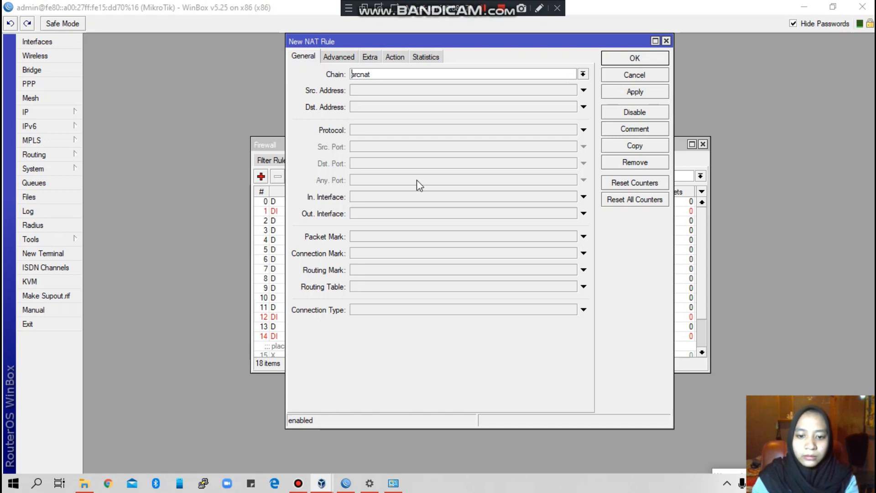
{"action": "left_click", "coordinate": [583, 74]}
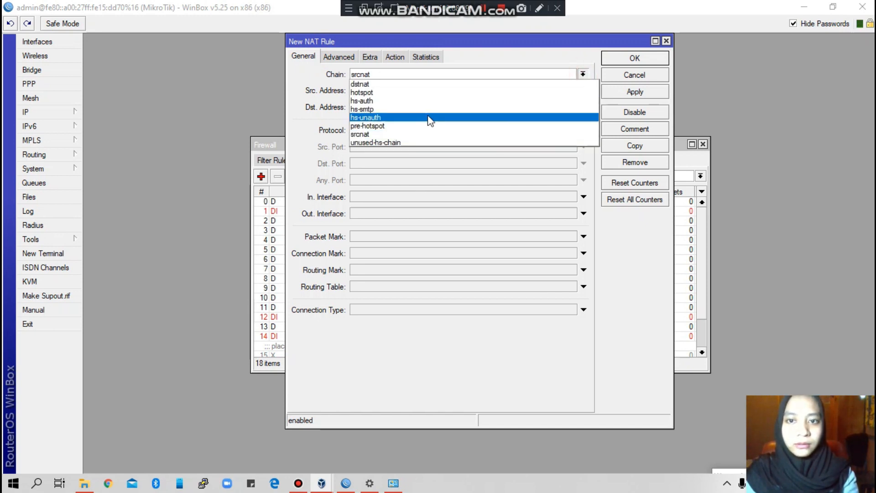
{"action": "left_click", "coordinate": [412, 84]}
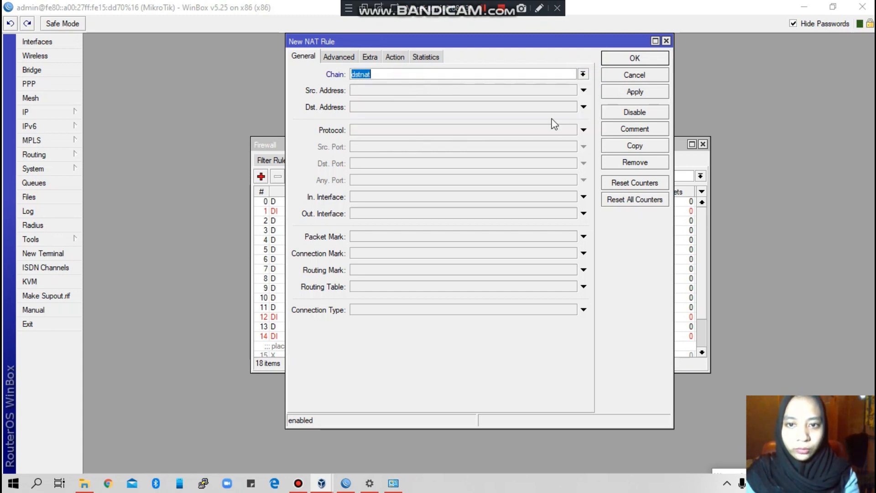
{"action": "left_click", "coordinate": [545, 132]}
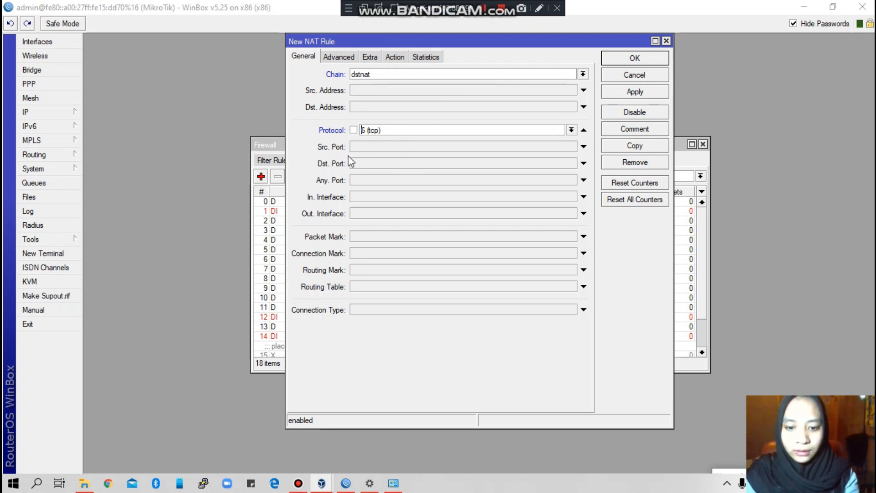
{"action": "left_click", "coordinate": [358, 163]}
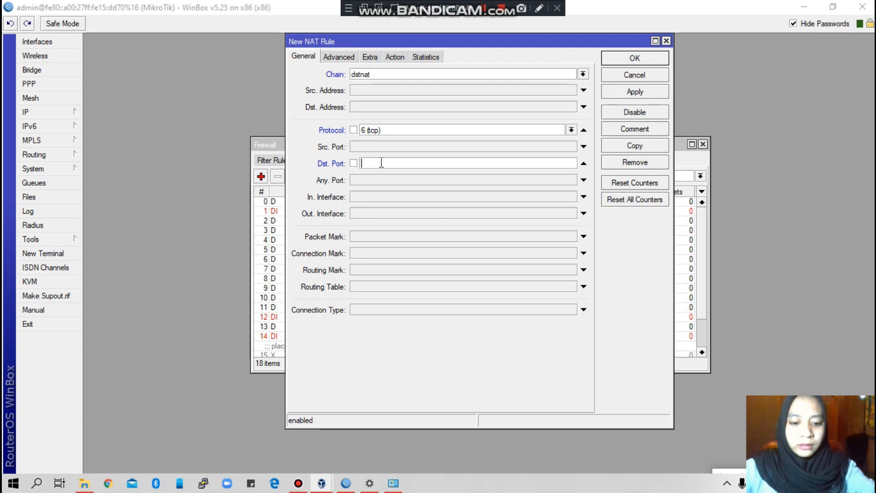
{"action": "type", "text": "80,"}
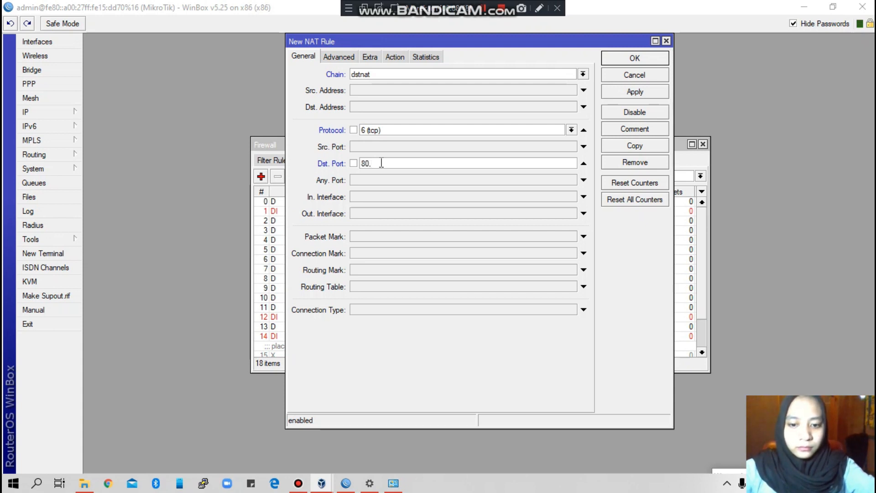
{"action": "type", "text": "8080,"}
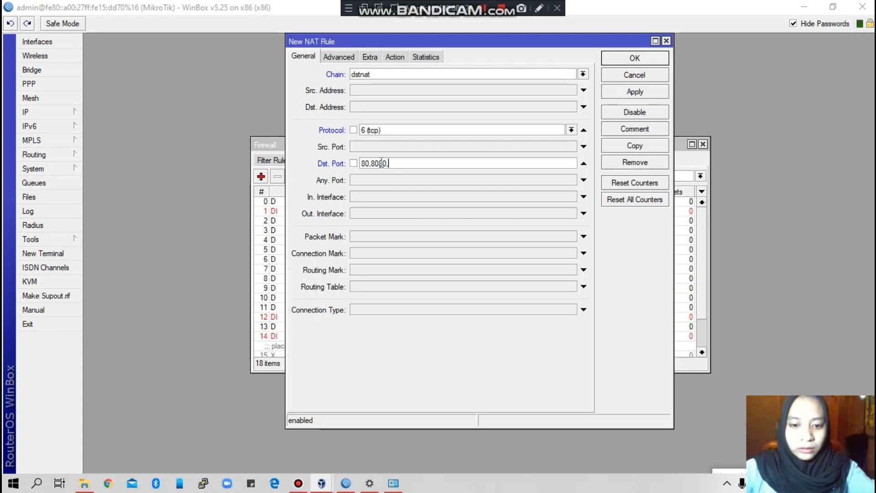
{"action": "type", "text": "8000"}
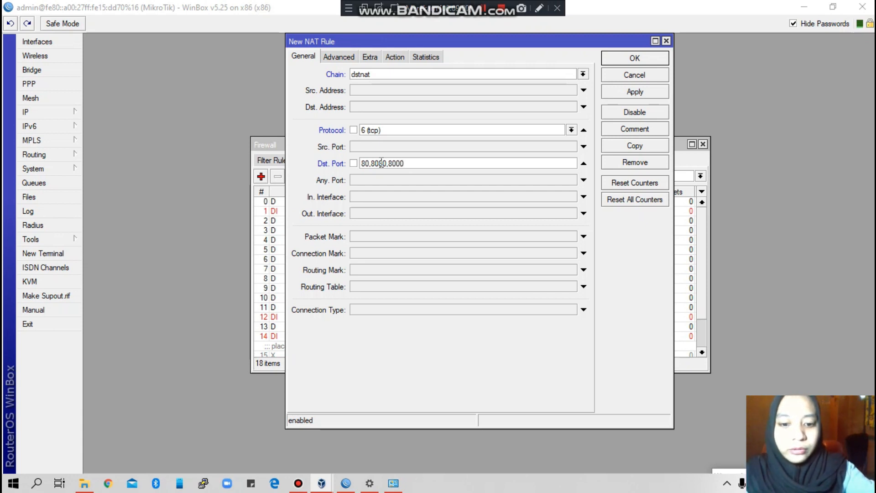
Step: Set the rule's action to redirect to port 8080 and save it
{"action": "left_click", "coordinate": [394, 57]}
{"action": "left_click", "coordinate": [582, 74]}
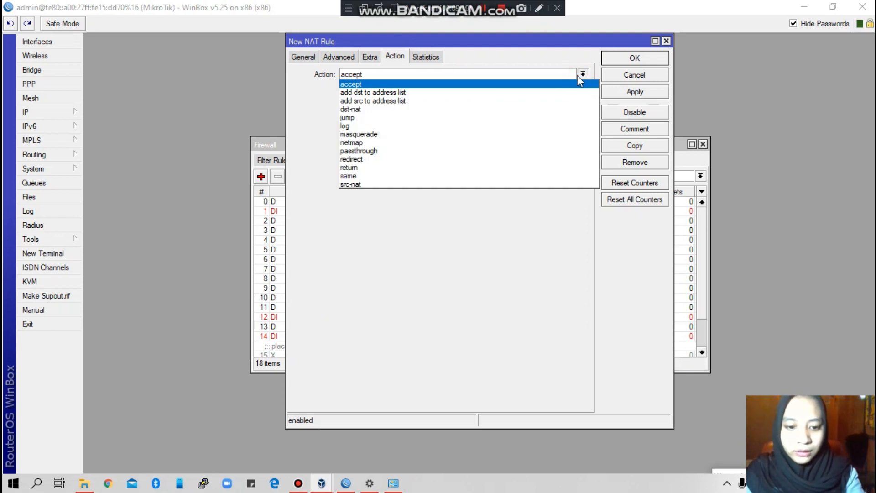
{"action": "left_click", "coordinate": [358, 159]}
{"action": "left_click", "coordinate": [368, 90]}
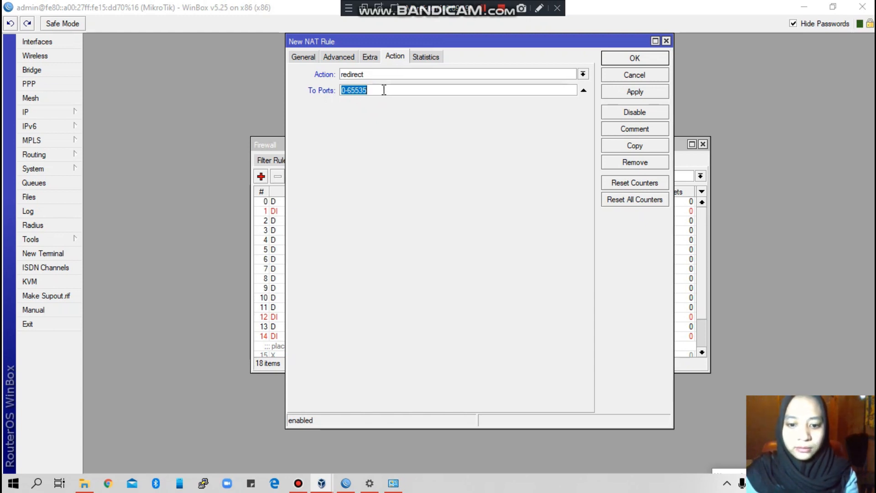
{"action": "type", "text": "8080"}
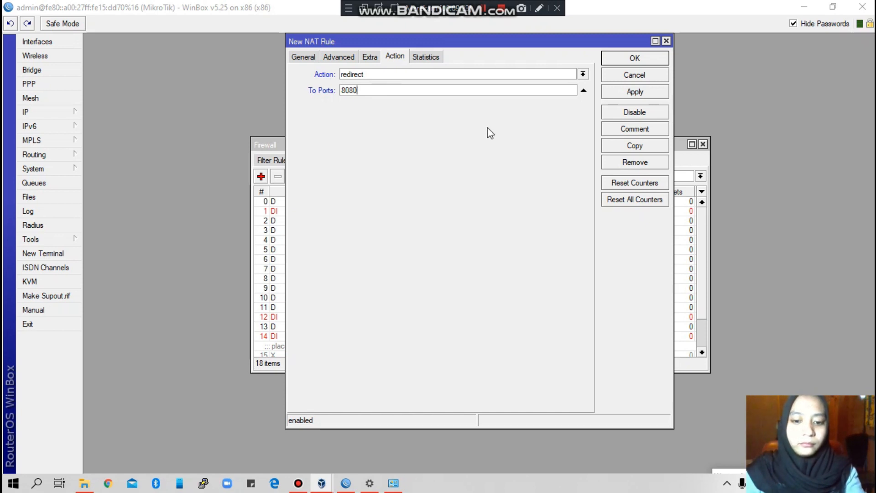
{"action": "left_click", "coordinate": [647, 91]}
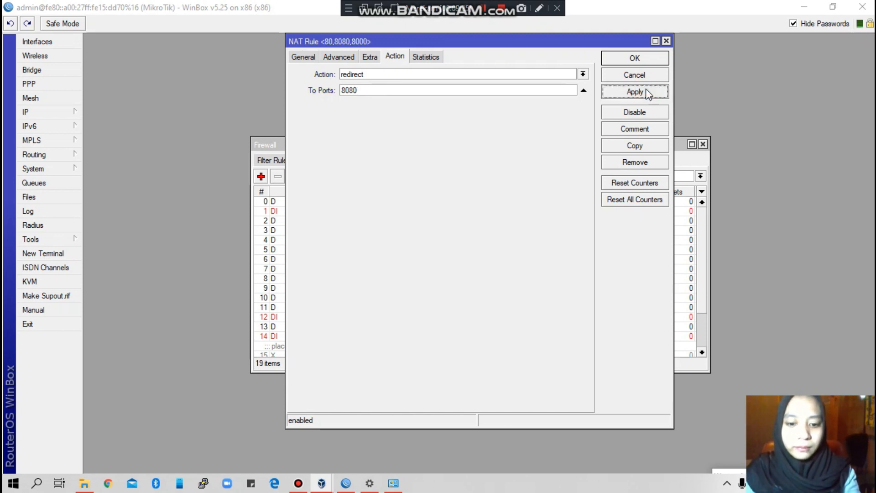
{"action": "left_click", "coordinate": [638, 58]}
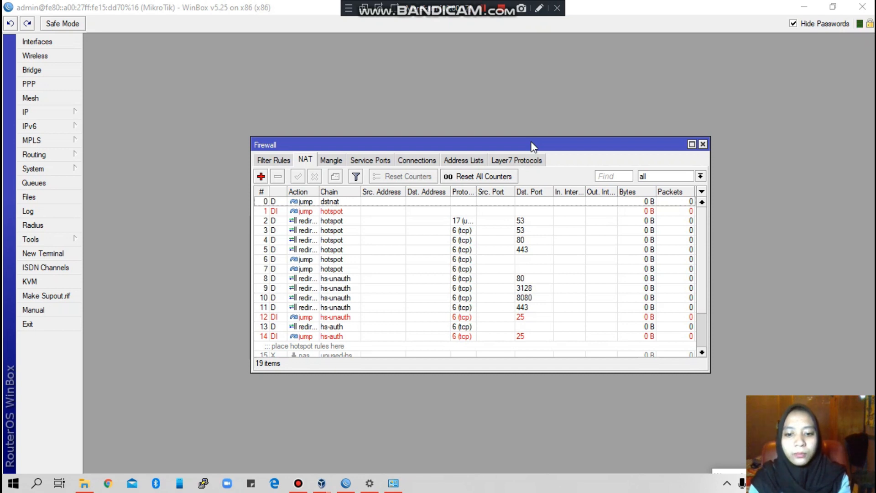
Step: Minimize WinBox and bring the VirtualBox Manager to the front
{"action": "left_click_drag", "start_coordinate": [499, 144], "coordinate": [510, 83]}
{"action": "left_click", "coordinate": [805, 6]}
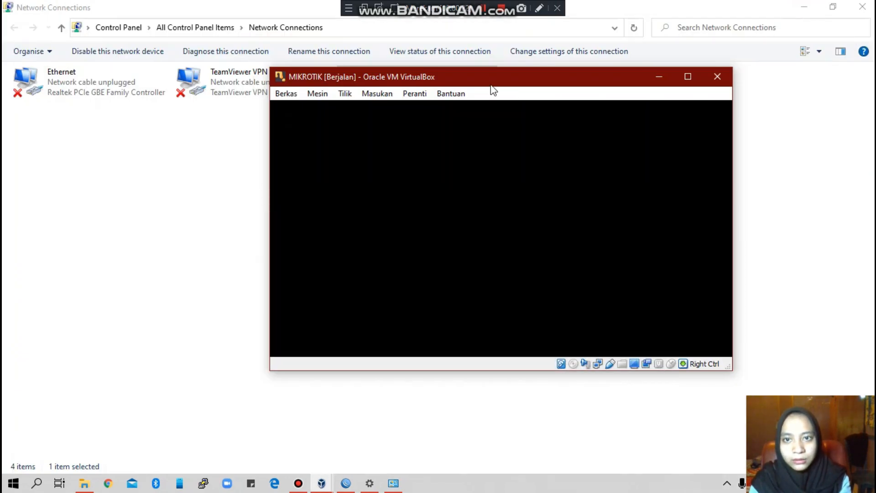
{"action": "left_click", "coordinate": [421, 421]}
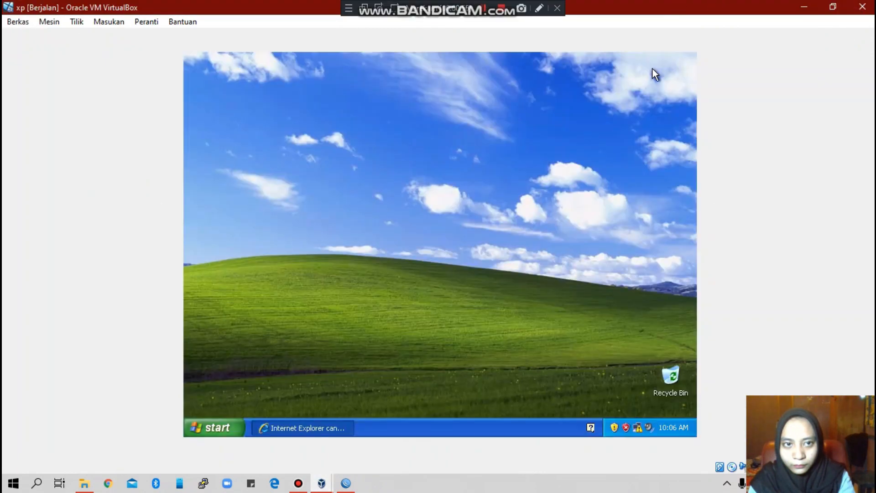
{"action": "left_click", "coordinate": [804, 6]}
{"action": "left_click", "coordinate": [245, 57]}
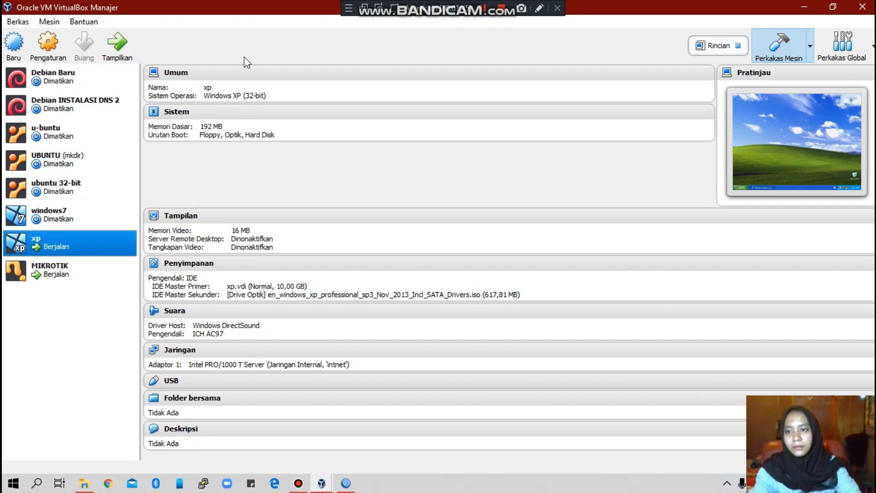
Step: Attach the xp machine's adapter to Jaringan Internal (intnet) and show the running xp window
{"action": "left_click", "coordinate": [81, 250]}
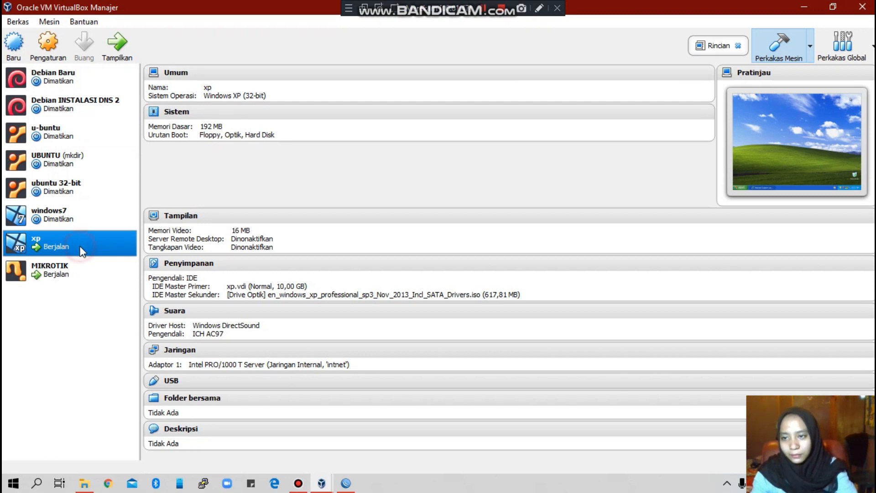
{"action": "left_click", "coordinate": [44, 42]}
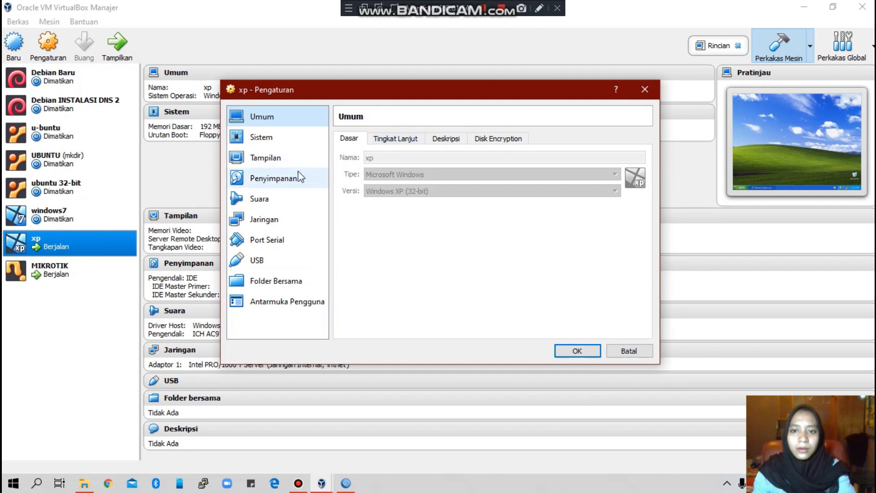
{"action": "left_click", "coordinate": [263, 220]}
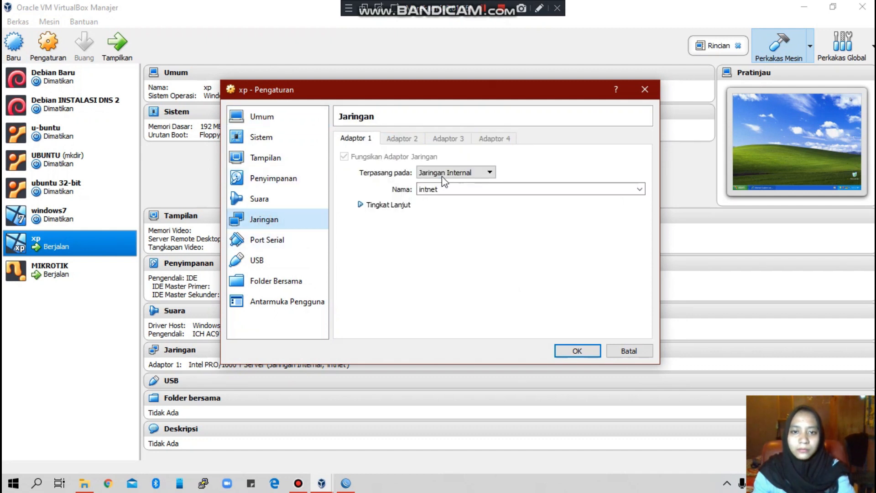
{"action": "left_click", "coordinate": [463, 172]}
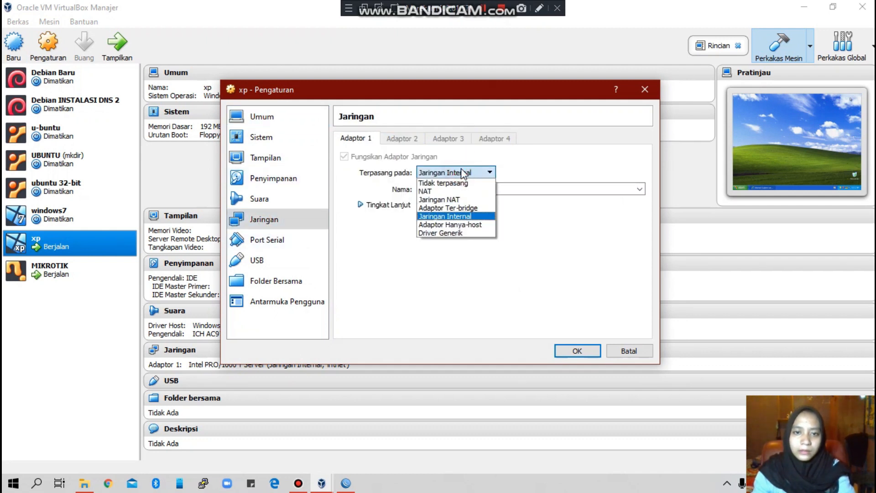
{"action": "left_click", "coordinate": [467, 217]}
{"action": "left_click", "coordinate": [373, 206]}
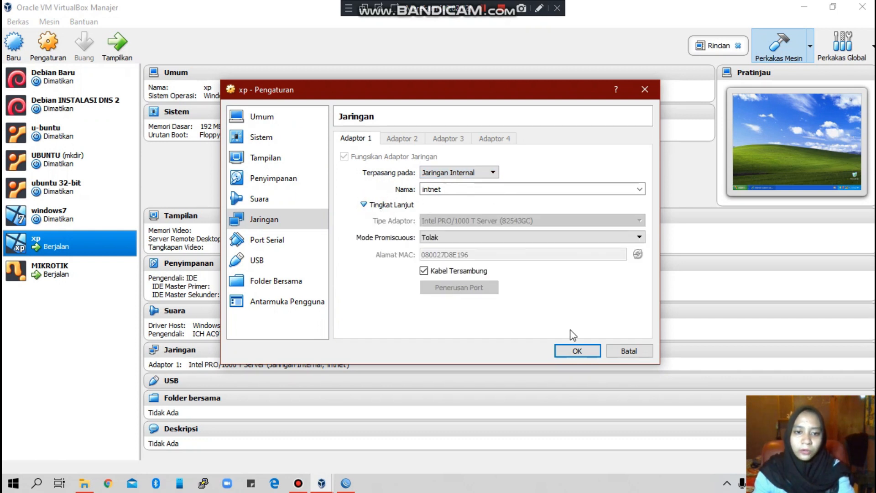
{"action": "left_click", "coordinate": [578, 350]}
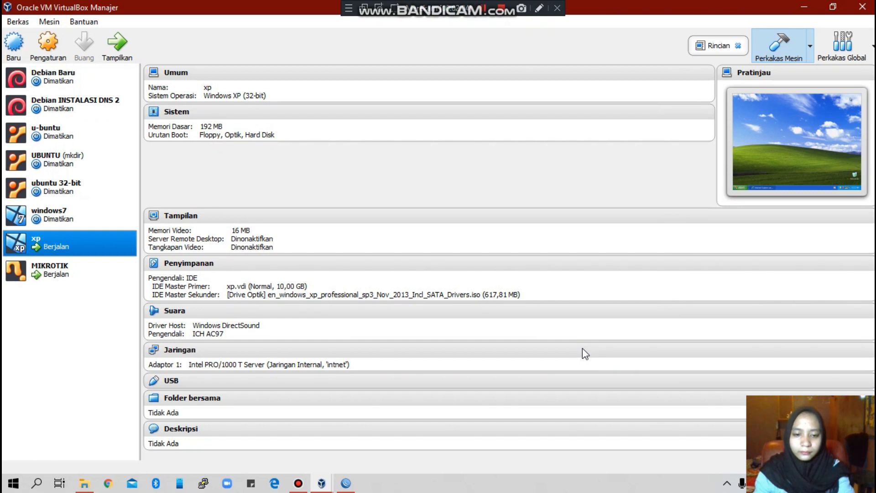
{"action": "left_click", "coordinate": [29, 410]}
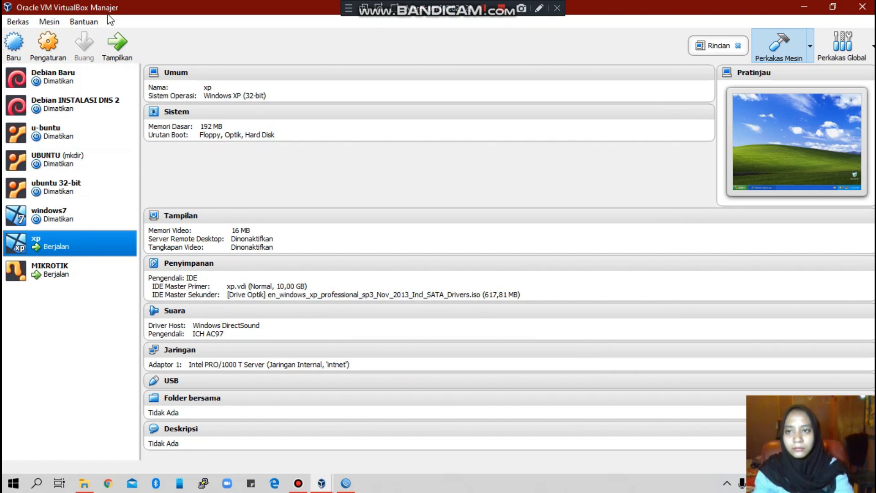
{"action": "left_click", "coordinate": [126, 46]}
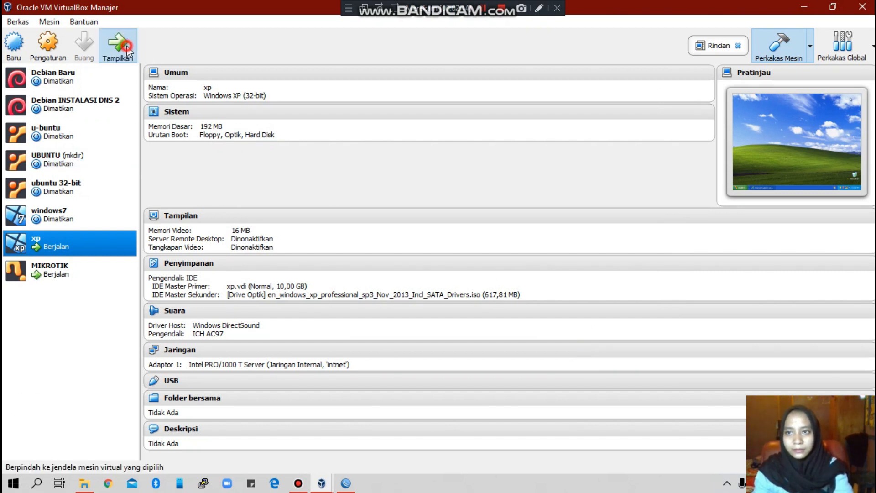
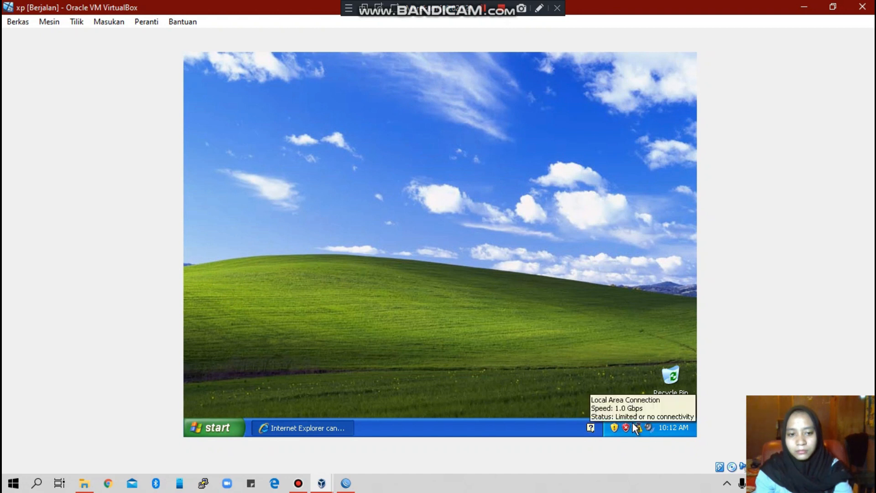
Step: Go through Control Panel's Network and Internet Connections to Network Connections and select Local Area Connection
{"action": "left_click", "coordinate": [211, 431]}
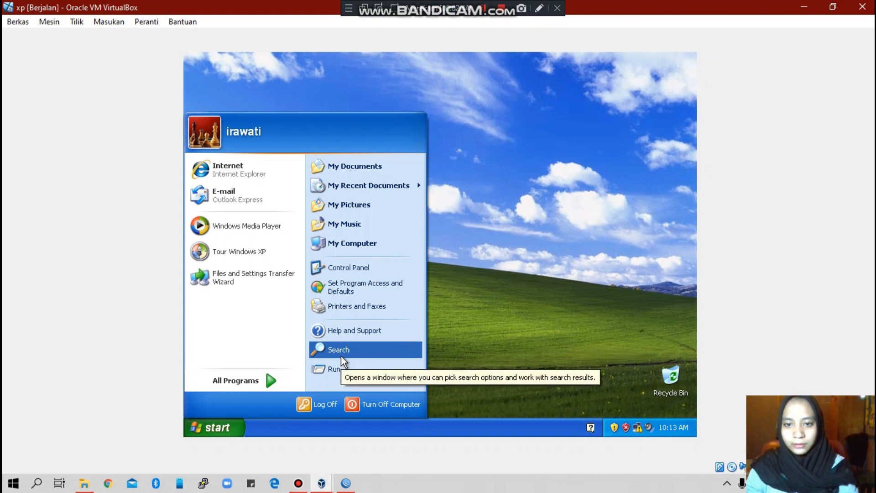
{"action": "left_click", "coordinate": [348, 268]}
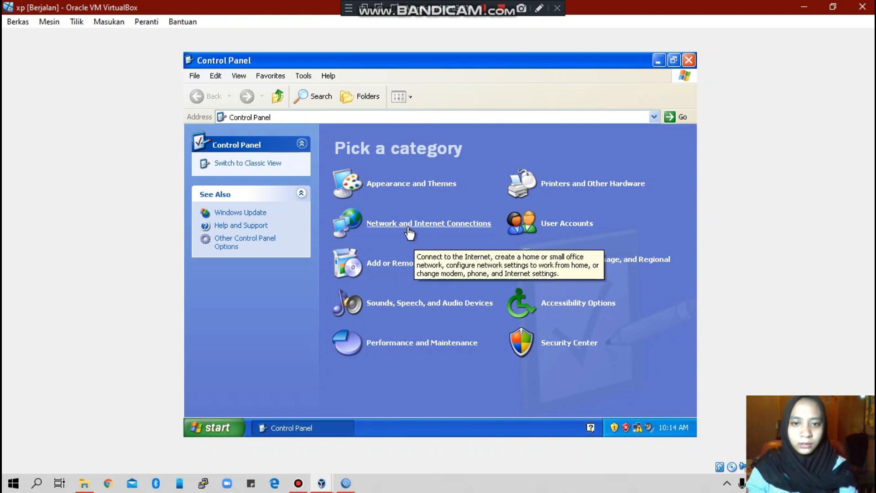
{"action": "left_click", "coordinate": [404, 225]}
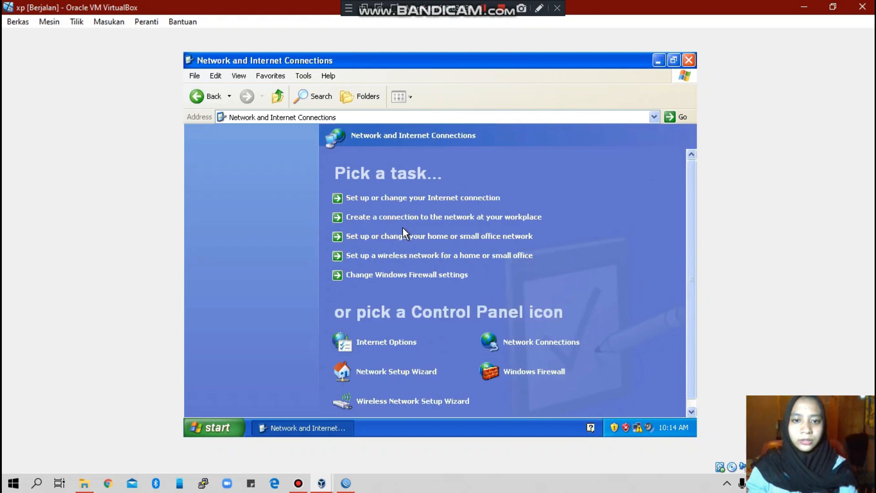
{"action": "left_click", "coordinate": [540, 345]}
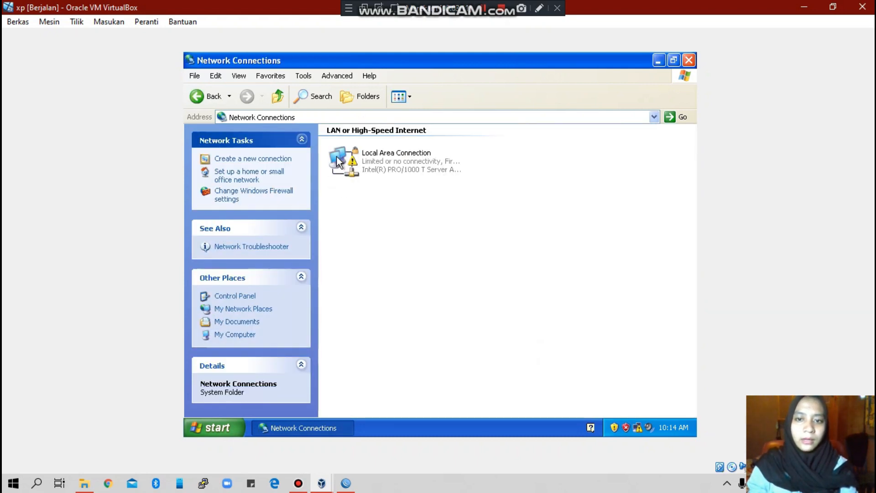
{"action": "left_click", "coordinate": [404, 170]}
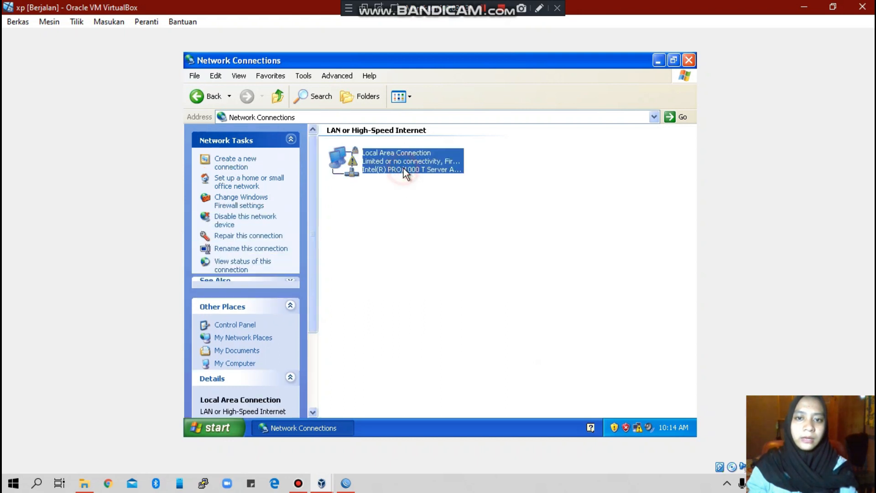
Step: Open the Local Area Connection's Internet Protocol (TCP/IP) properties, then switch to the WinBox session
{"action": "double_click", "coordinate": [405, 170]}
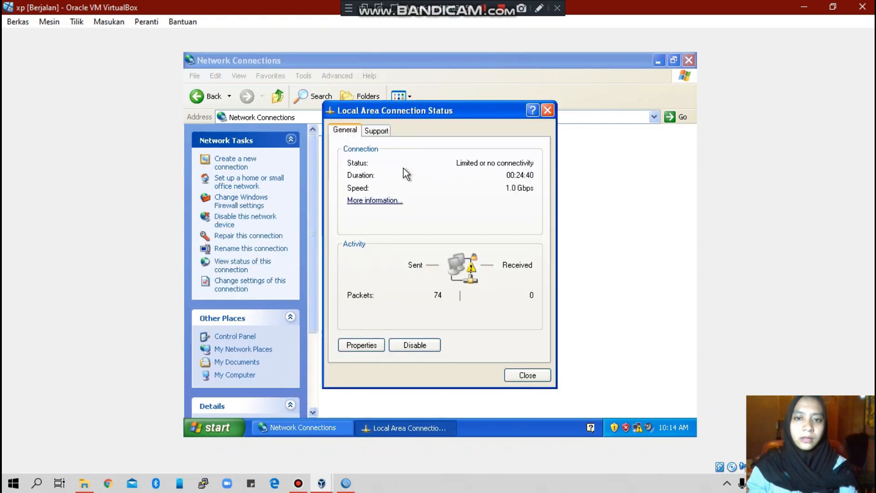
{"action": "left_click", "coordinate": [360, 345]}
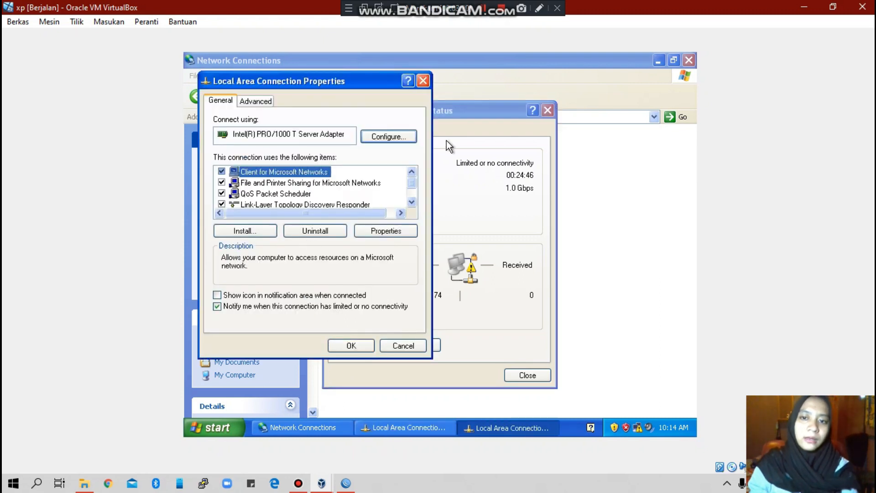
{"action": "left_click_drag", "start_coordinate": [415, 184], "coordinate": [413, 207]}
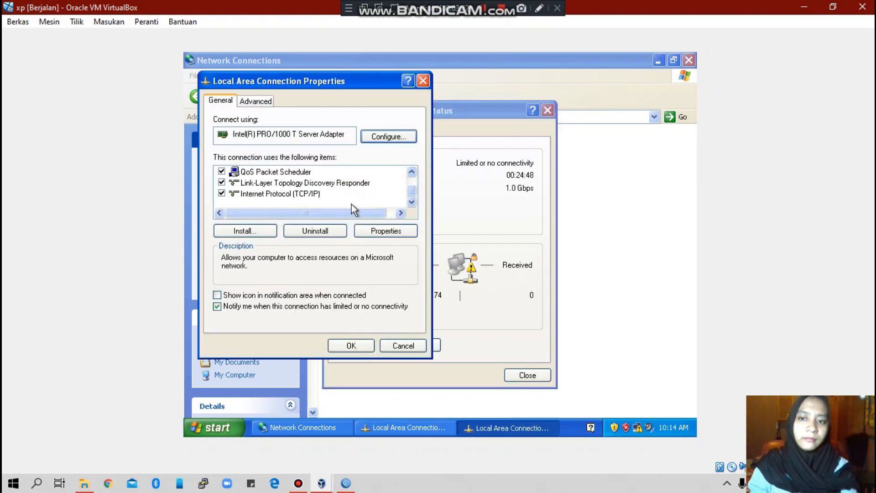
{"action": "left_click", "coordinate": [292, 195]}
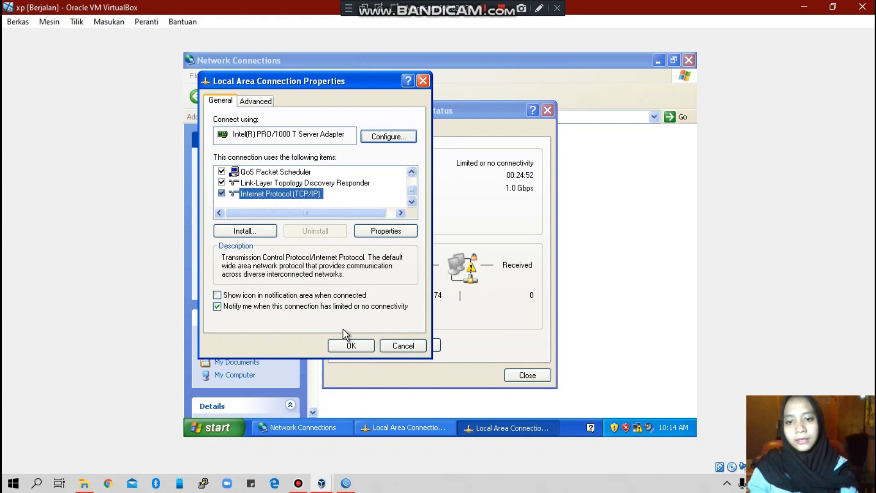
{"action": "left_click", "coordinate": [387, 232]}
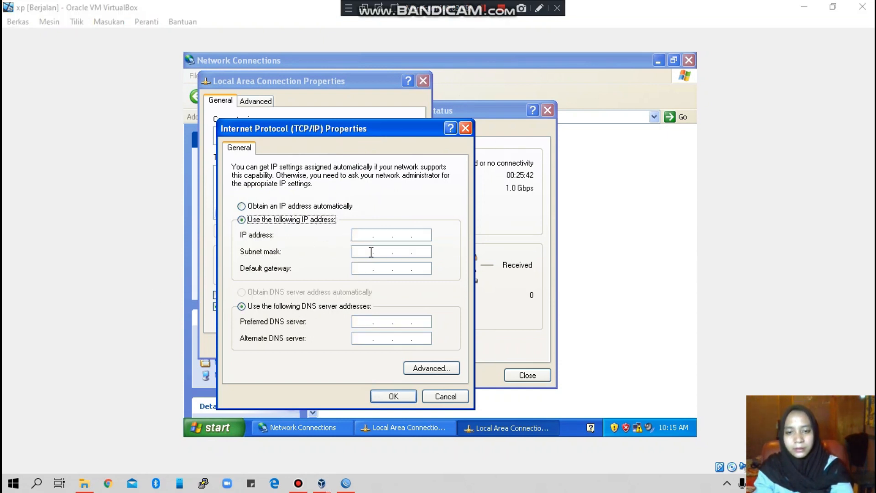
{"action": "left_click", "coordinate": [346, 486]}
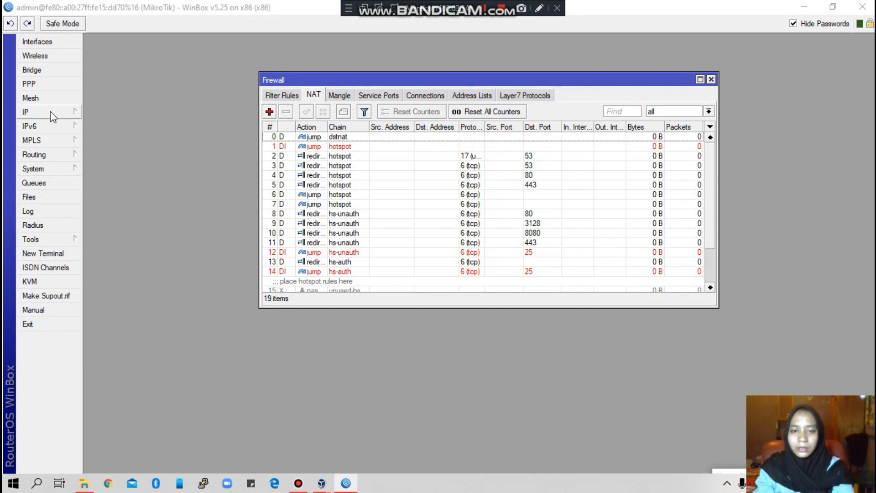
Step: View IP > Routes and select the reachable 192.168.10.0 LAN route, widening Dst. Address
{"action": "left_click", "coordinate": [50, 112]}
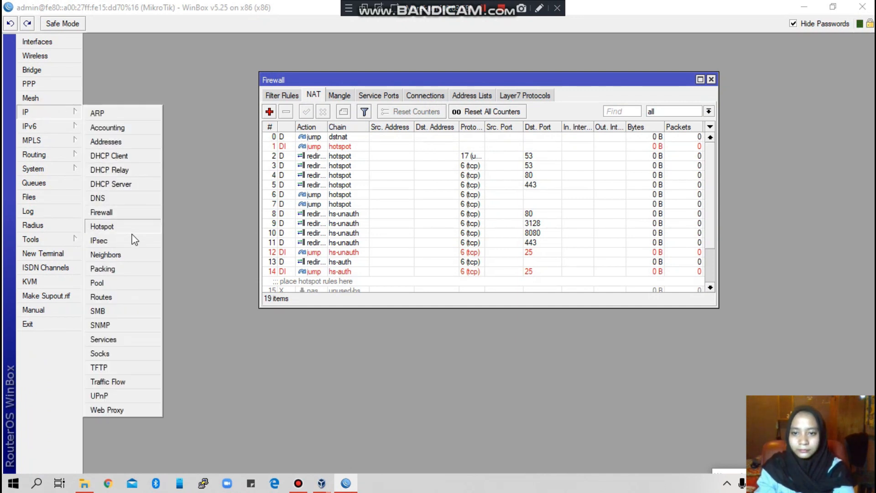
{"action": "left_click", "coordinate": [121, 297]}
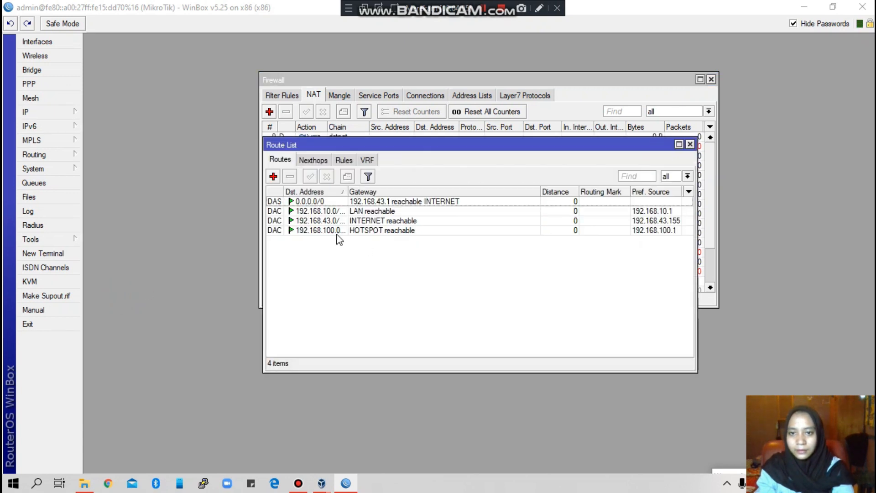
{"action": "left_click", "coordinate": [327, 212]}
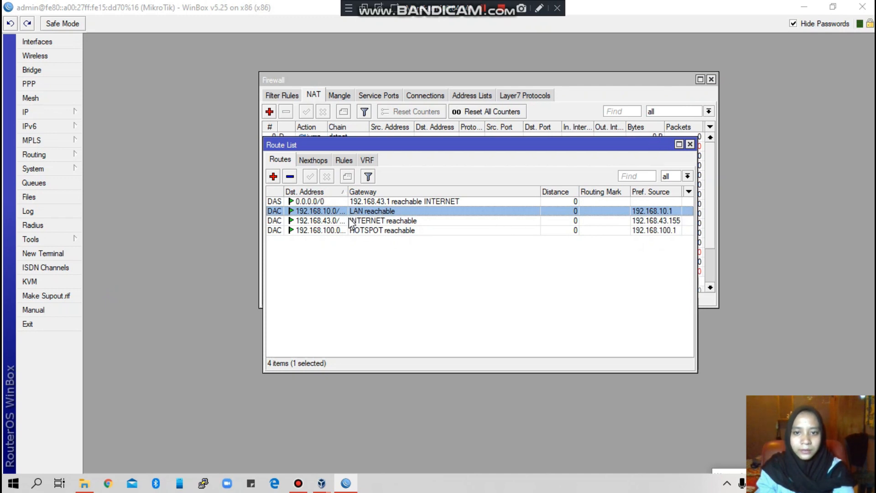
{"action": "left_click_drag", "start_coordinate": [348, 191], "coordinate": [411, 192]}
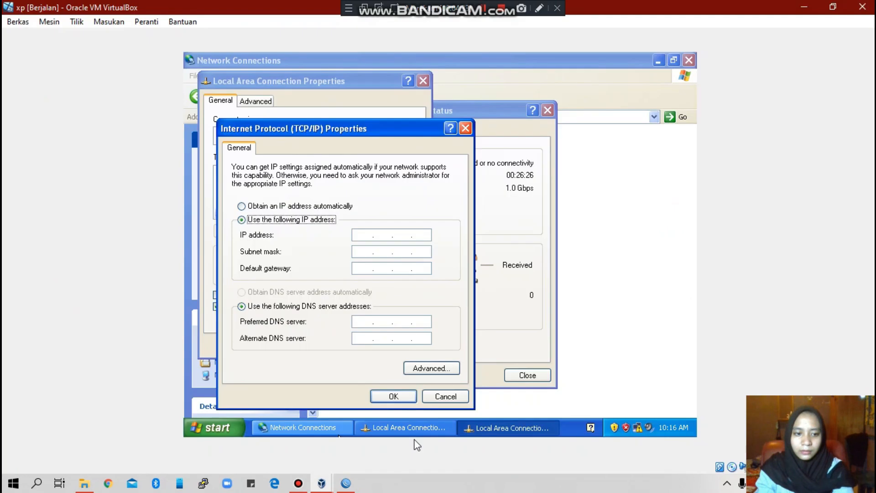
Step: Enter gateway 192.168.10.0, IP 192.168.10.1, mask 255.255.255.0, DNS 8.8.8.8, and apply
{"action": "left_click", "coordinate": [363, 268]}
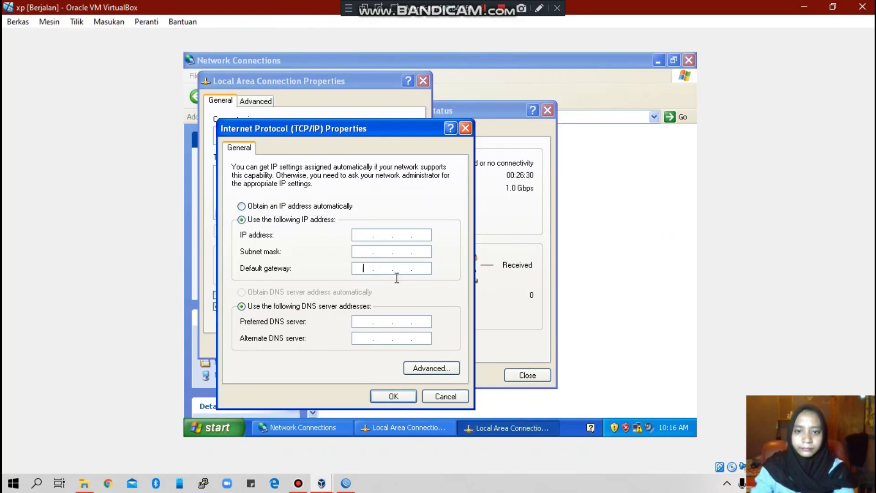
{"action": "type", "text": "19"}
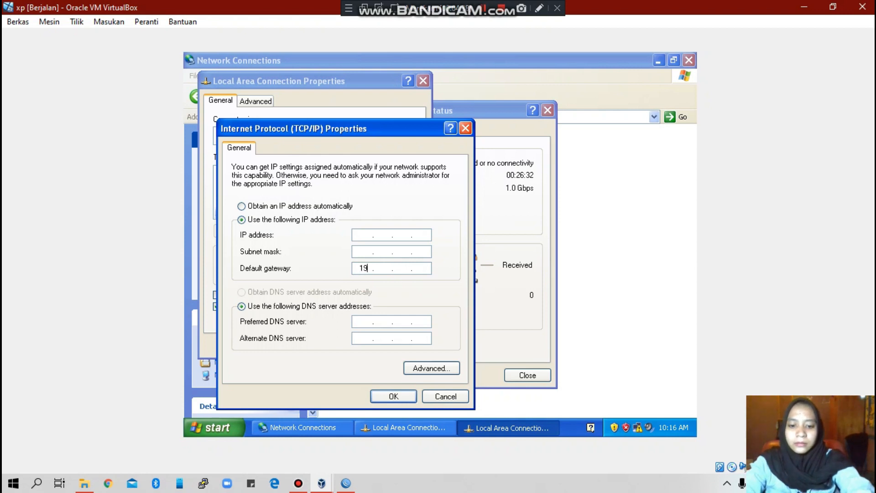
{"action": "type", "text": "2 . 1"}
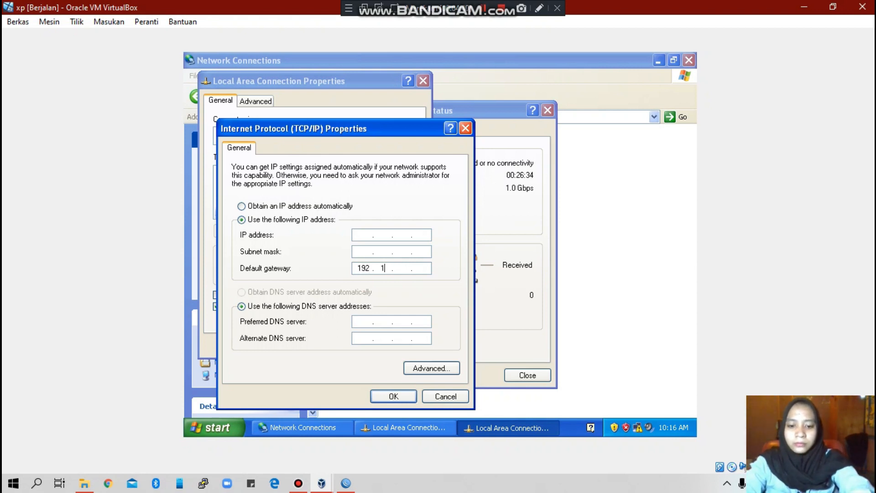
{"action": "type", "text": "68 . "}
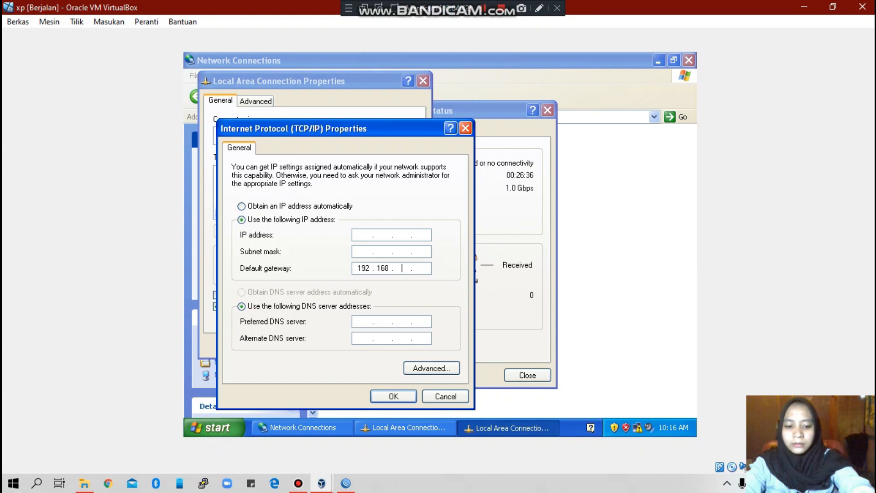
{"action": "type", "text": "10 . "}
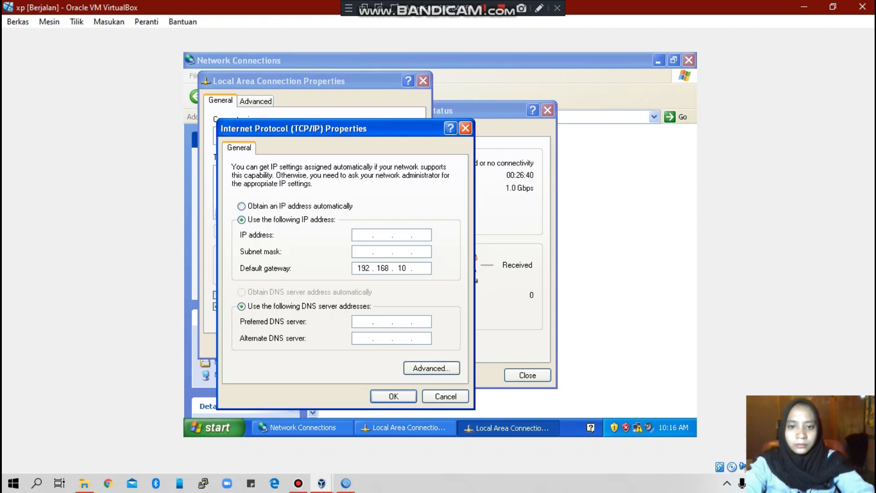
{"action": "type", "text": "0"}
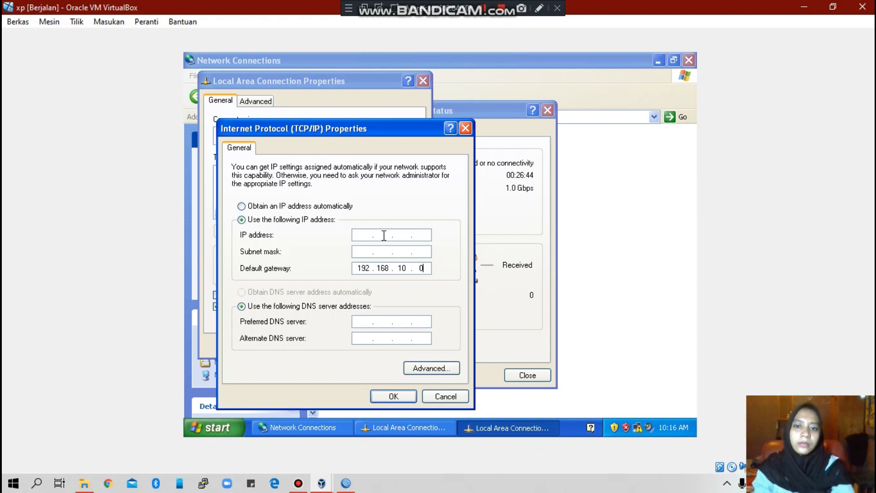
{"action": "left_click", "coordinate": [366, 234]}
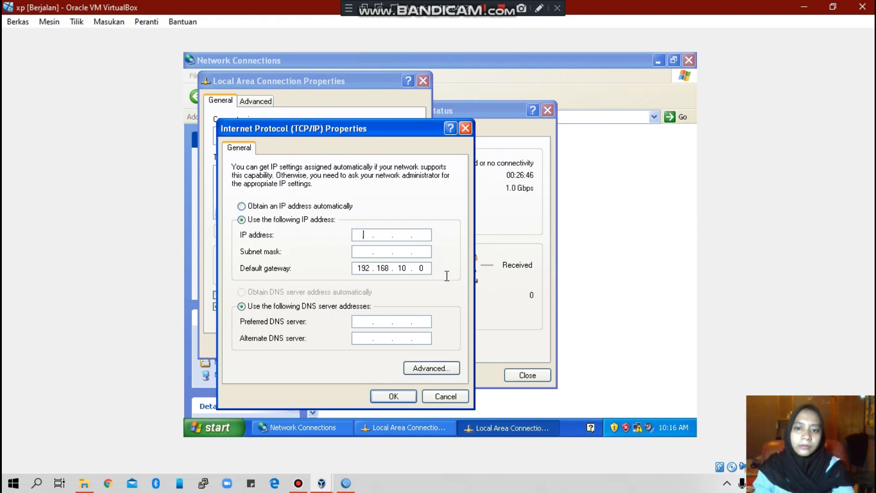
{"action": "type", "text": "192."}
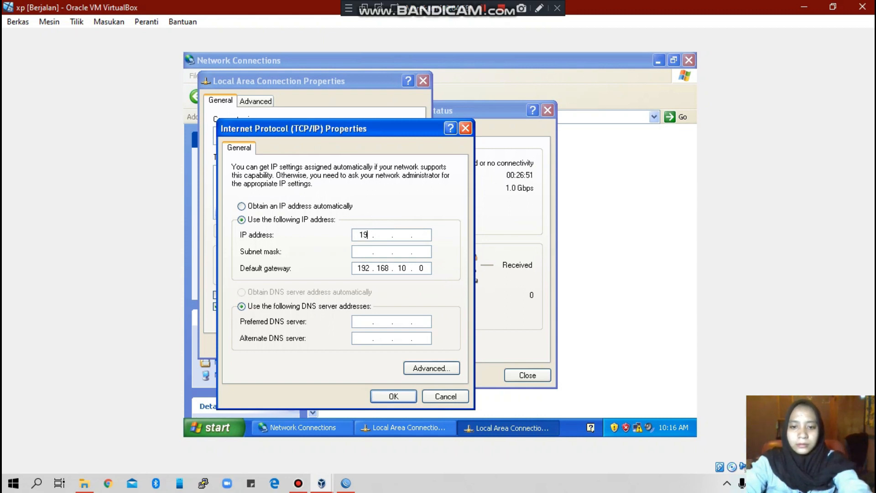
{"action": "type", "text": "168.10.1"}
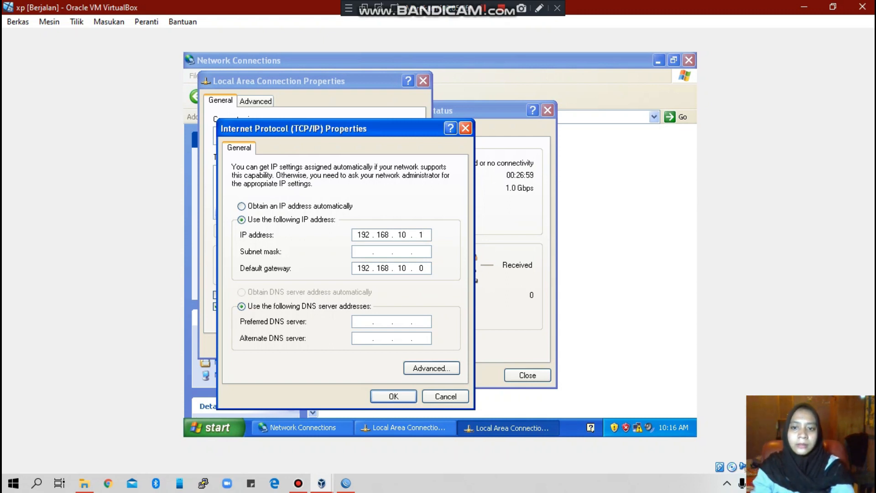
{"action": "left_click", "coordinate": [422, 249]}
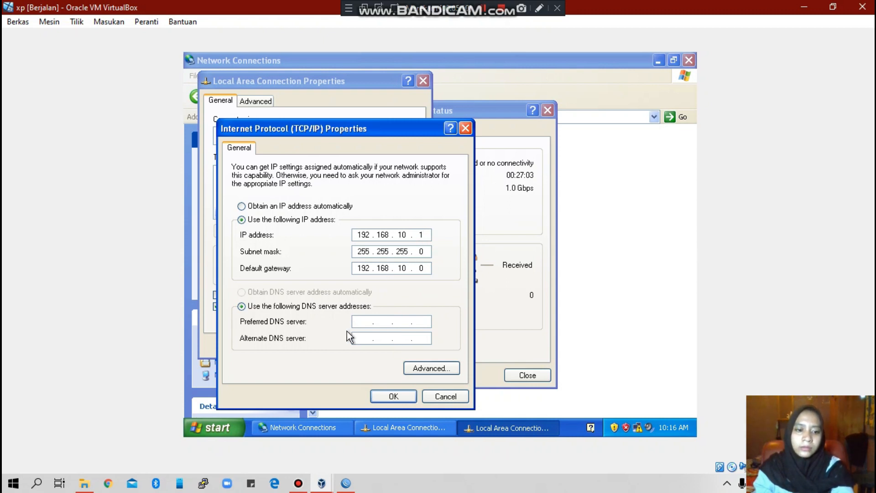
{"action": "left_click", "coordinate": [369, 322]}
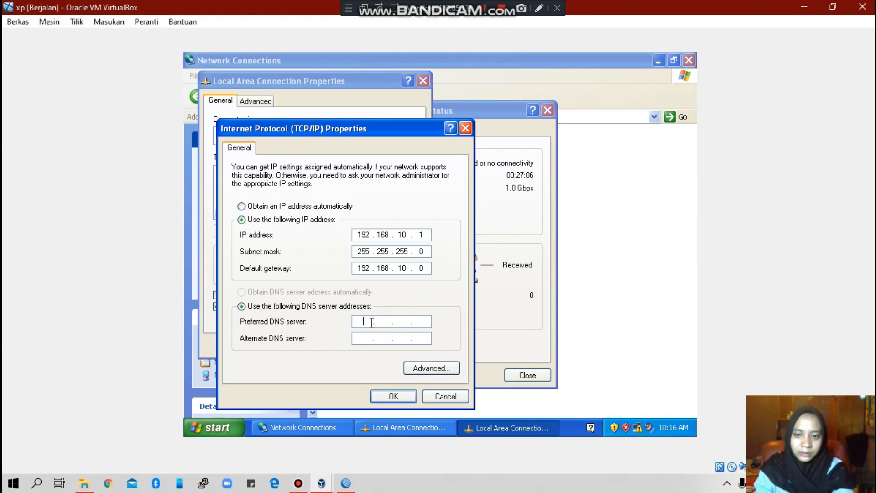
{"action": "type", "text": "8.8.8.8"}
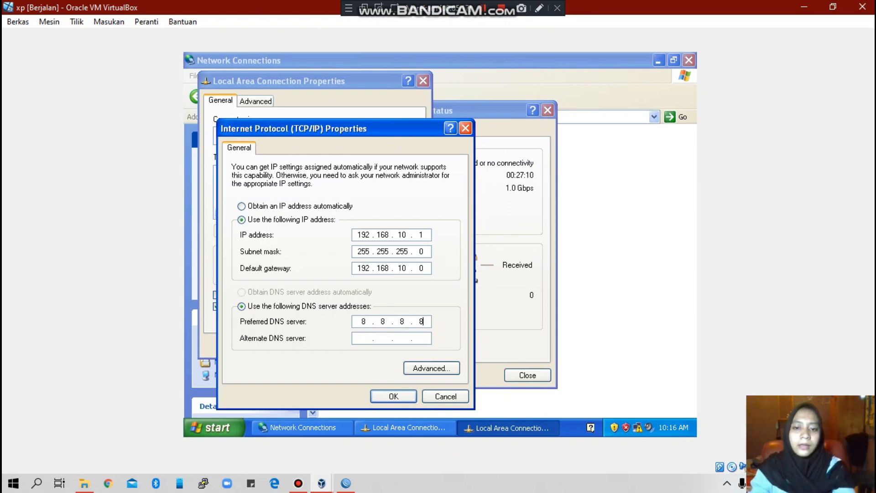
{"action": "left_click", "coordinate": [393, 397]}
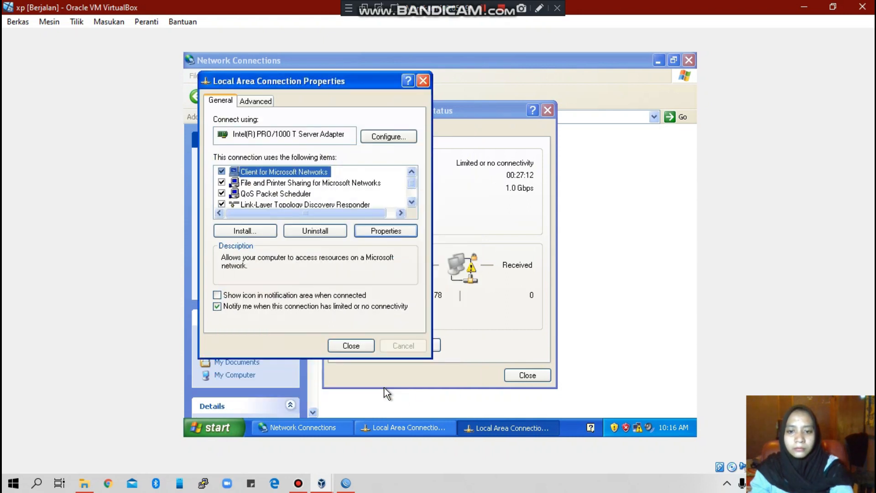
{"action": "left_click", "coordinate": [359, 348]}
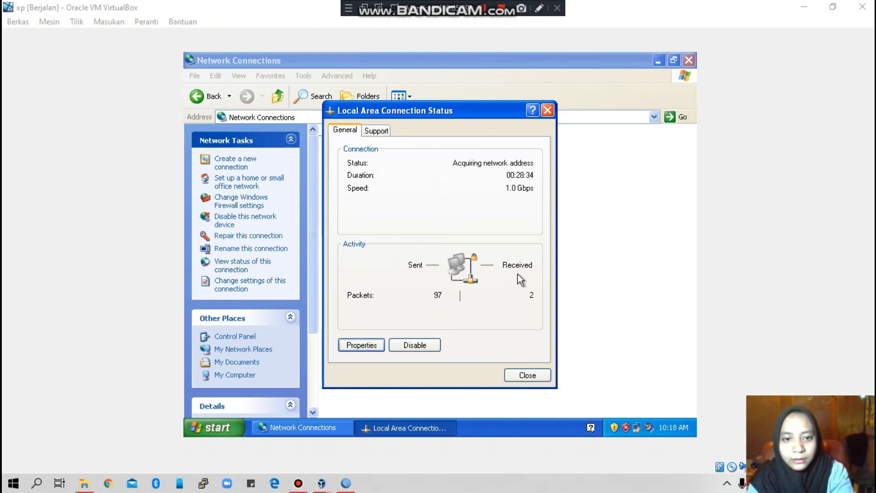
Step: Close the connection status window and launch Internet Explorer, which loads the MSN homepage
{"action": "left_click", "coordinate": [549, 110]}
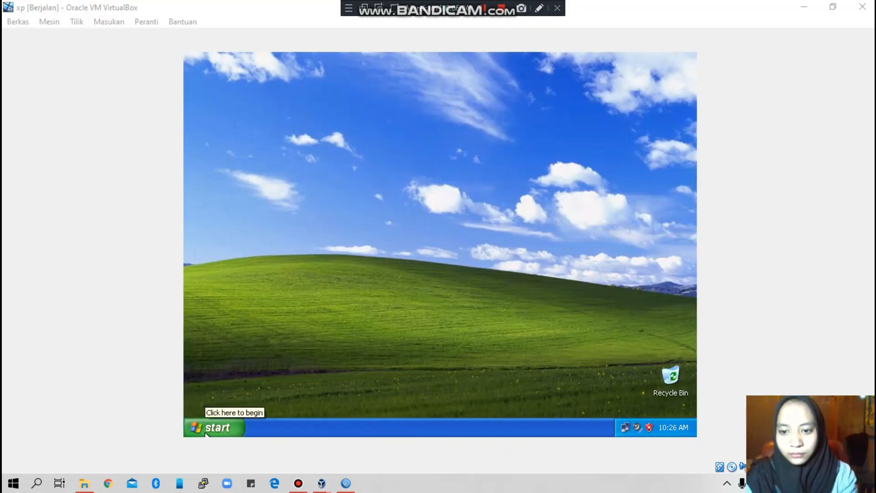
{"action": "left_click", "coordinate": [206, 433]}
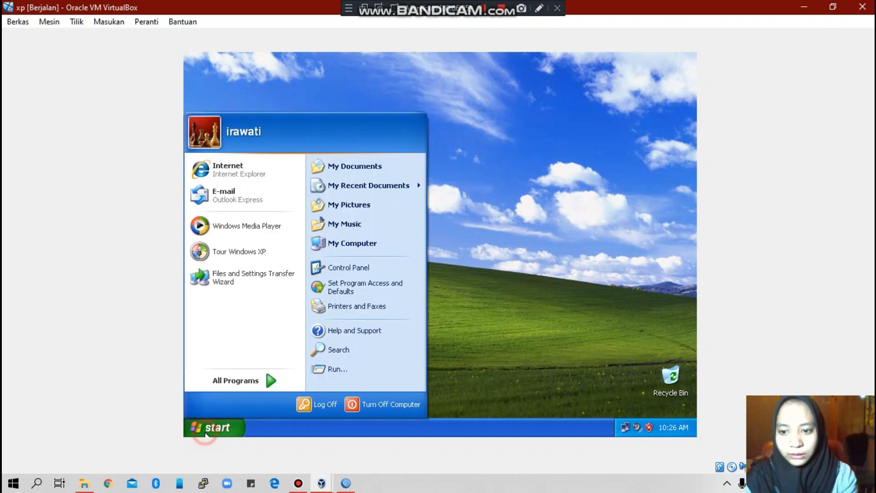
{"action": "left_click", "coordinate": [251, 163]}
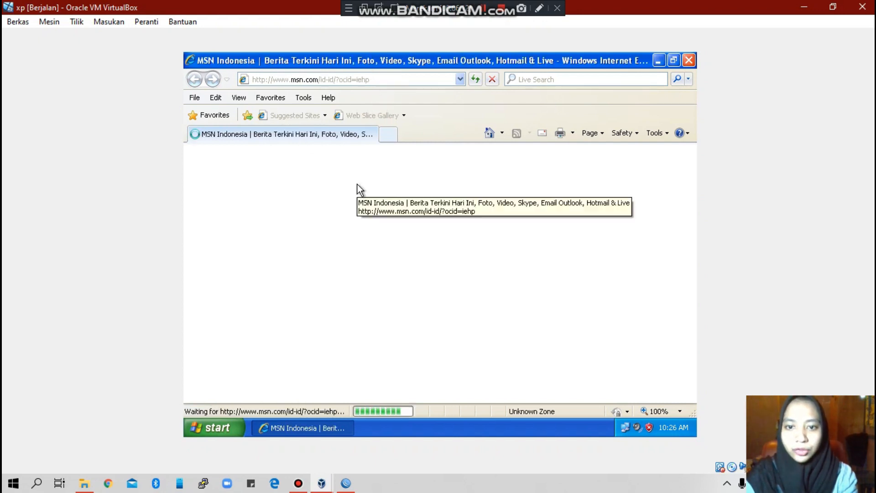
{"action": "left_click", "coordinate": [301, 79]}
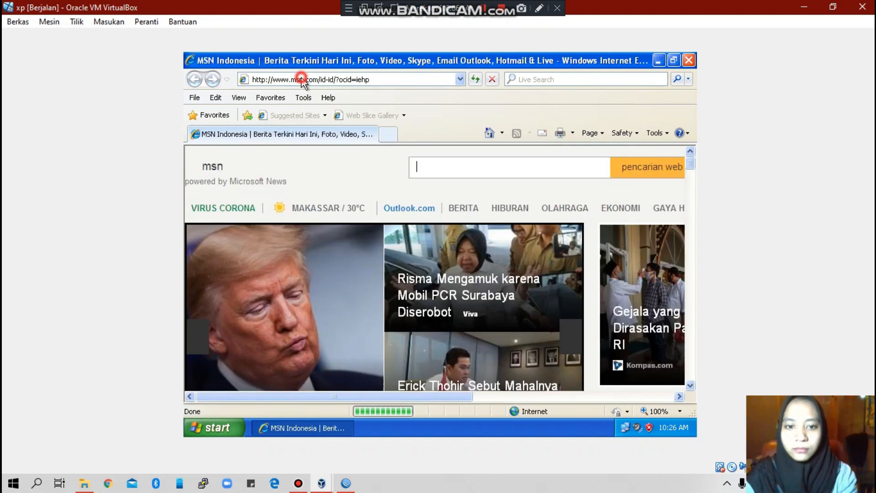
{"action": "left_click", "coordinate": [421, 80]}
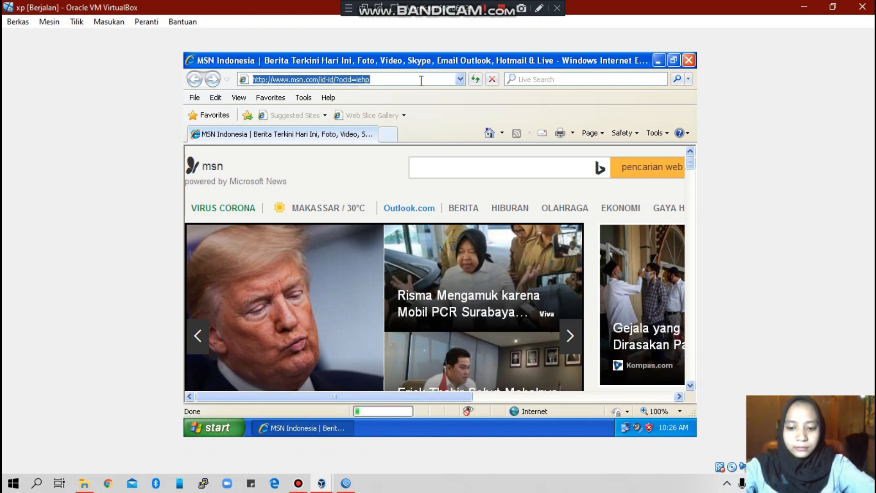
{"action": "type", "text": "www"}
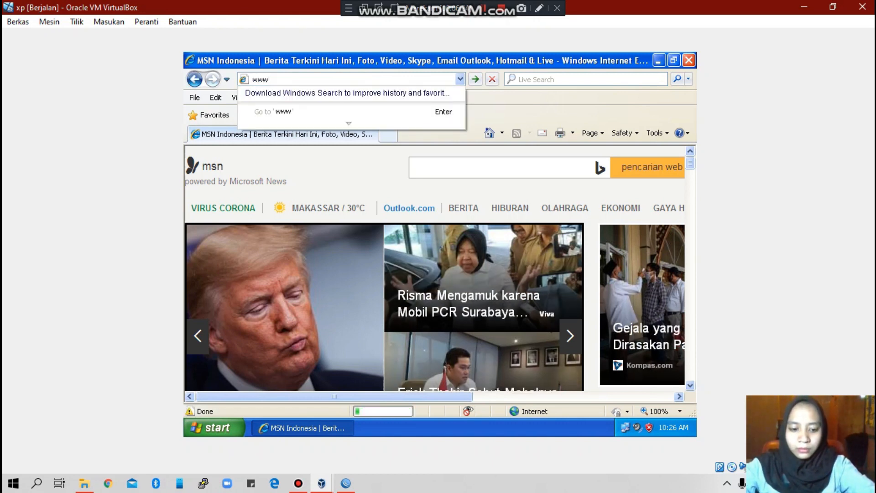
{"action": "type", "text": ".detik"}
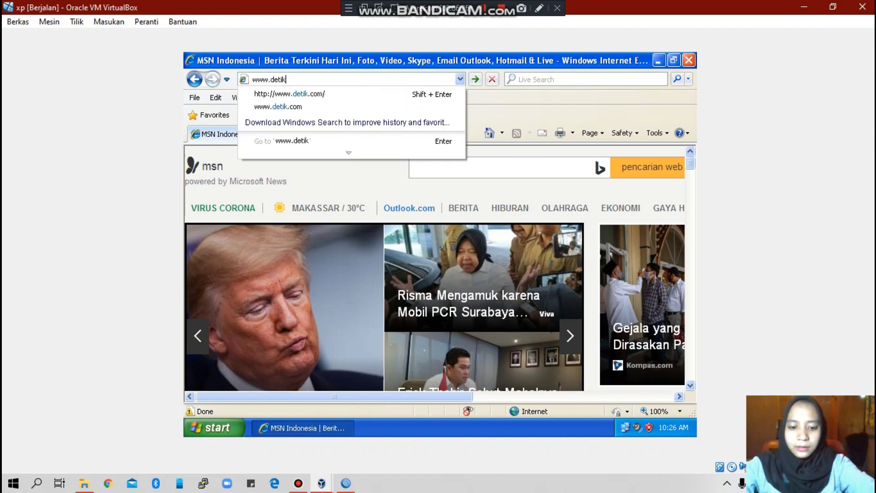
{"action": "type", "text": ".com"}
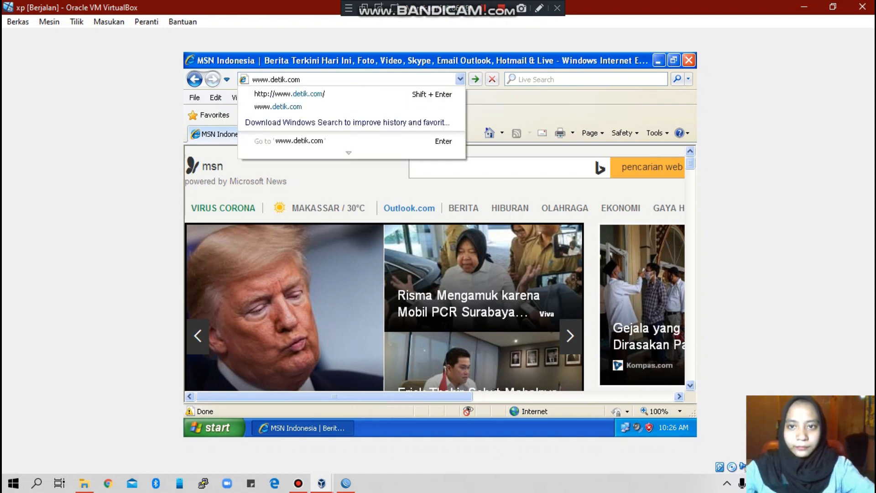
{"action": "key", "text": "Return"}
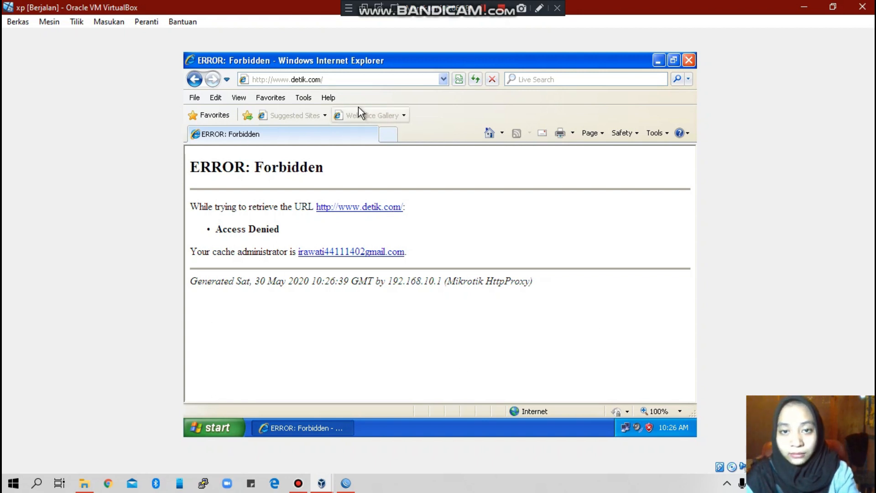
{"action": "left_click", "coordinate": [405, 80]}
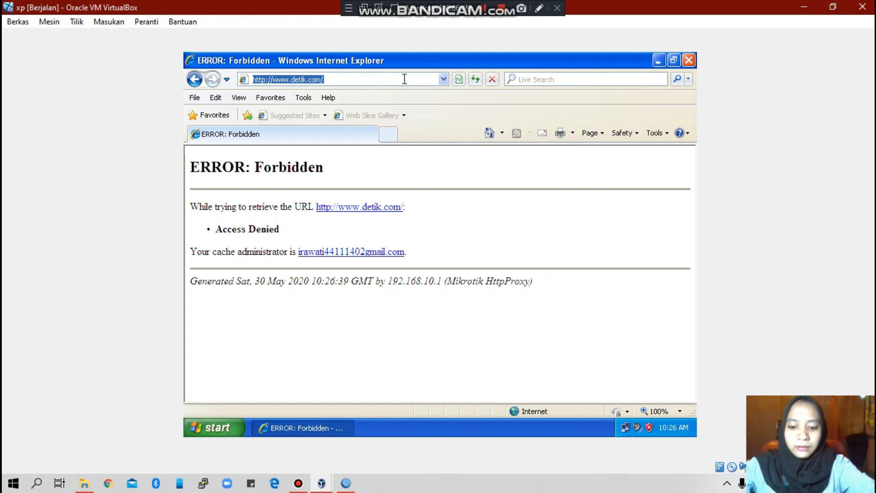
{"action": "type", "text": "goo"}
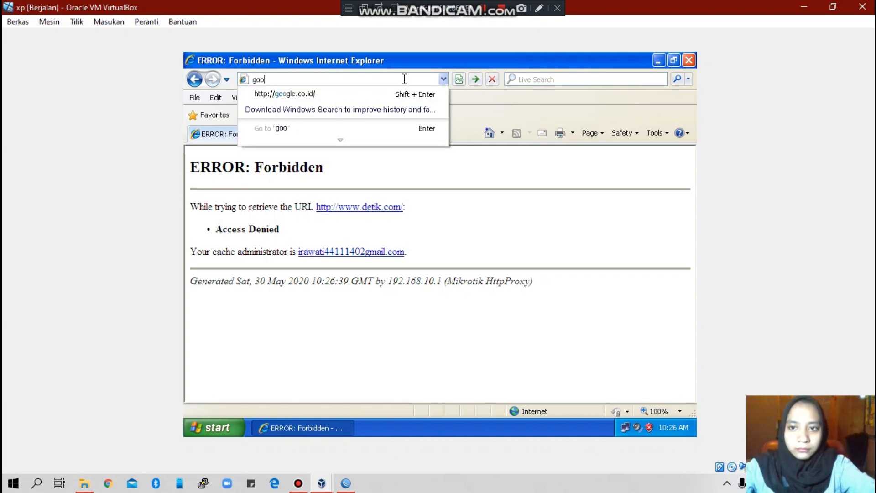
{"action": "key", "text": "BackSpace"}
{"action": "key", "text": "BackSpace"}
{"action": "key", "text": "BackSpace"}
{"action": "type", "text": "www"}
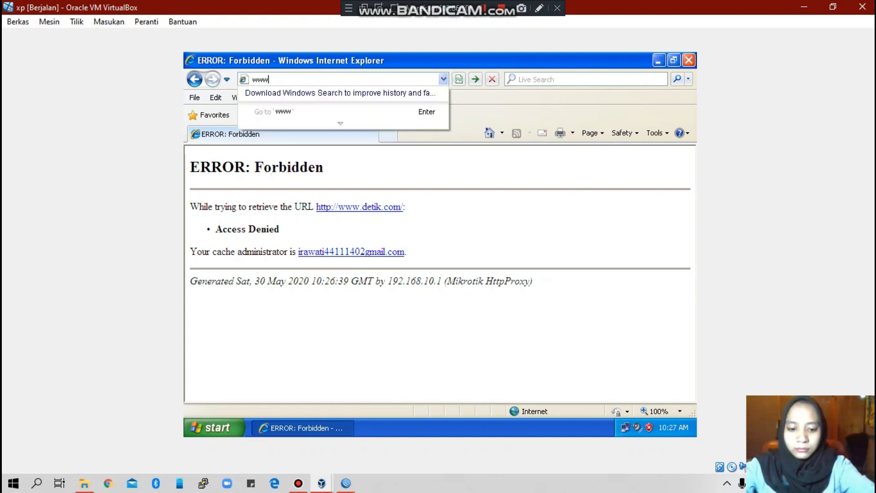
{"action": "type", "text": ".goo"}
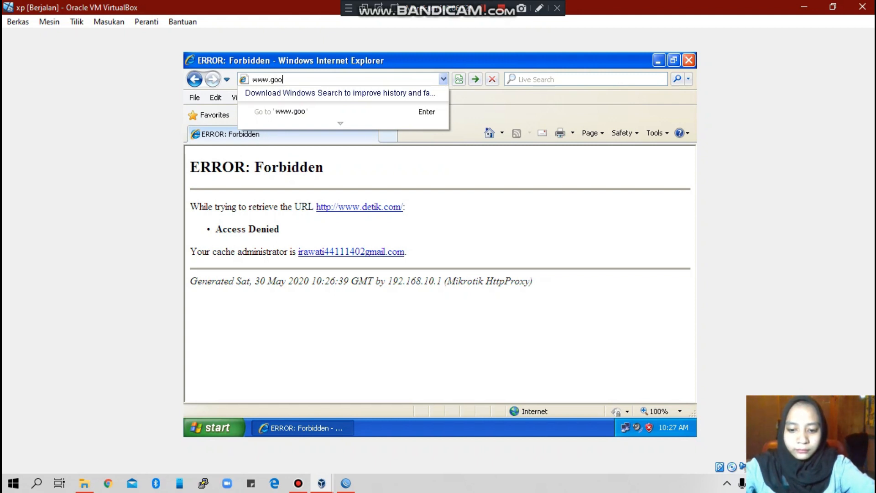
{"action": "type", "text": "gle.co.id"}
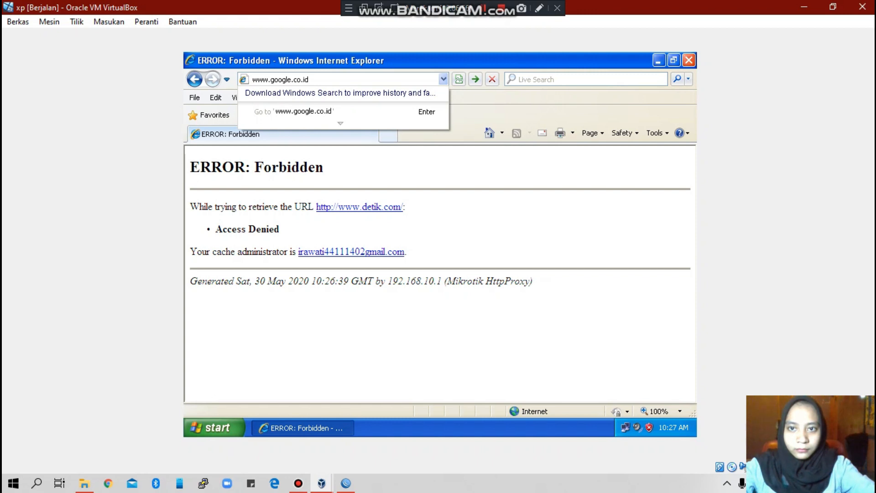
{"action": "key", "text": "Return"}
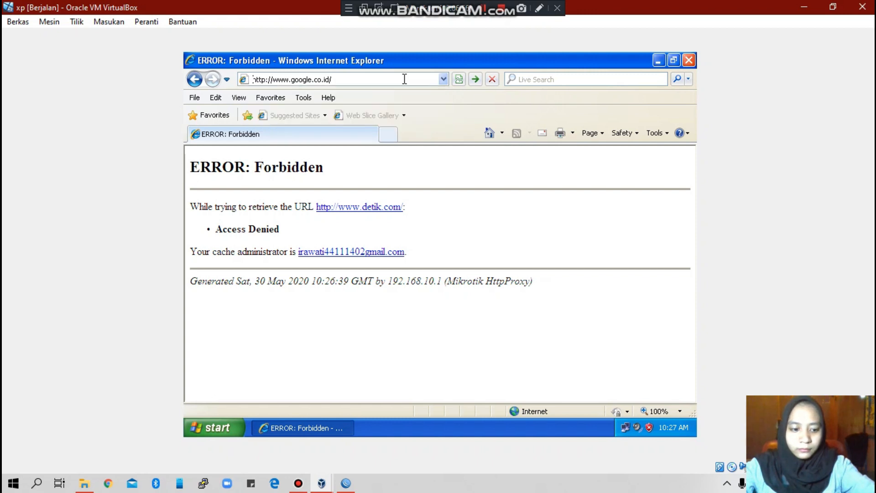